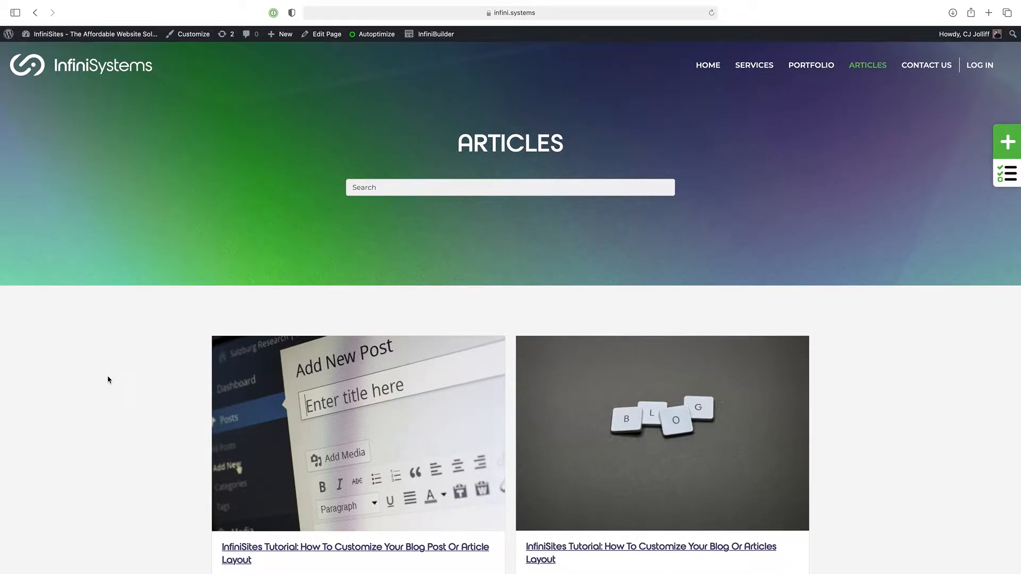
# Look through the article listing on the public Articles page
pyautogui.scroll(-6, 108, 380)
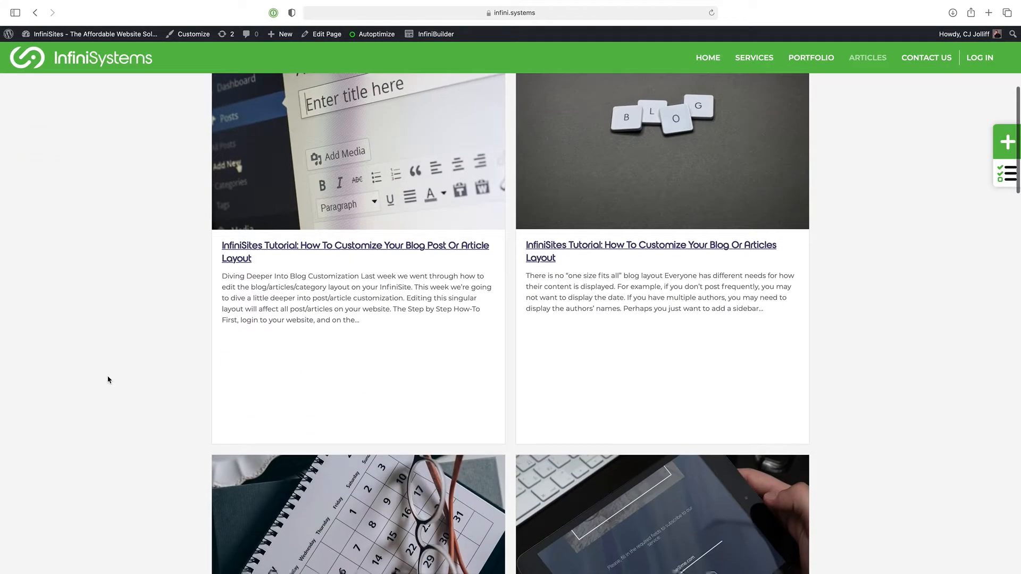
pyautogui.scroll(-11, 108, 380)
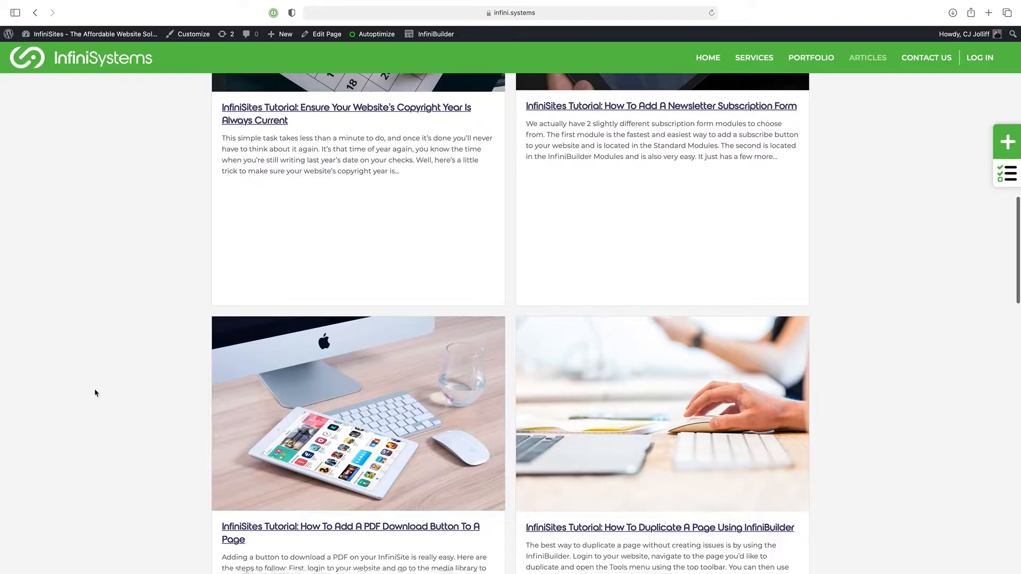
pyautogui.scroll(11, 96, 393)
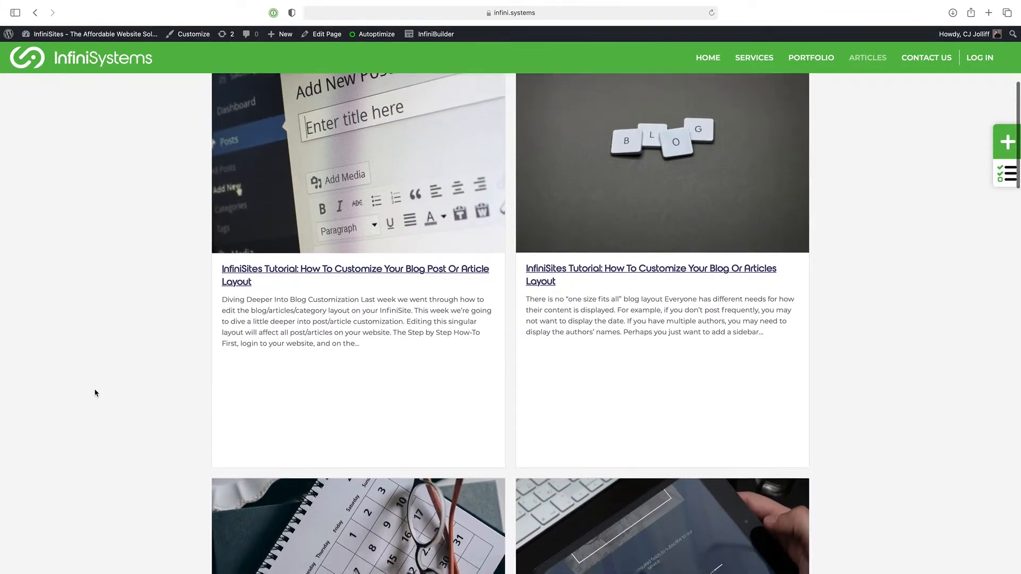
pyautogui.scroll(-20, 95, 393)
pyautogui.scroll(15, 98, 512)
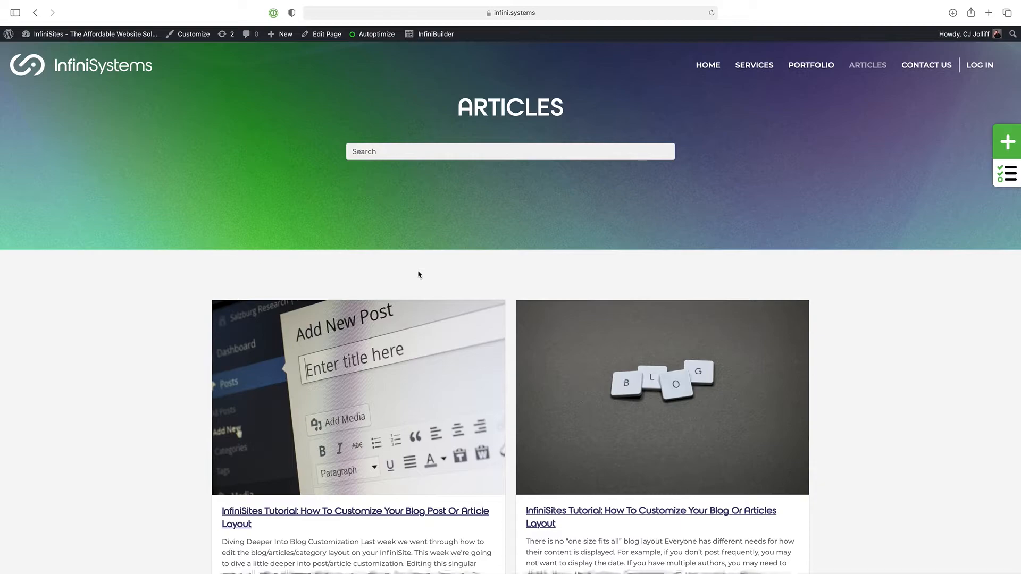
# Open the post categories page in the site's dashboard and check the available parent category options
pyautogui.moveTo(54, 41)
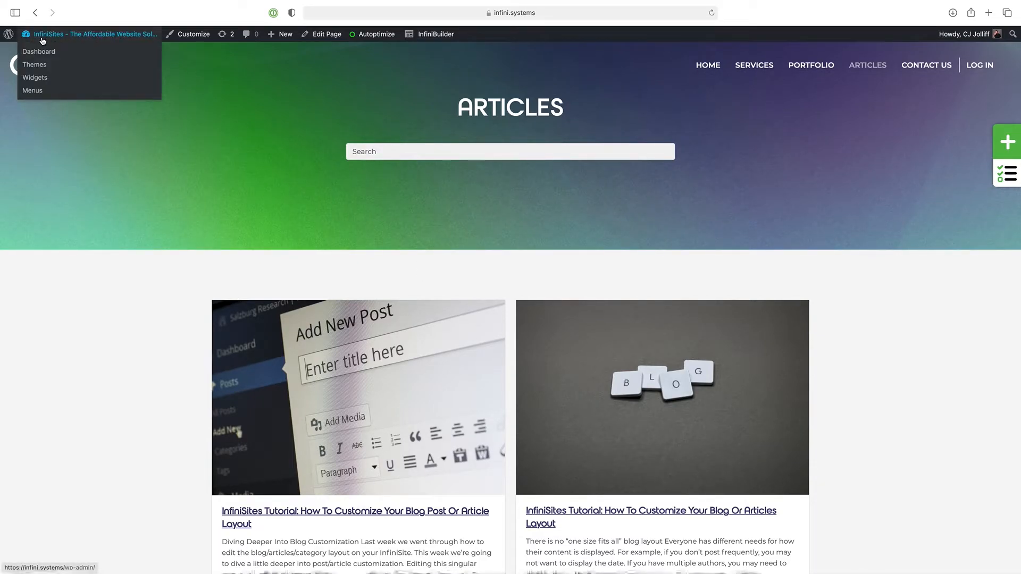
pyautogui.click(43, 53)
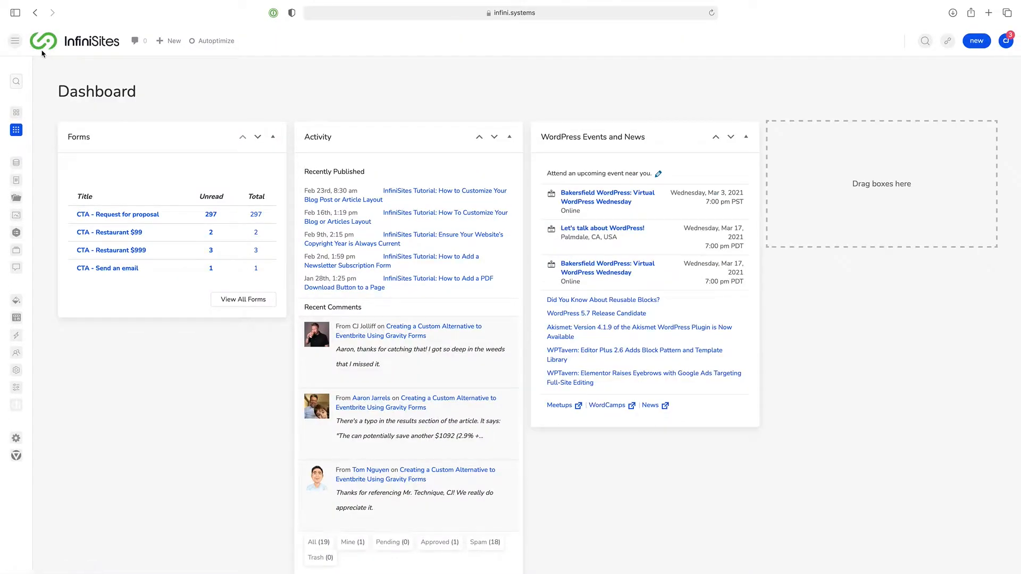
pyautogui.moveTo(21, 171)
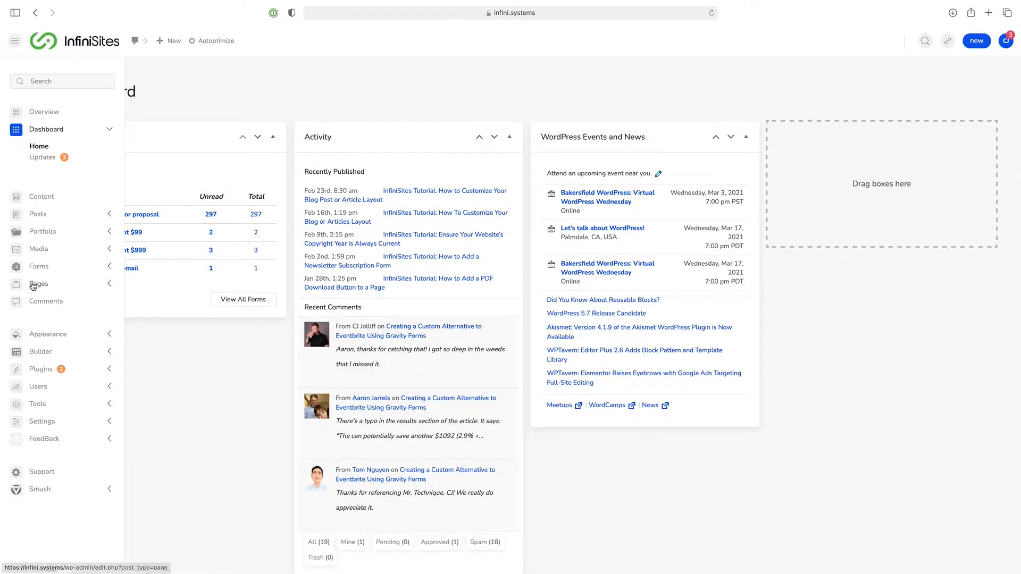
pyautogui.click(37, 214)
pyautogui.click(48, 220)
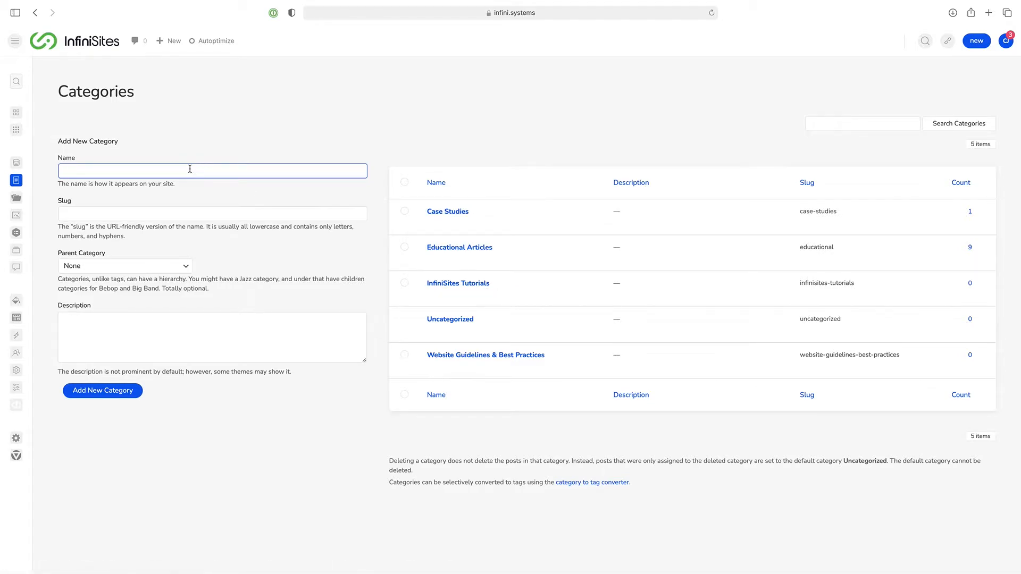
pyautogui.click(178, 266)
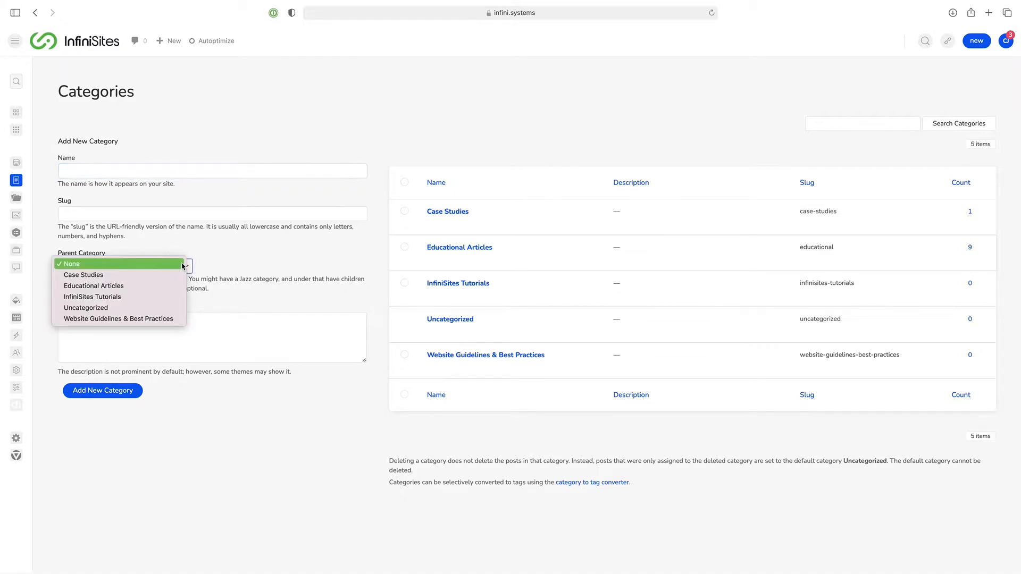
pyautogui.click(273, 249)
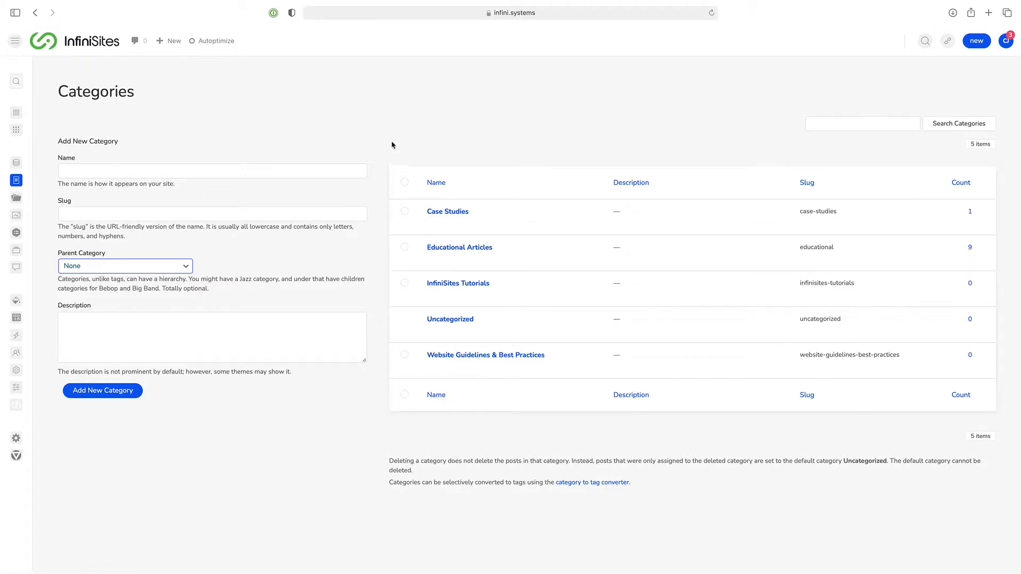
# Bulk edit the six InfiniSites Tutorial posts in the full post list to add the InfiniSites Tutorials category
pyautogui.moveTo(23, 189)
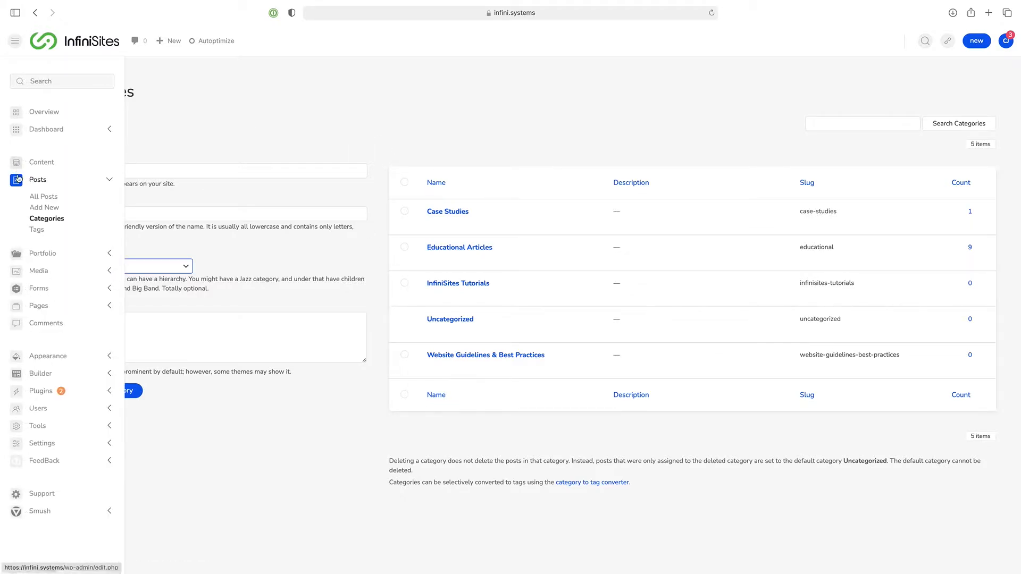
pyautogui.click(53, 198)
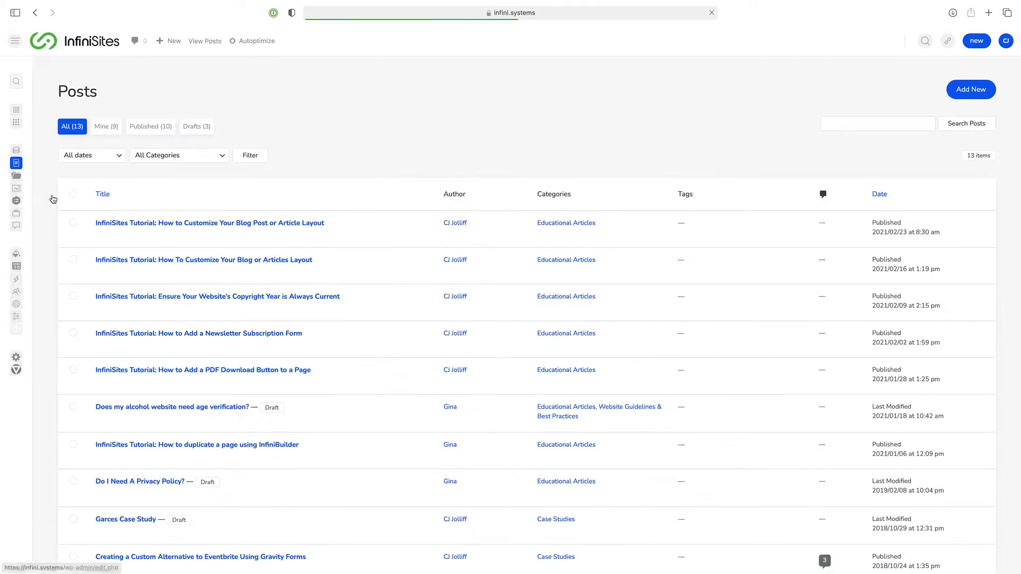
pyautogui.click(74, 223)
pyautogui.click(73, 296)
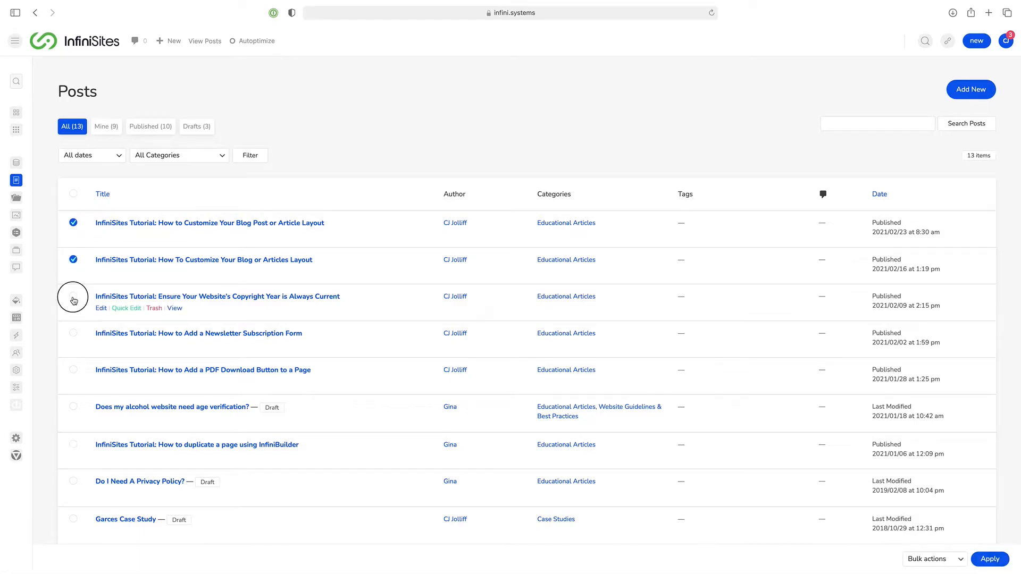
pyautogui.click(73, 333)
pyautogui.click(73, 370)
pyautogui.click(74, 448)
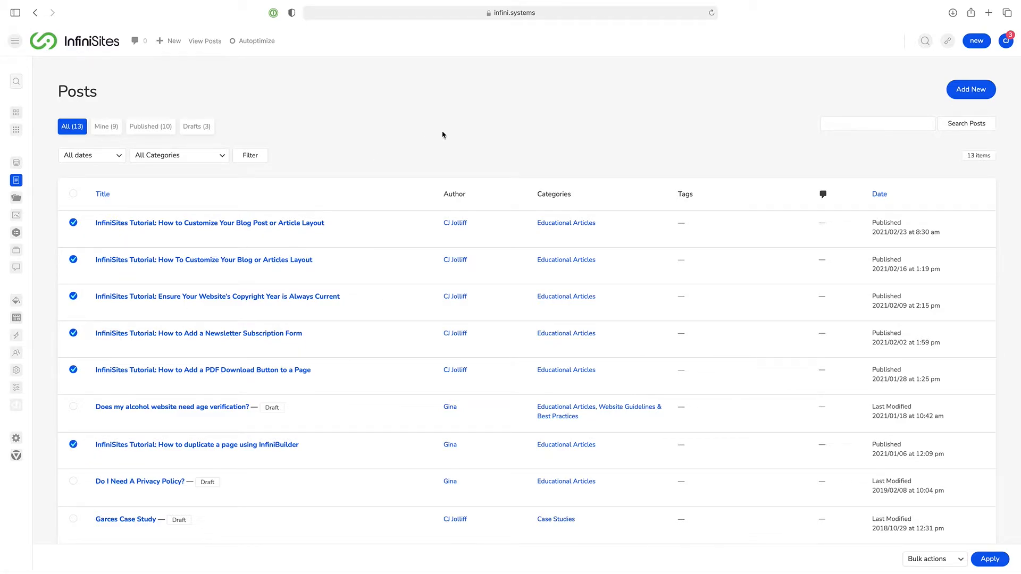
pyautogui.click(940, 560)
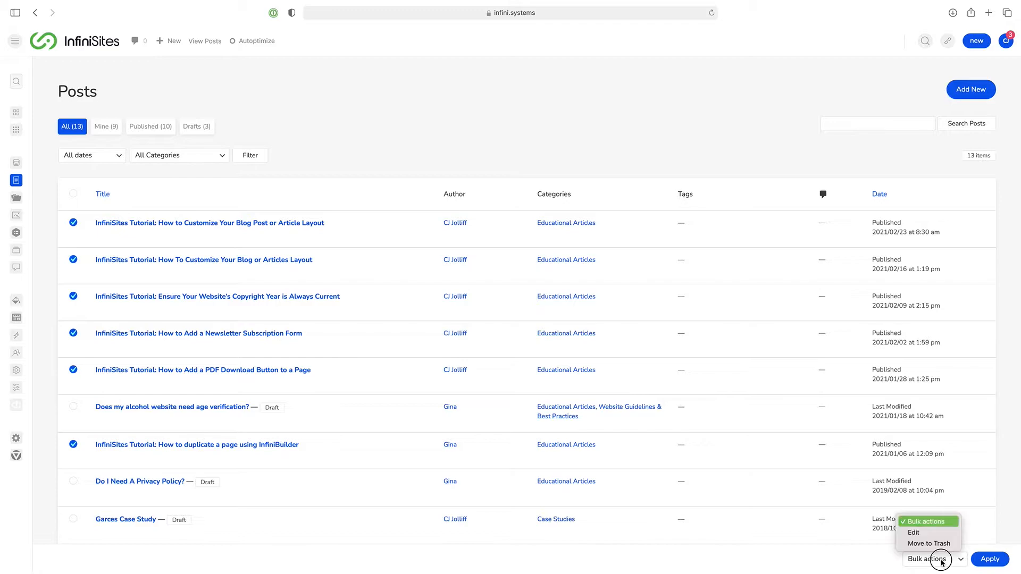
pyautogui.click(915, 532)
pyautogui.click(990, 559)
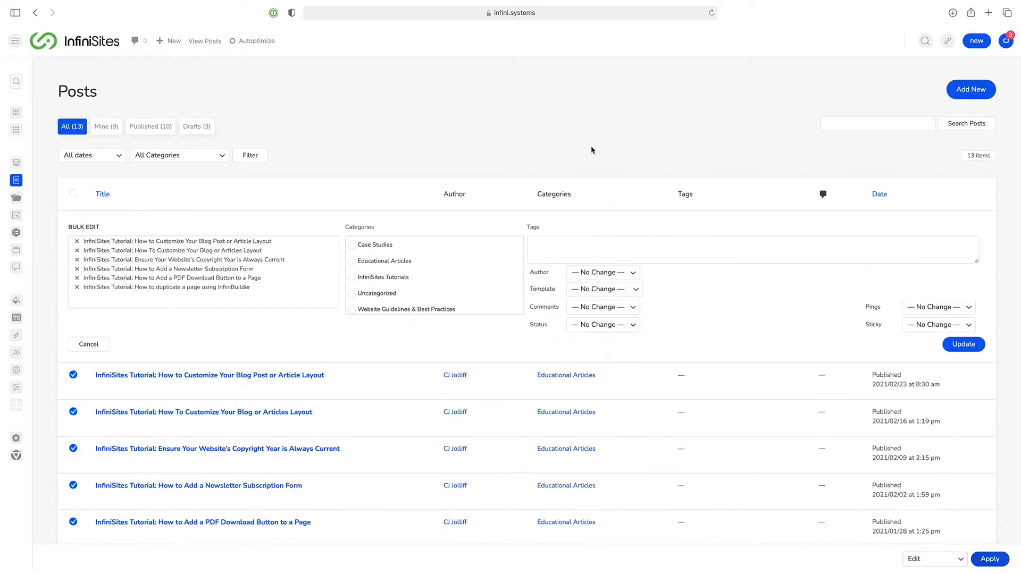
pyautogui.click(353, 278)
pyautogui.click(964, 344)
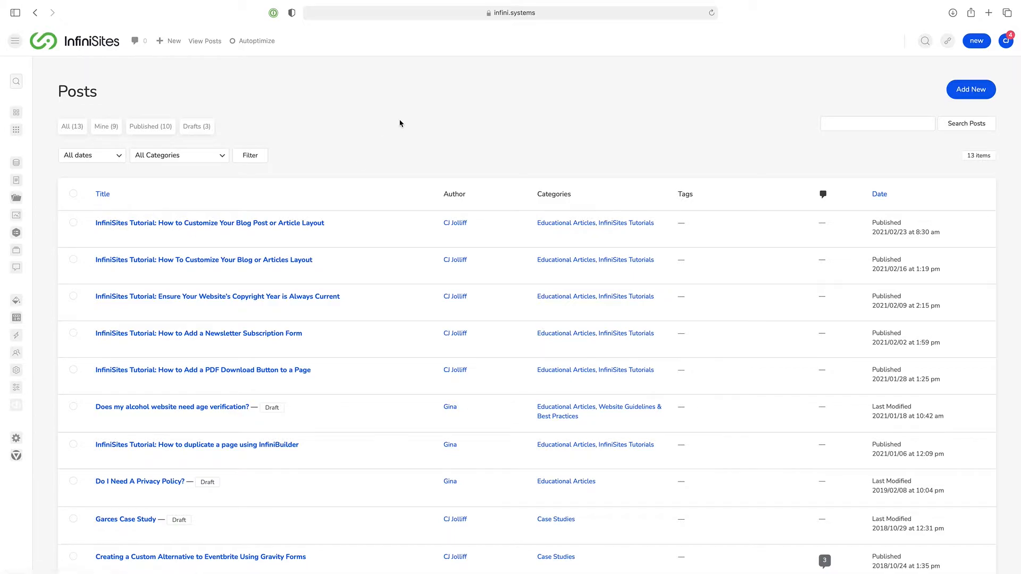
# Quick edit the "How to Customize Your Blog Post or Article Layout" post to remove its Educational Articles category
pyautogui.moveTo(162, 224)
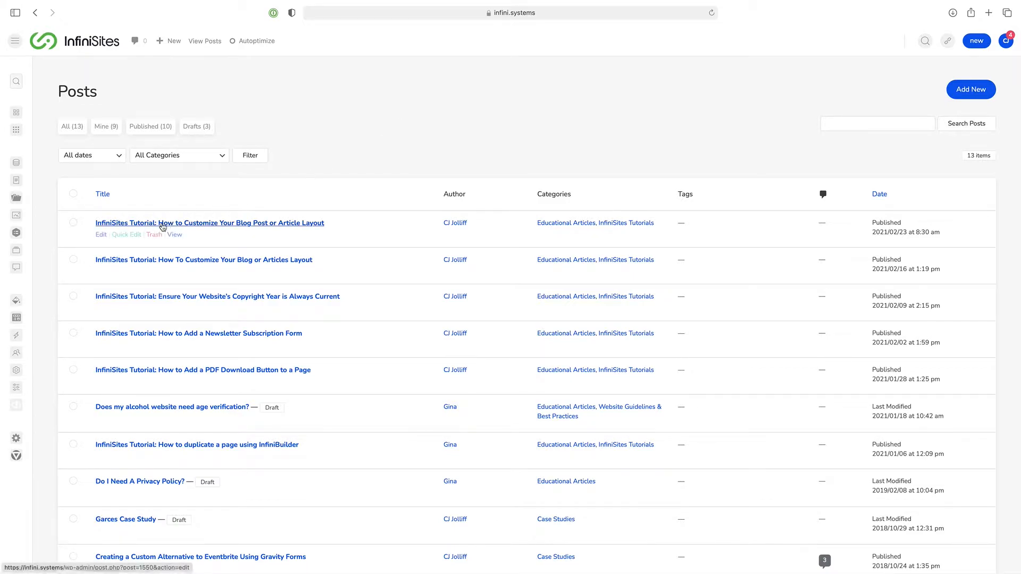
pyautogui.click(129, 235)
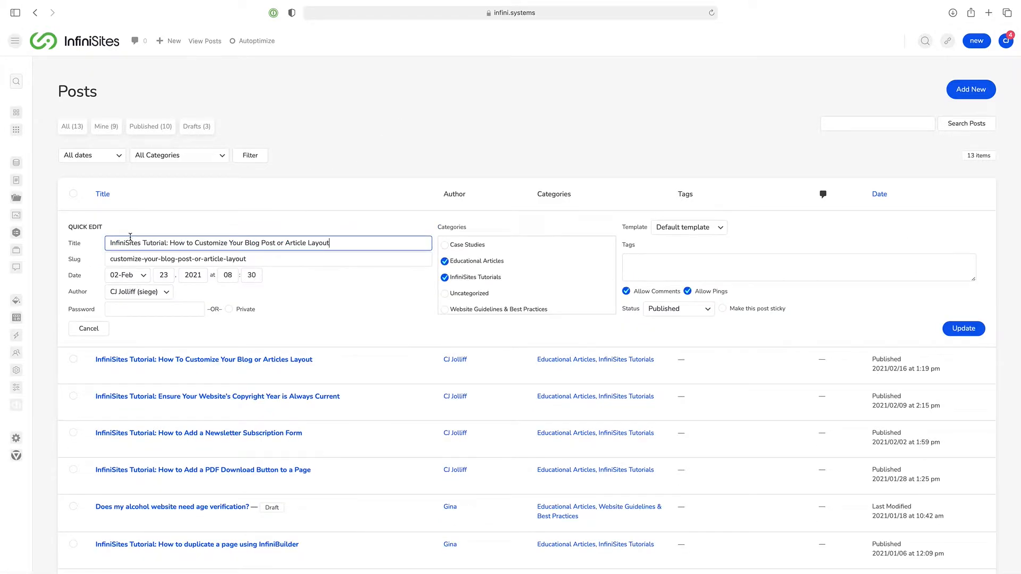
pyautogui.click(447, 263)
pyautogui.click(963, 329)
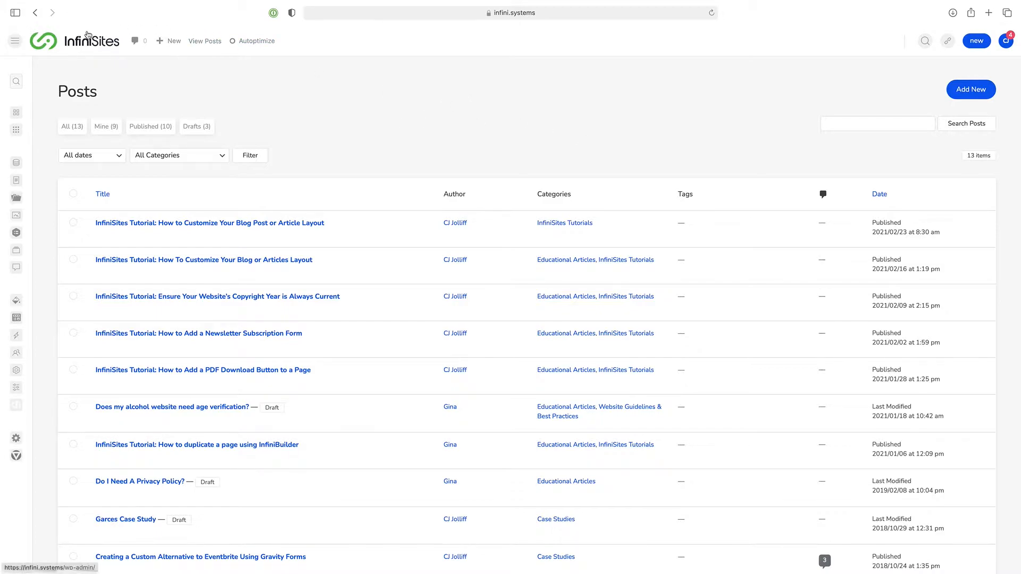
# View the live website and open the "How To Customize Your Blog Post Or Article Layout" article, checking its assigned category
pyautogui.click(1007, 42)
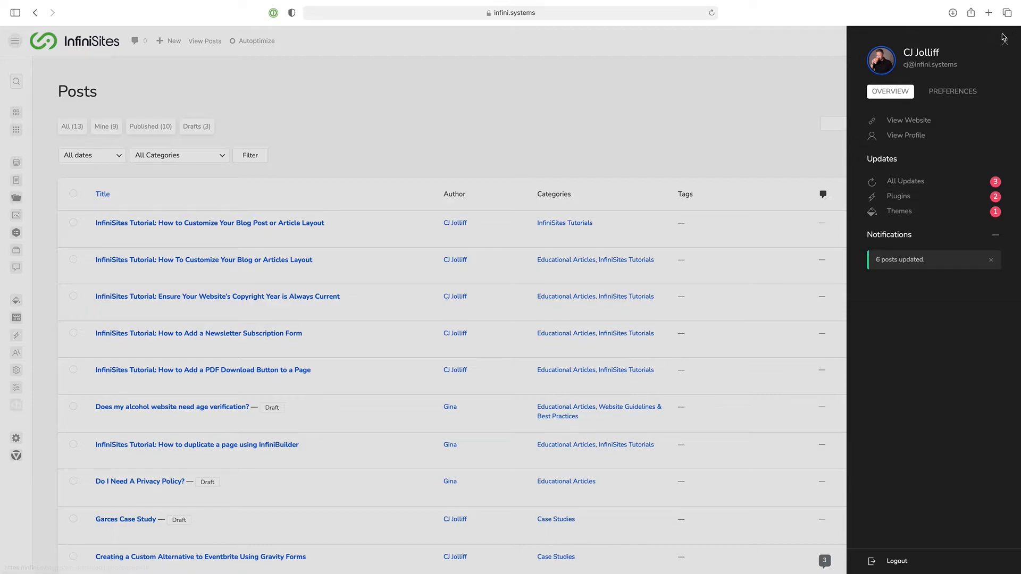
pyautogui.click(920, 125)
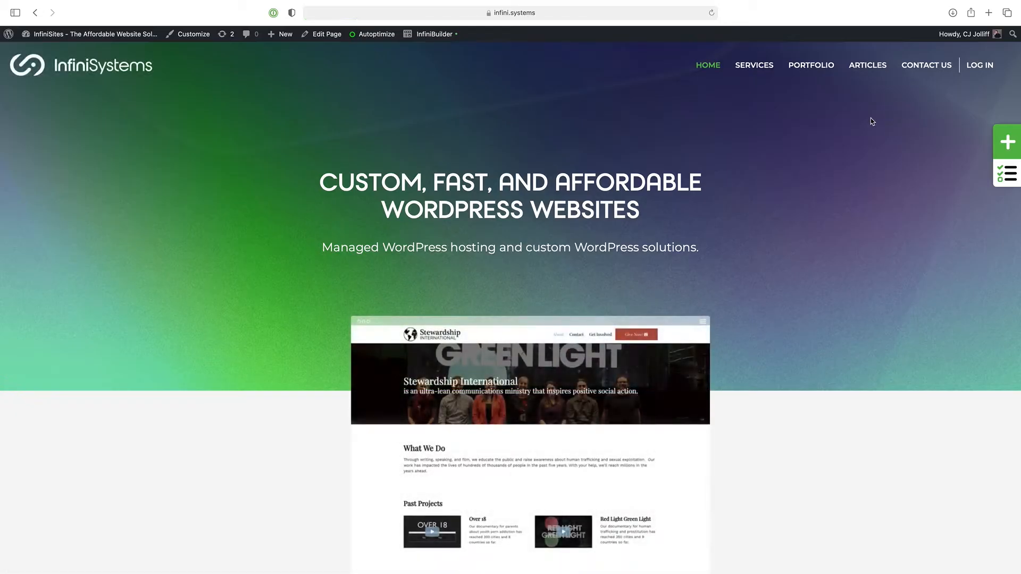
pyautogui.click(873, 66)
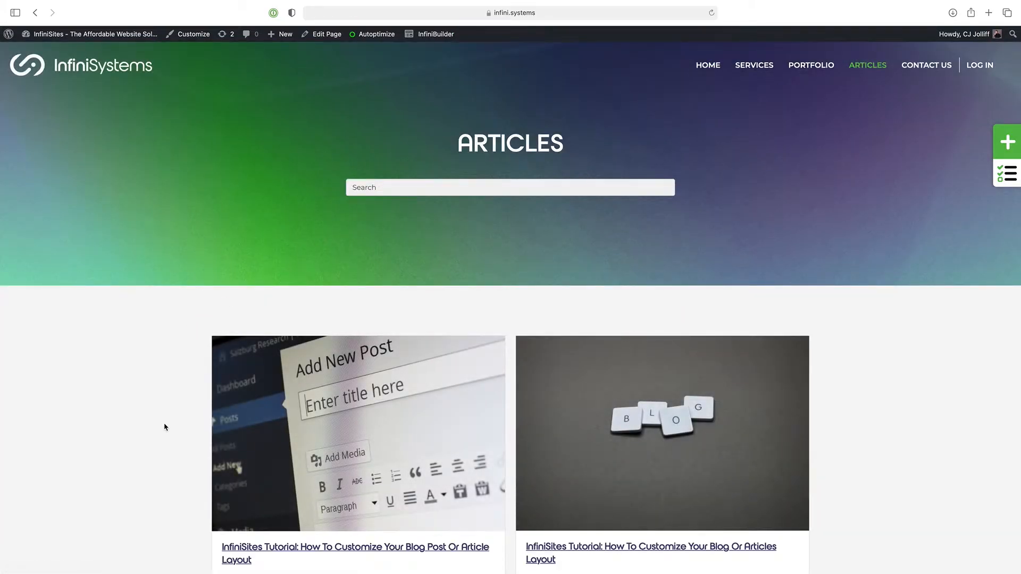
pyautogui.scroll(-5, 165, 427)
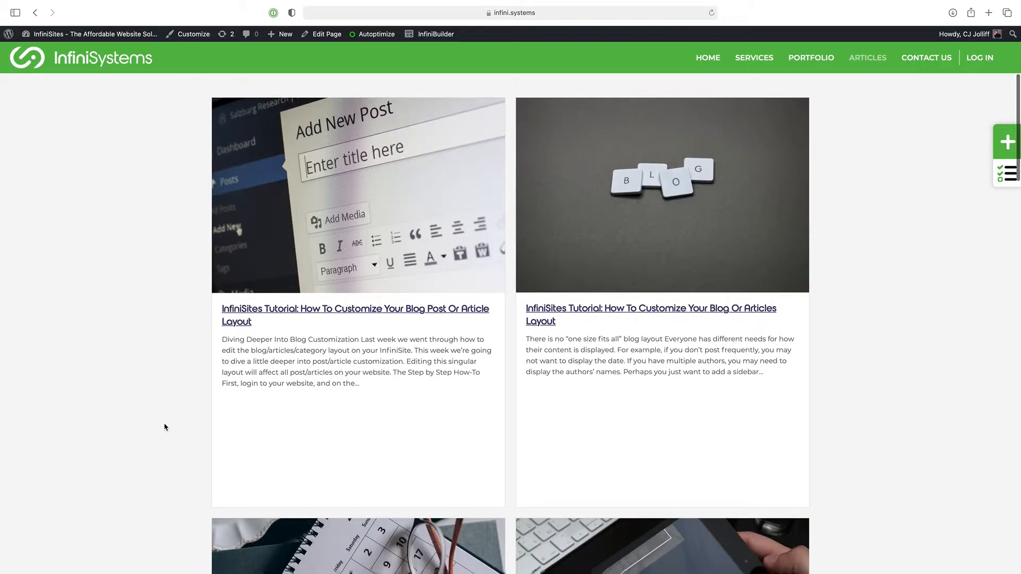
pyautogui.click(240, 314)
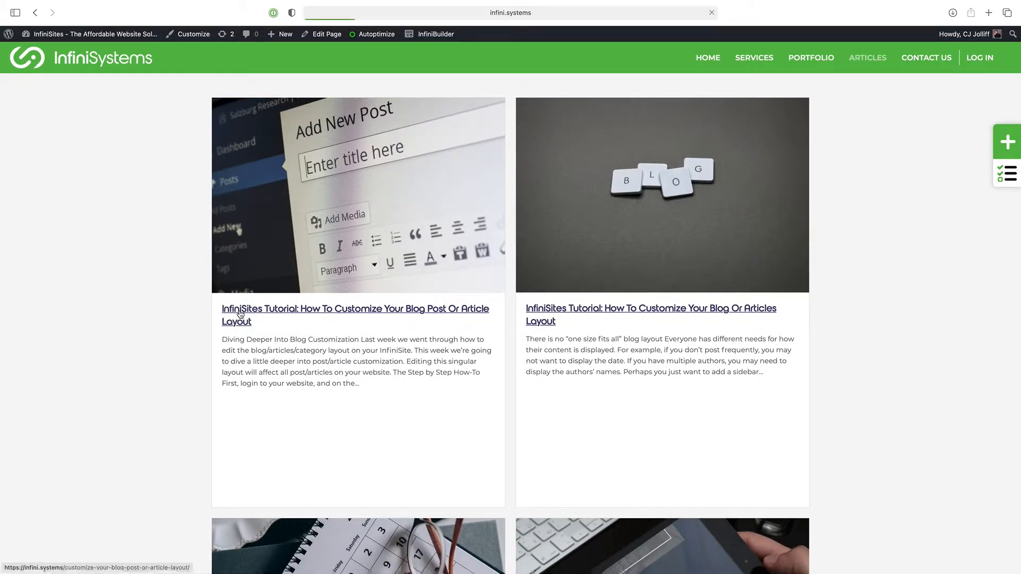
pyautogui.scroll(-15, 168, 396)
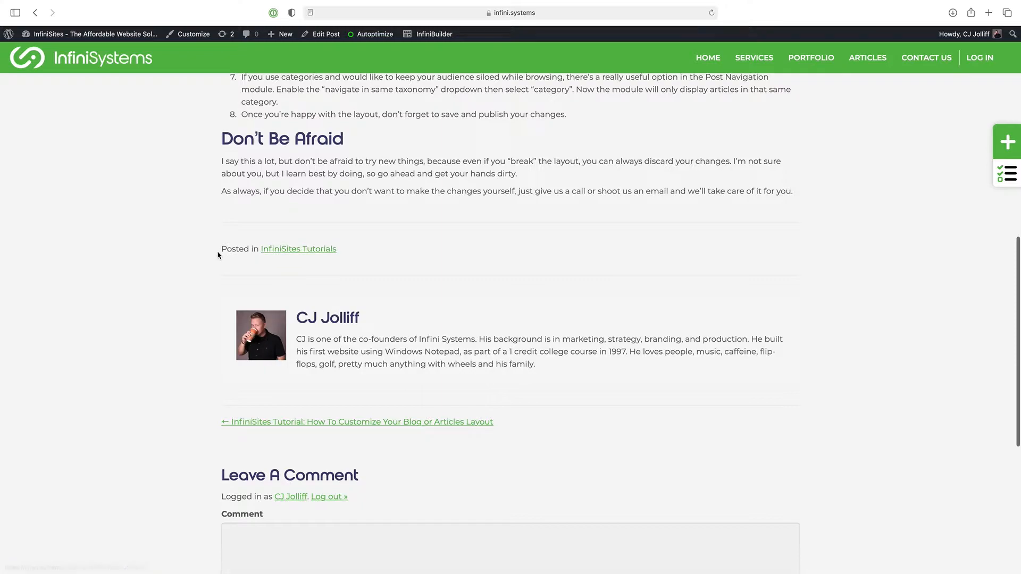
# Open the InfiniSites Tutorials category archive from the article and look through its posts
pyautogui.click(291, 250)
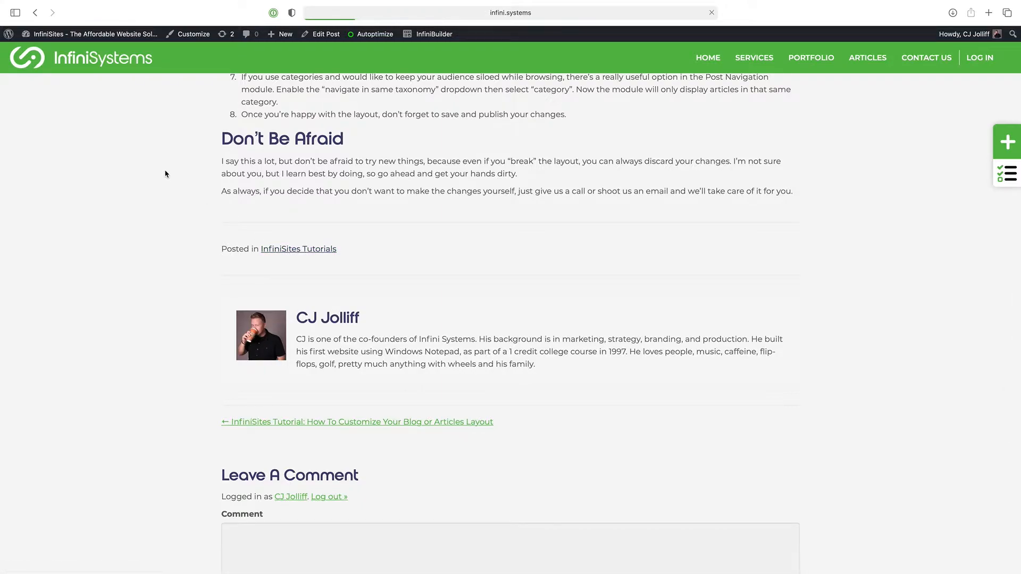
pyautogui.scroll(-10, 165, 174)
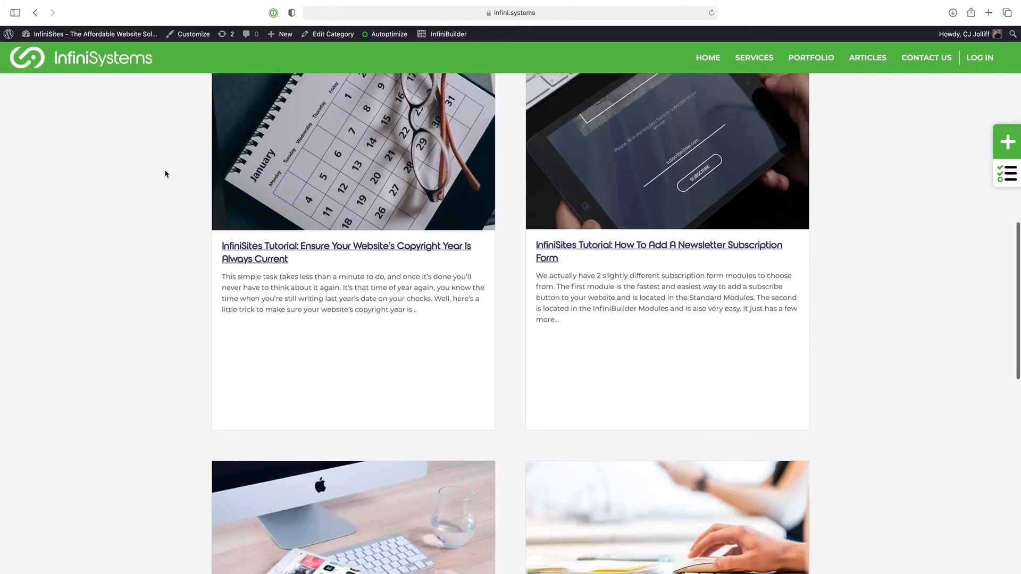
pyautogui.scroll(-8, 164, 174)
pyautogui.scroll(6, 164, 174)
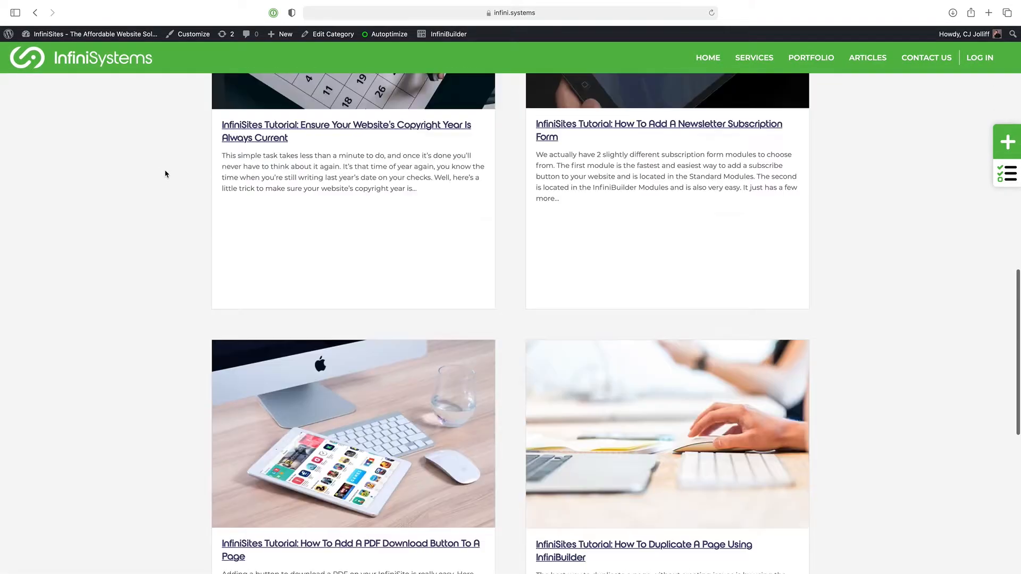
pyautogui.scroll(10, 165, 174)
# Copy the full web address of the InfiniSites Tutorials category archive
pyautogui.click(394, 13)
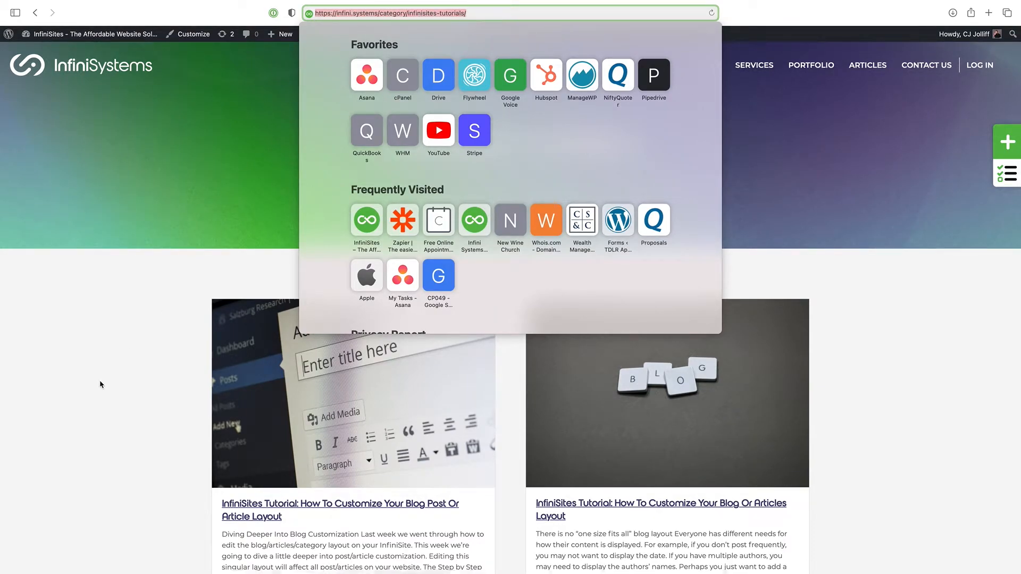
pyautogui.click(126, 383)
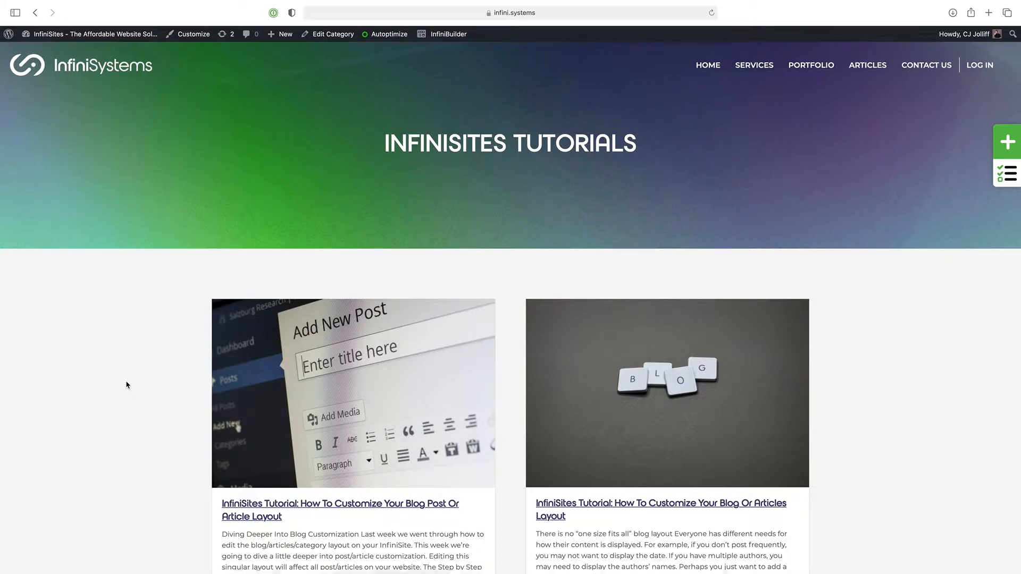
pyautogui.click(562, 16)
pyautogui.press('super+c')
pyautogui.click(164, 190)
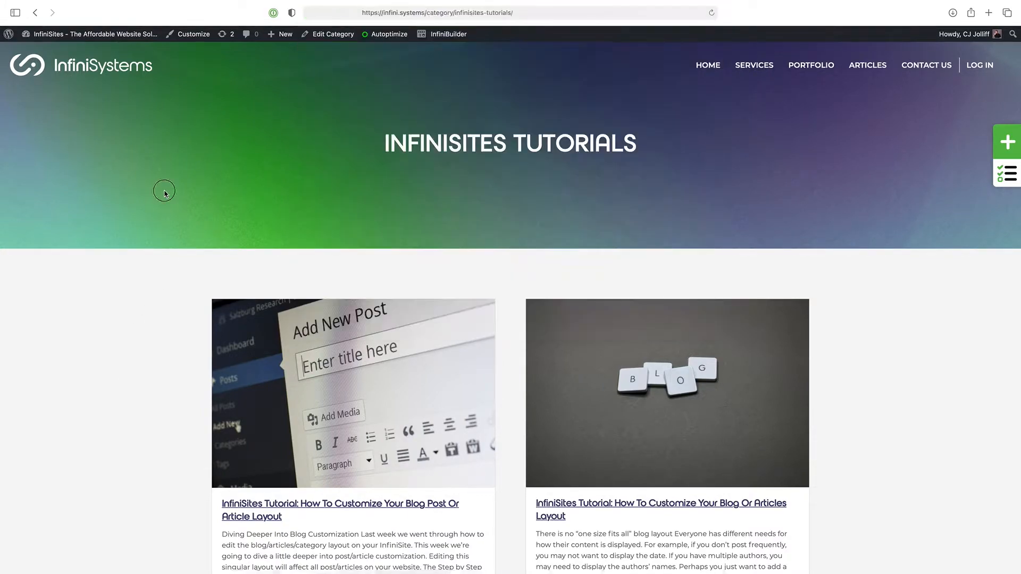
# Open the site's home page and view its Knowledge Base section
pyautogui.click(706, 65)
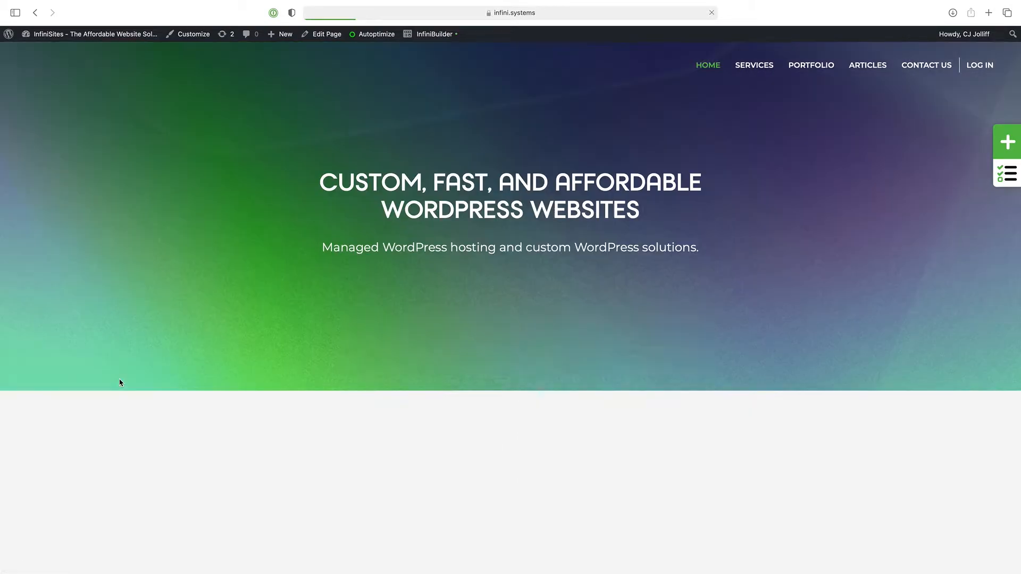
pyautogui.scroll(-15, 120, 383)
pyautogui.scroll(-10, 120, 383)
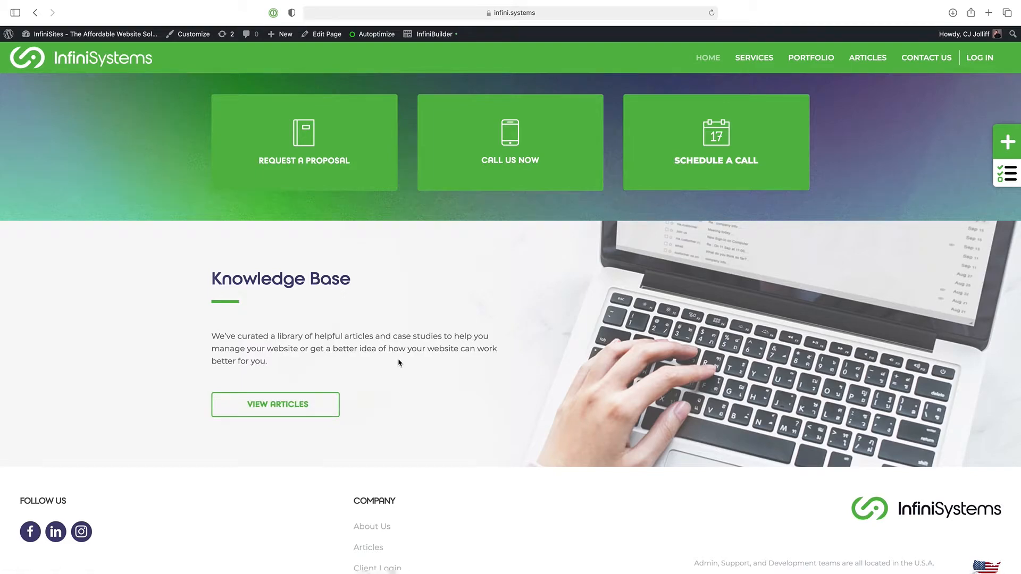
# Load the InfiniSites Tutorials category archive using the copied web address
pyautogui.moveTo(438, 42)
pyautogui.click(406, 18)
pyautogui.press('super+v')
pyautogui.press('Return')
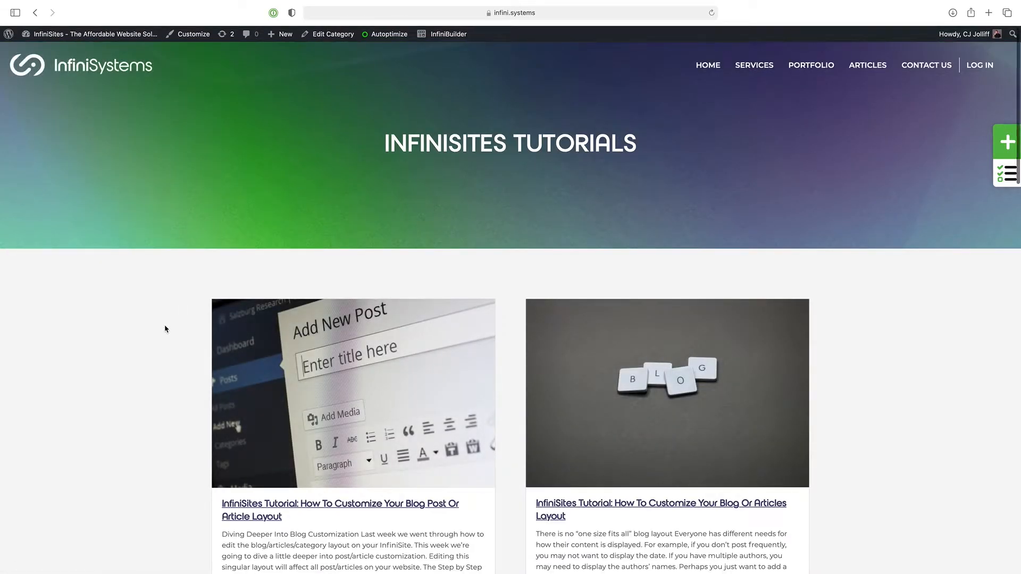
# Open the general Articles page and look through its posts for comparison with the category archive
pyautogui.scroll(-4, 165, 329)
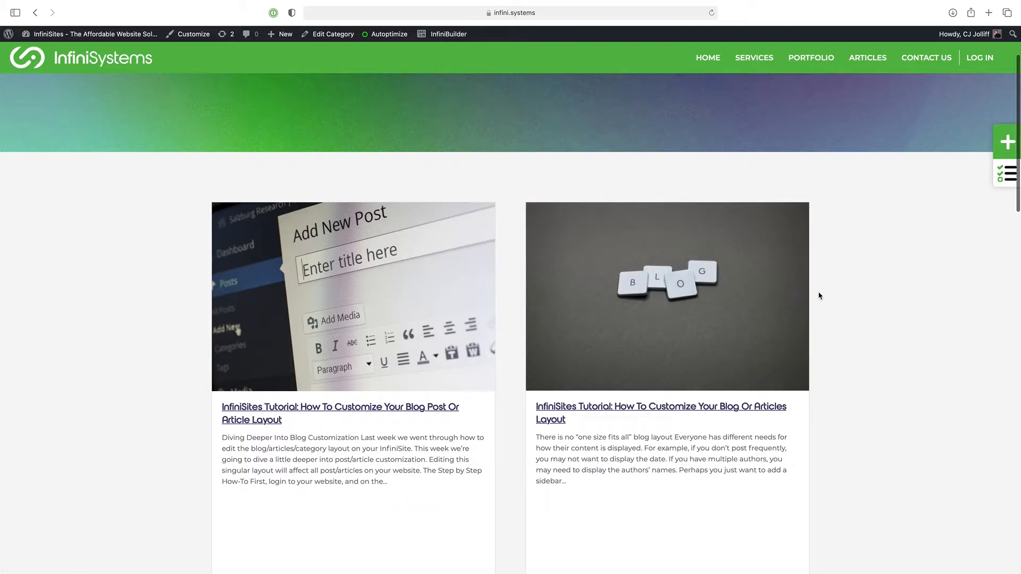
pyautogui.scroll(-2, 819, 296)
pyautogui.click(867, 57)
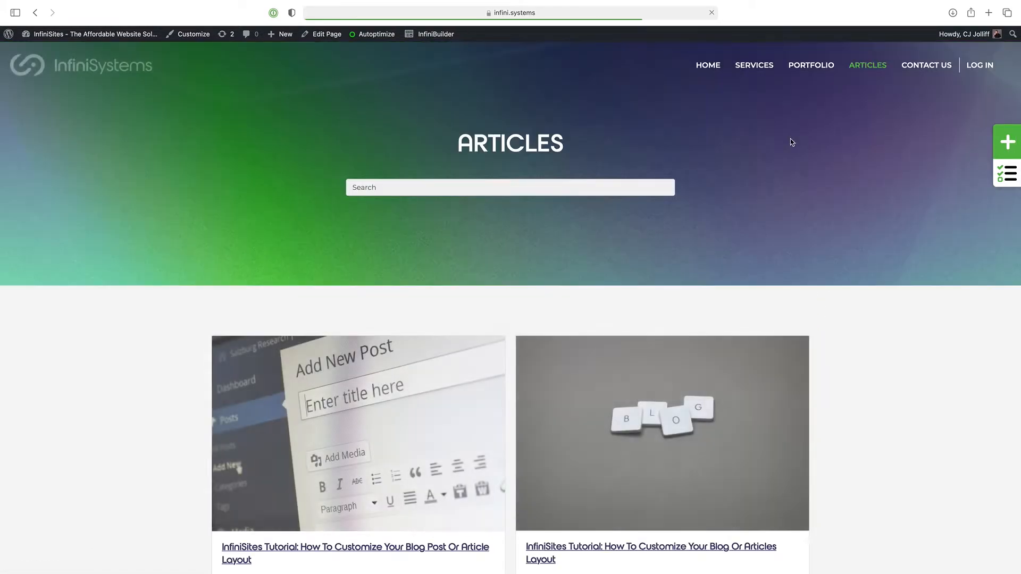
pyautogui.scroll(-2, 785, 213)
pyautogui.scroll(-1, 785, 246)
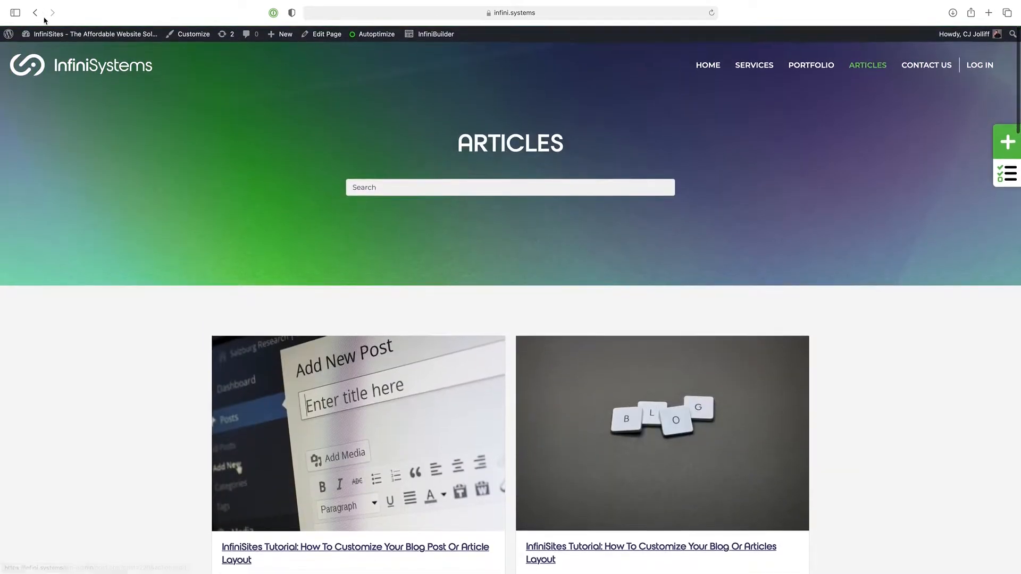
pyautogui.scroll(-2, 114, 277)
pyautogui.scroll(-8, 114, 276)
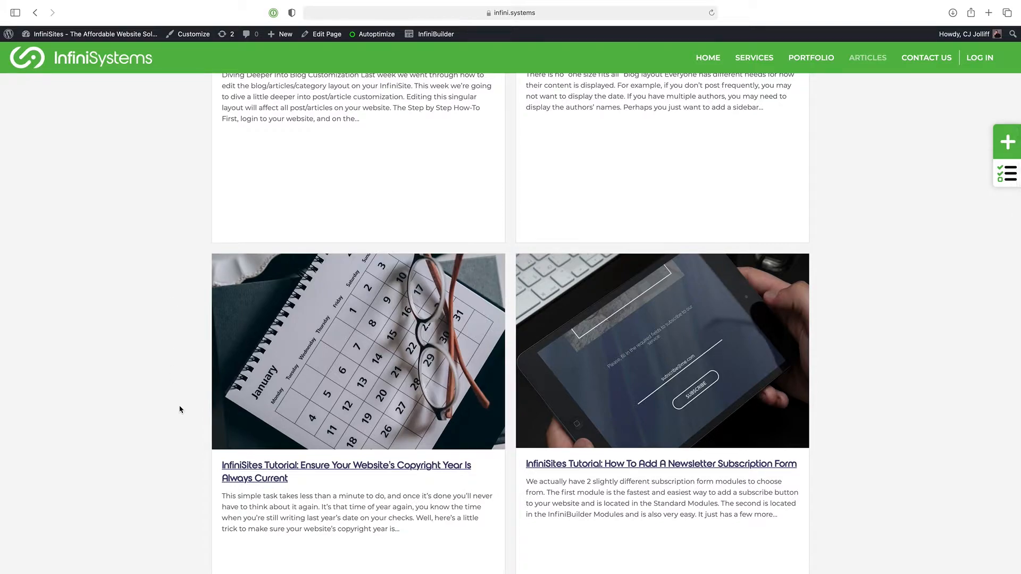
pyautogui.scroll(9, 180, 409)
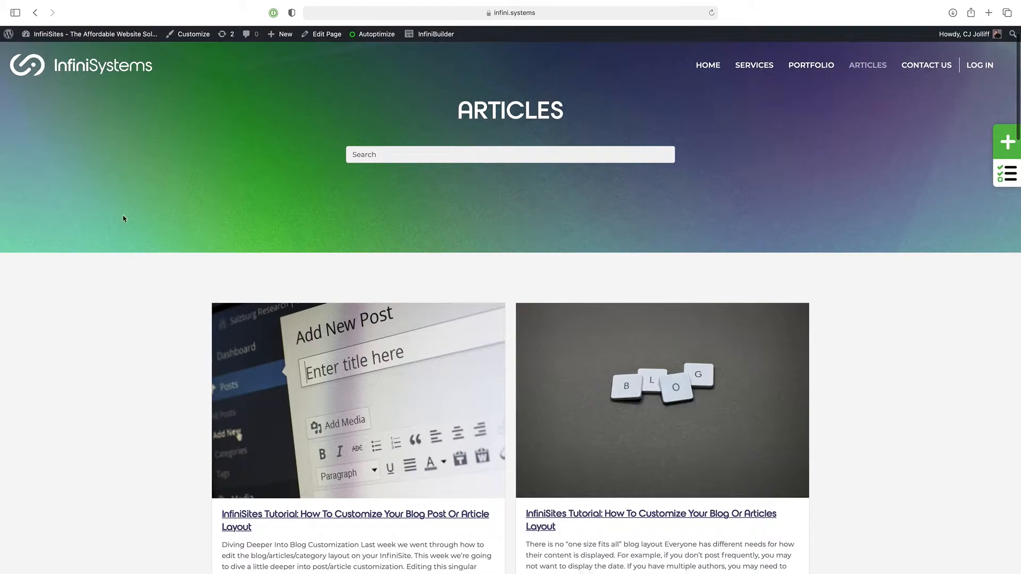
# Return to the InfiniSites Tutorials category archive and examine its page title and post grid
pyautogui.click(35, 12)
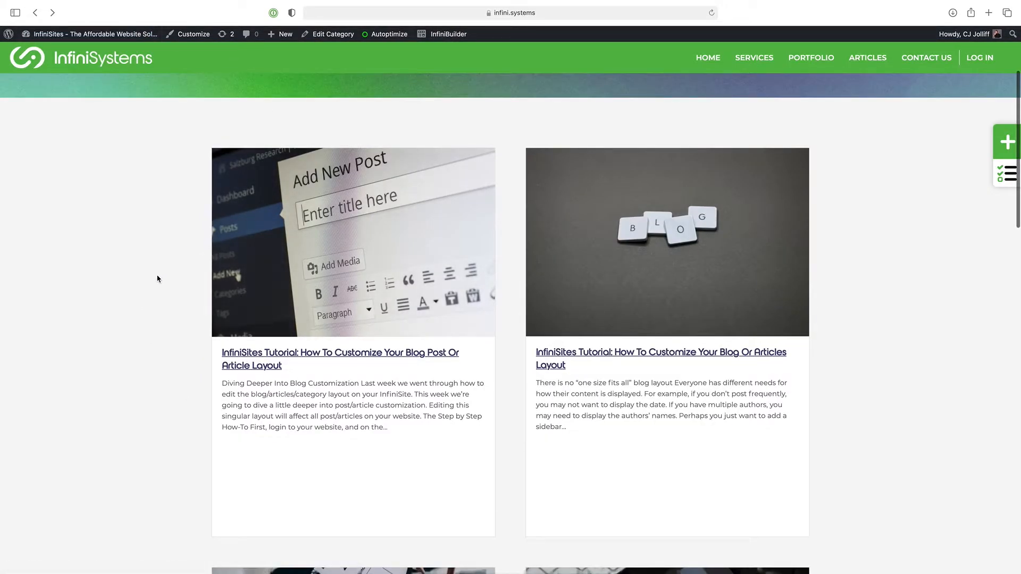
pyautogui.scroll(-16, 174, 246)
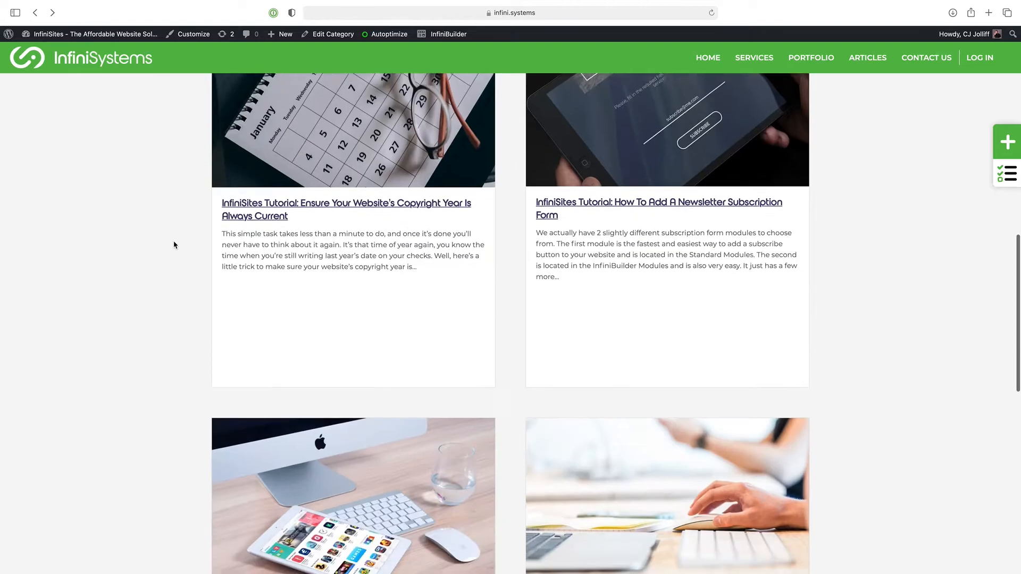
pyautogui.scroll(19, 174, 245)
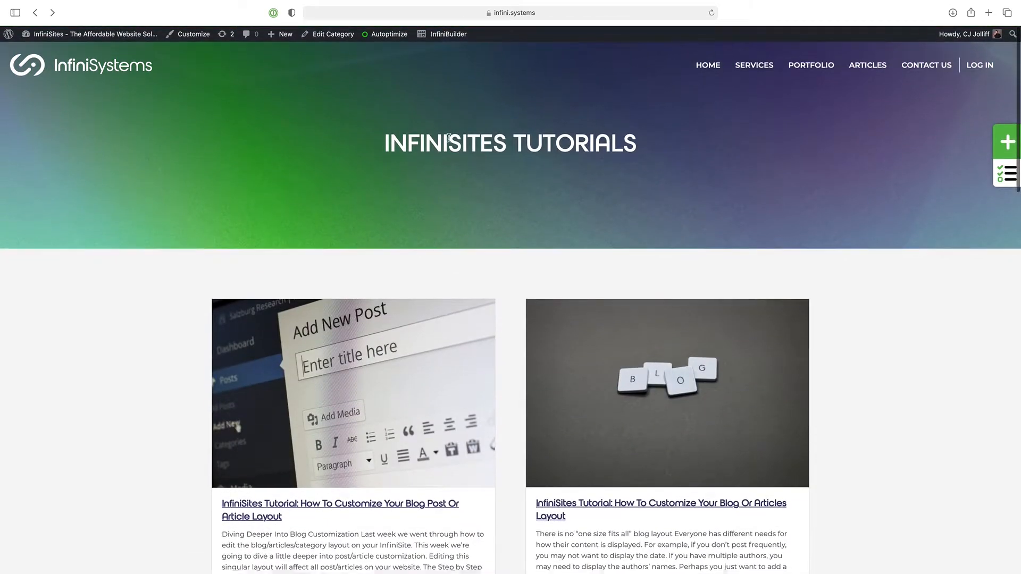
pyautogui.tripleClick(450, 139)
pyautogui.click(478, 132)
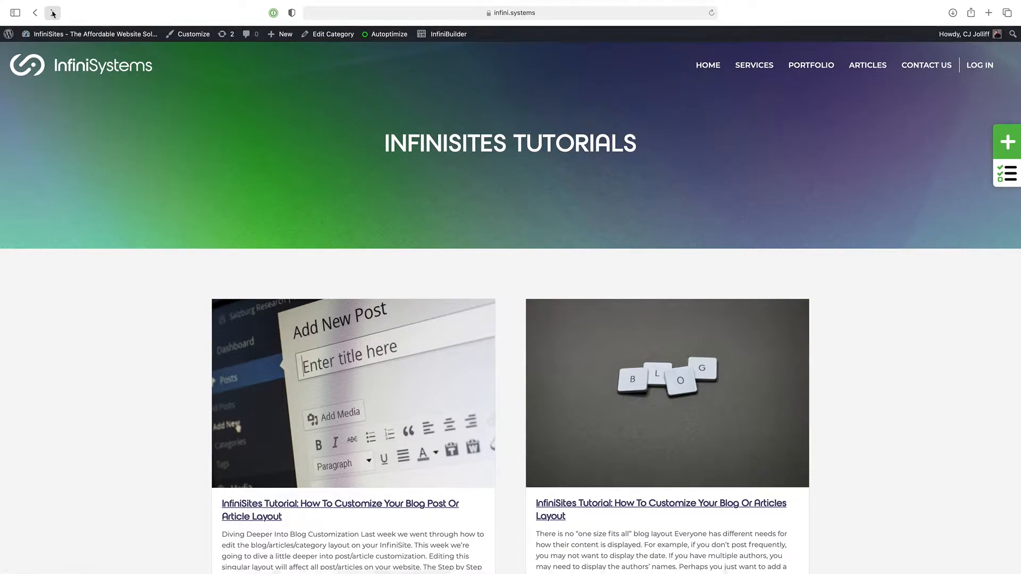
pyautogui.click(35, 13)
pyautogui.click(35, 13)
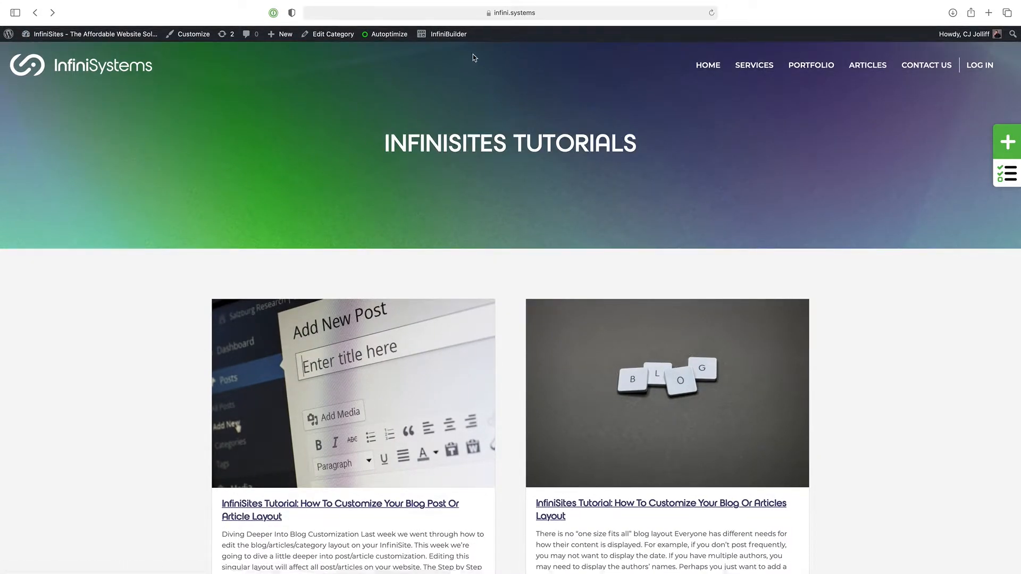
# Open the settings of the Articles Category Archive themer layout and examine its location rules
pyautogui.moveTo(446, 38)
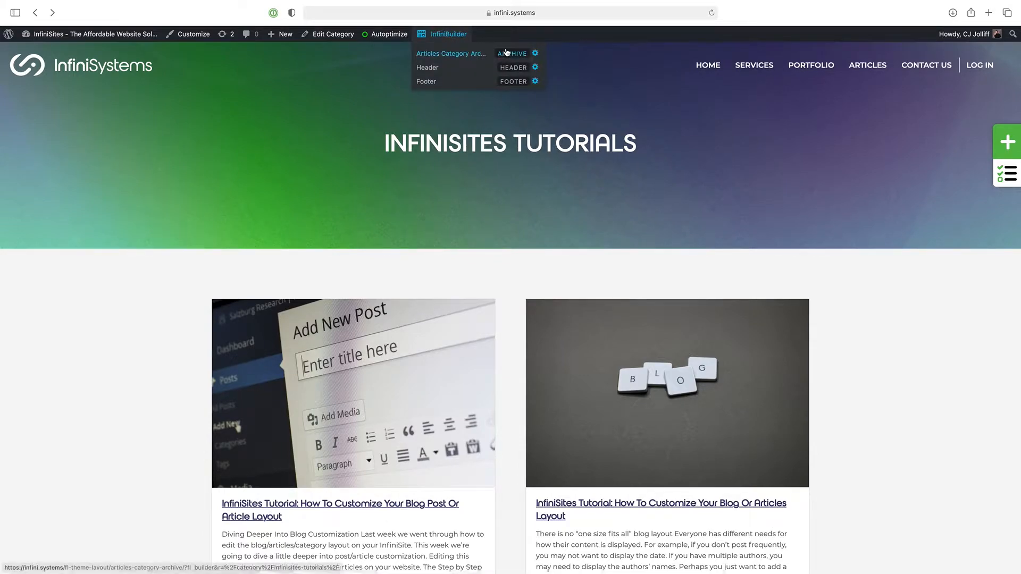
pyautogui.click(535, 54)
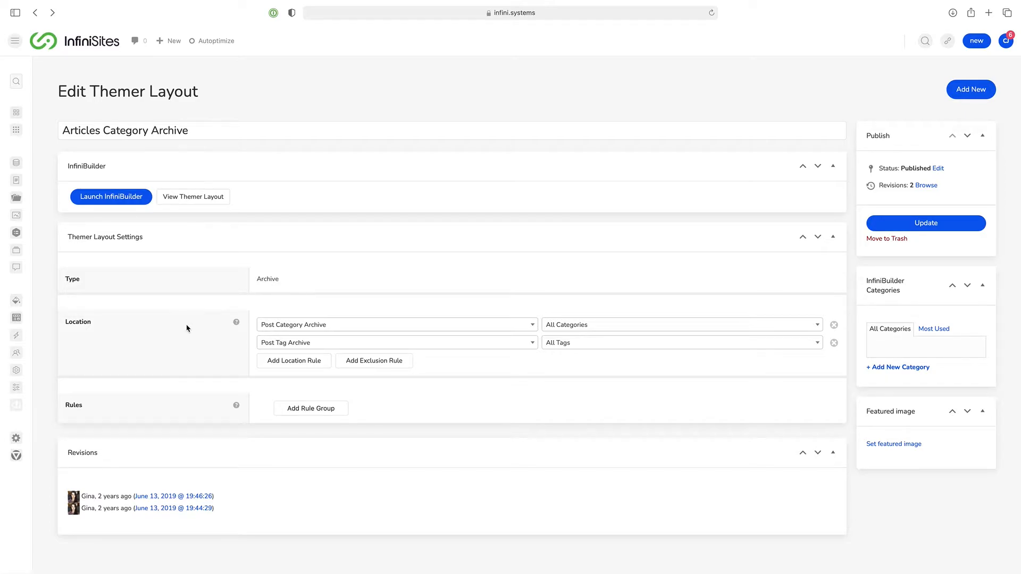
pyautogui.scroll(-2, 177, 334)
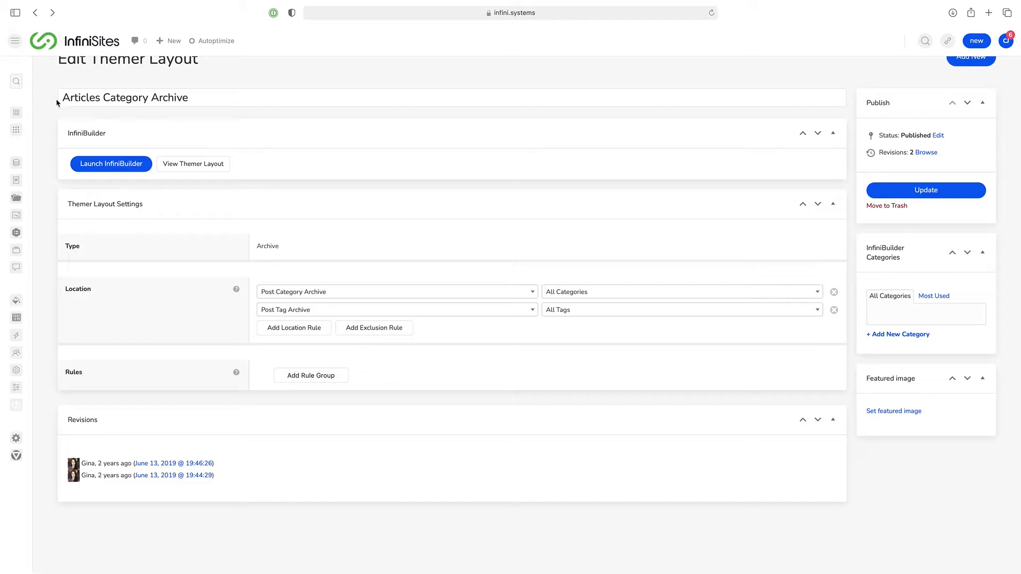
# Open the list of themer layouts in the site's dashboard and look through the existing layouts
pyautogui.moveTo(11, 249)
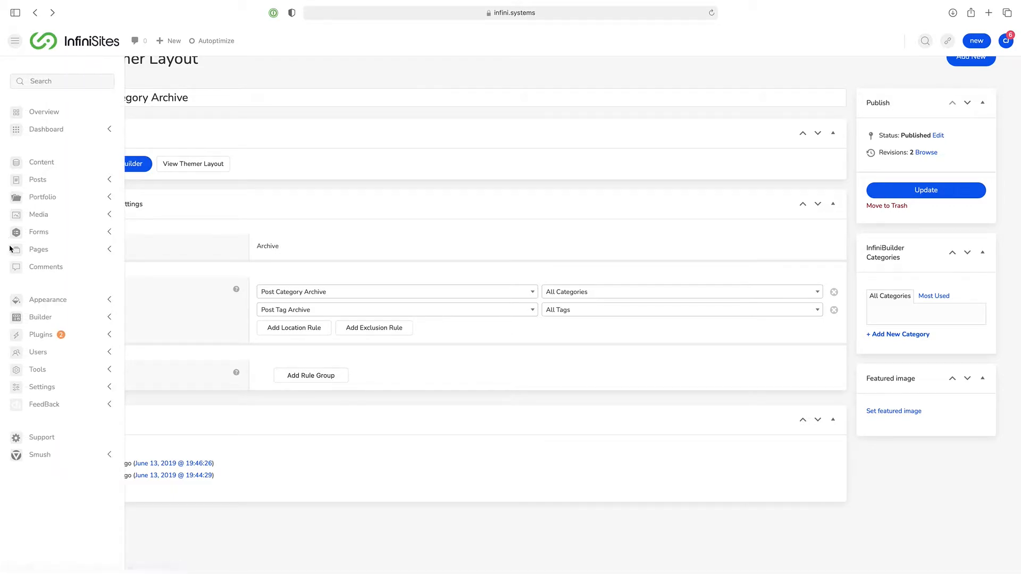
pyautogui.click(40, 318)
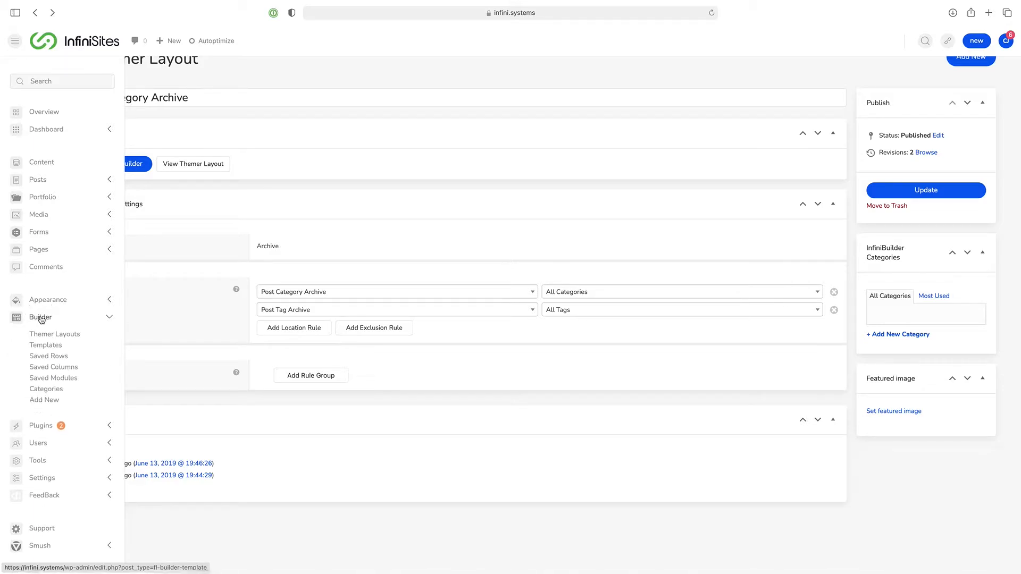
pyautogui.click(49, 336)
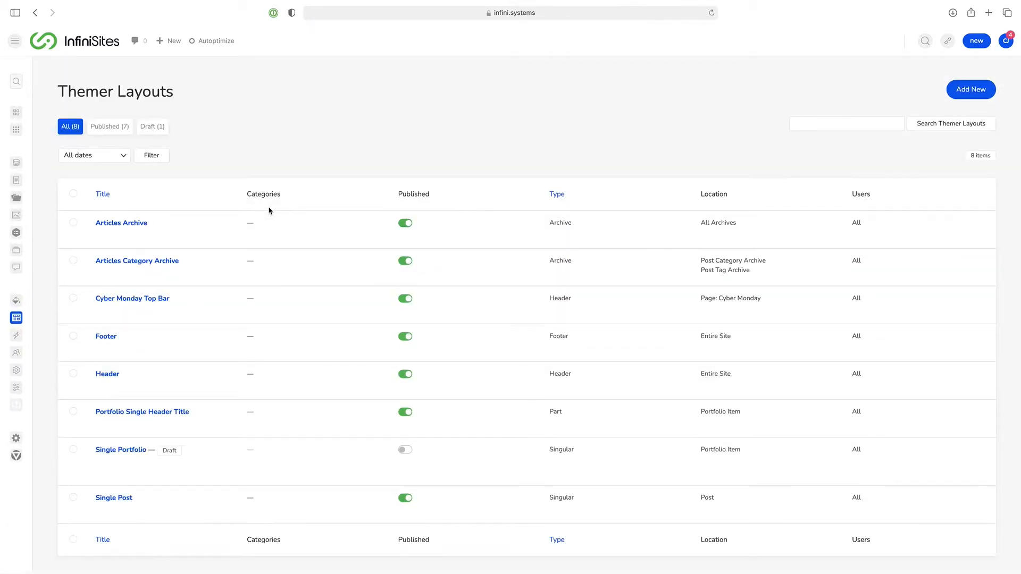
pyautogui.scroll(-3, 81, 428)
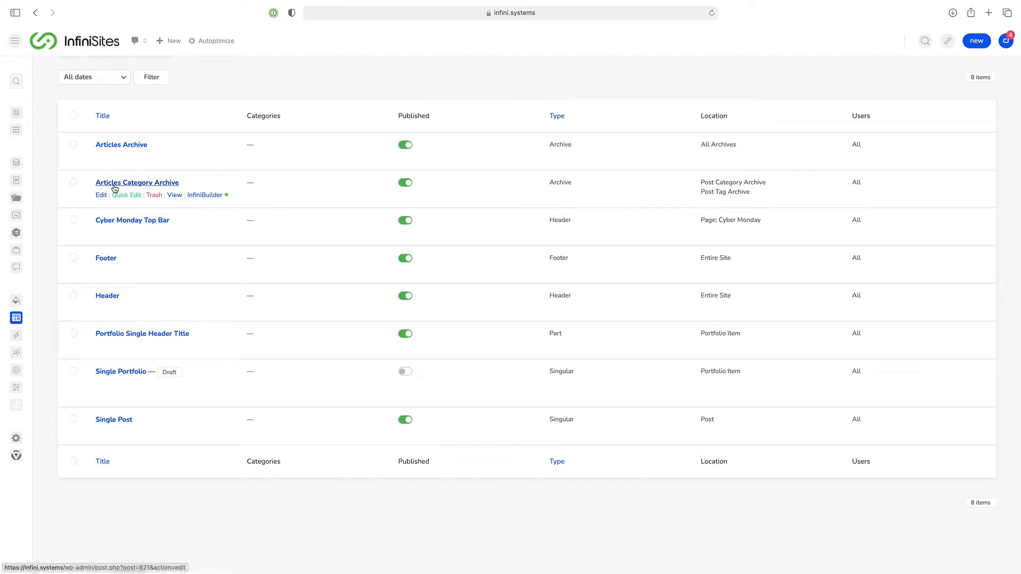
pyautogui.scroll(3, 81, 360)
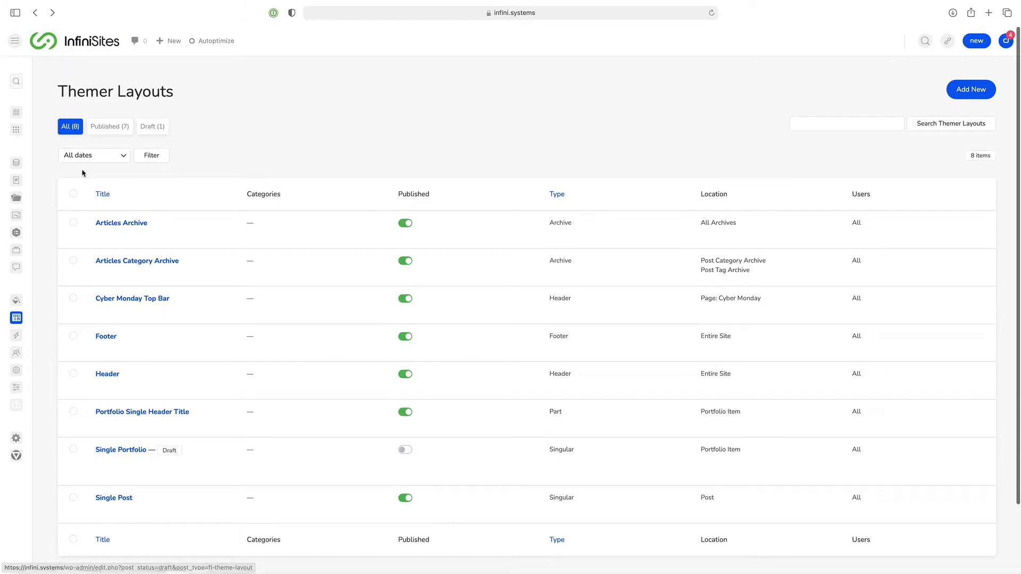
# Create a new themer layout titled "InfiniSites Tutorials Category Archive" with the Archive layout
pyautogui.click(971, 90)
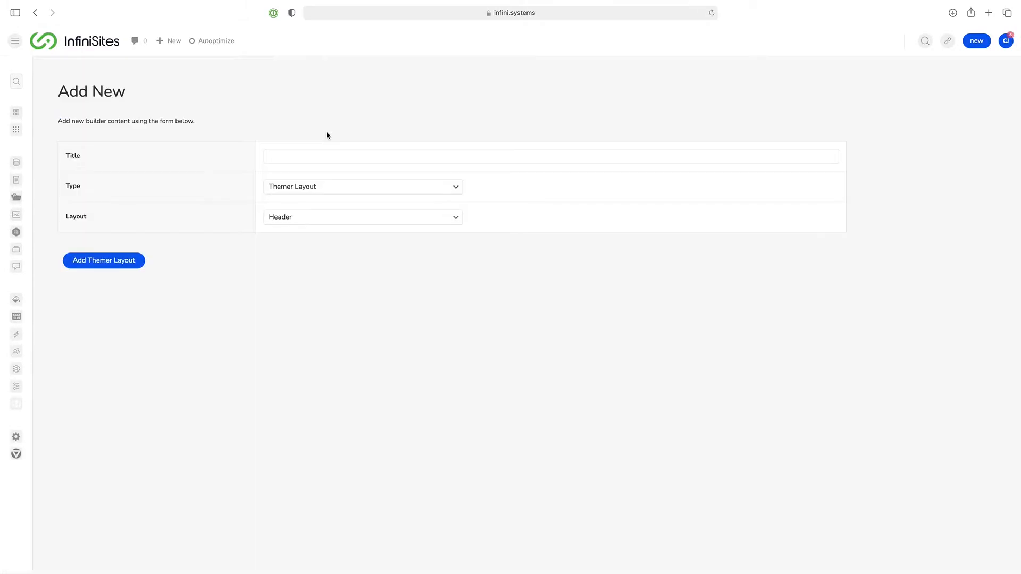
pyautogui.click(373, 156)
pyautogui.write('Infini')
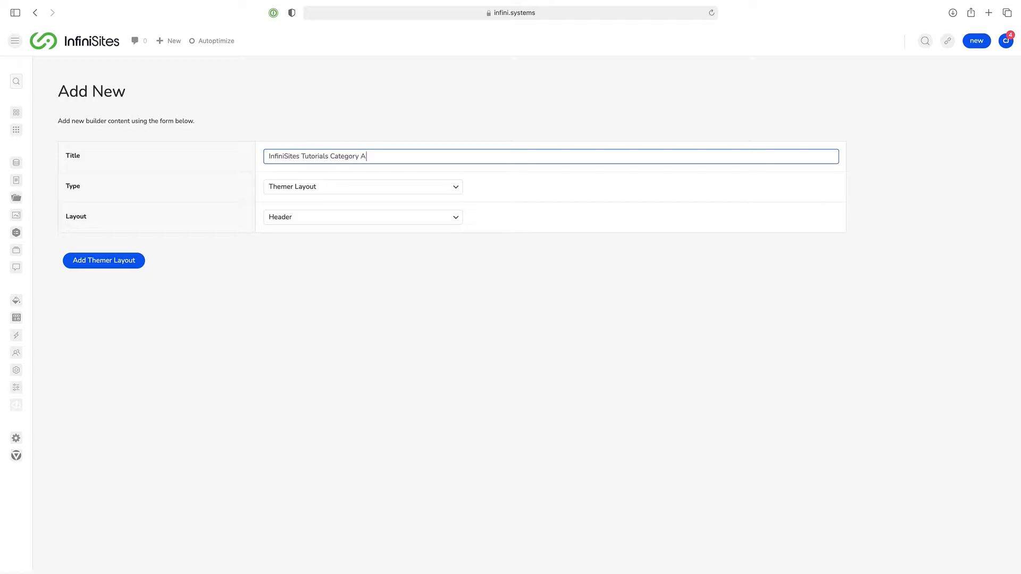
pyautogui.click(375, 189)
pyautogui.click(423, 186)
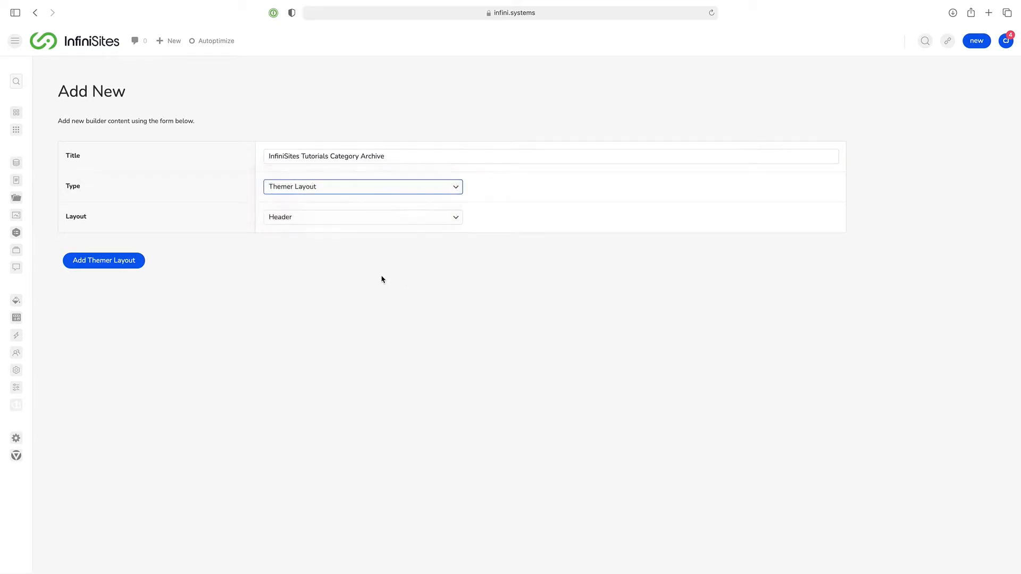
pyautogui.click(322, 219)
pyautogui.click(306, 248)
pyautogui.click(109, 261)
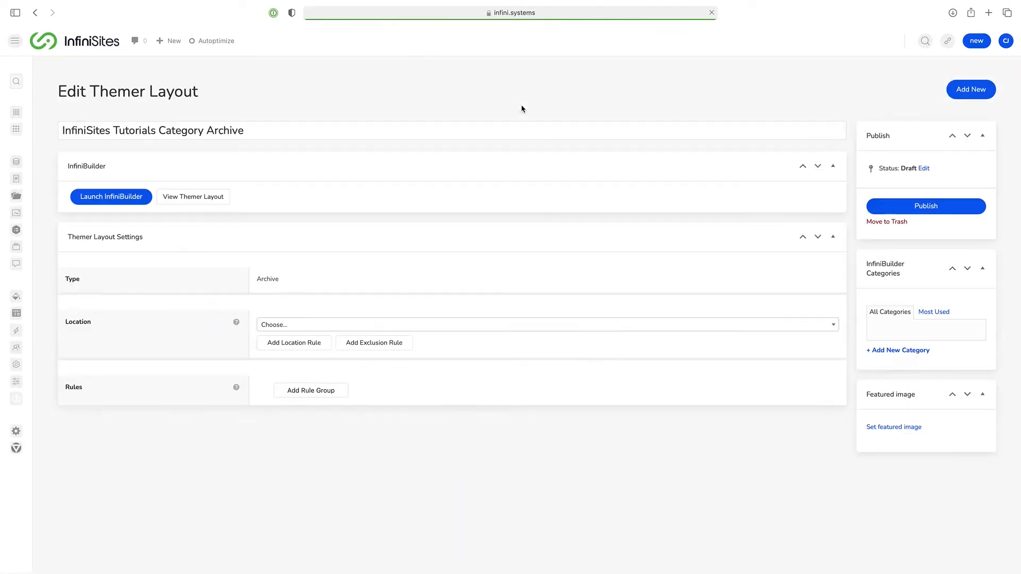
# Set the new layout's location to Post Category Archive for the InfiniSites Tutorials category and publish it
pyautogui.click(282, 325)
pyautogui.scroll(-1, 286, 434)
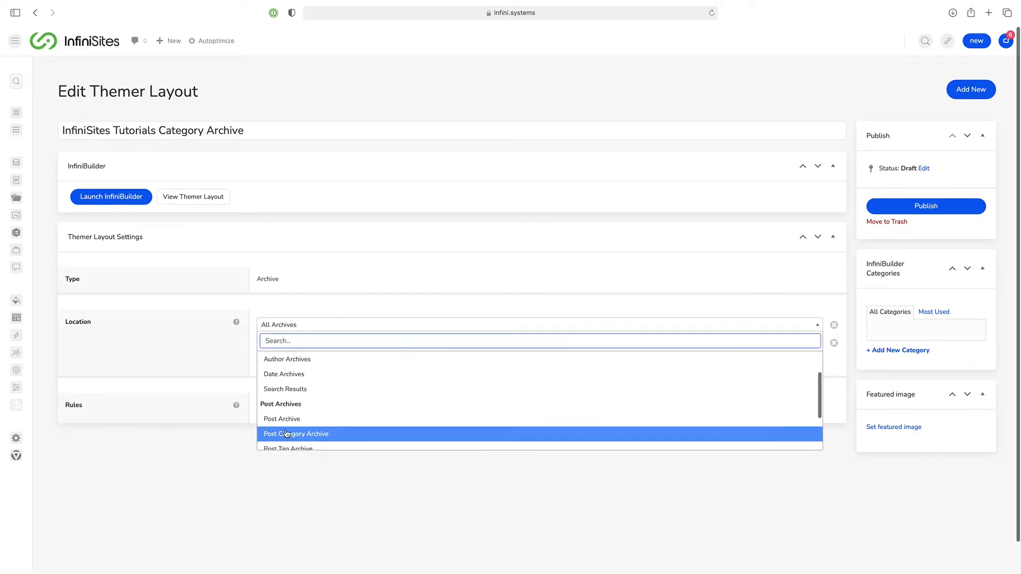
pyautogui.click(288, 420)
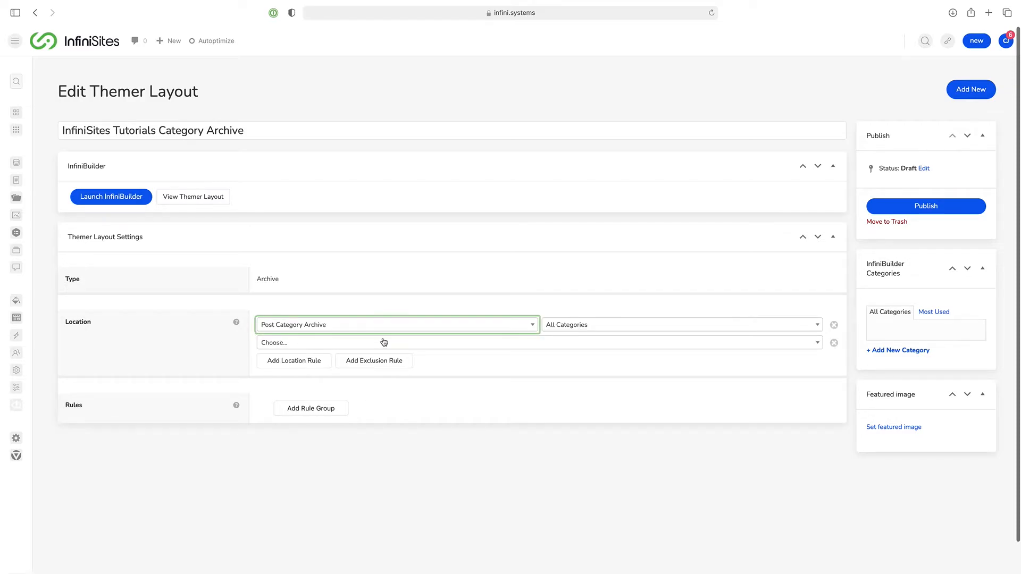
pyautogui.click(285, 344)
pyautogui.scroll(-3, 297, 409)
pyautogui.click(223, 521)
pyautogui.click(628, 328)
pyautogui.click(585, 402)
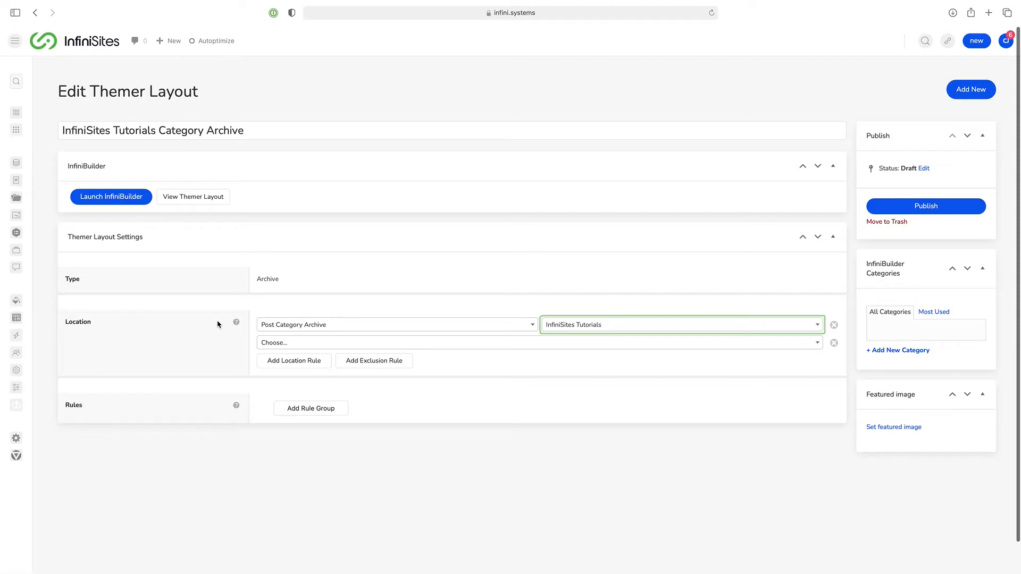
pyautogui.click(924, 208)
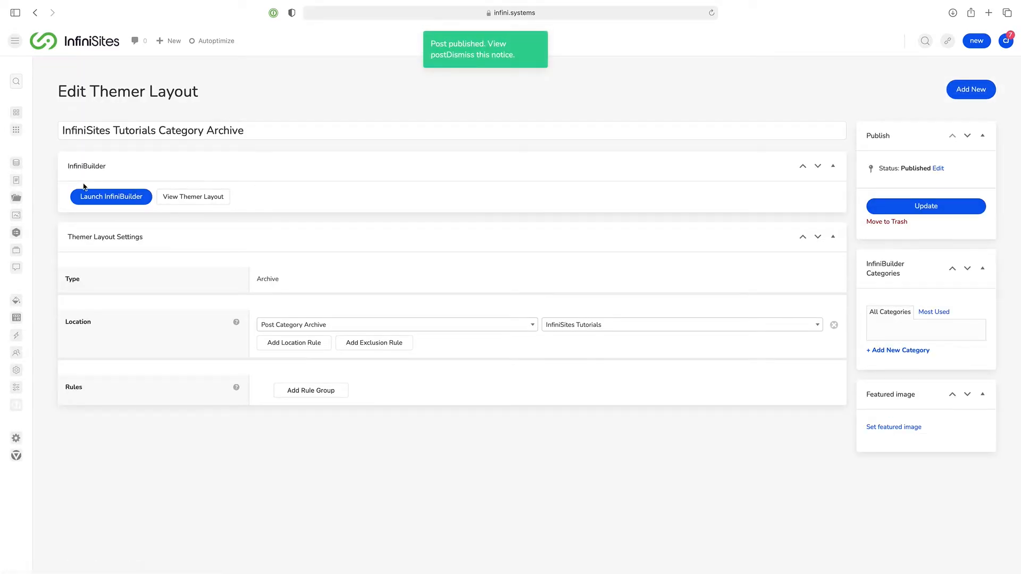
# View the new themer layout, open it in InfiniBuilder and preview it as the InfiniSites Tutorials category archive
pyautogui.click(195, 200)
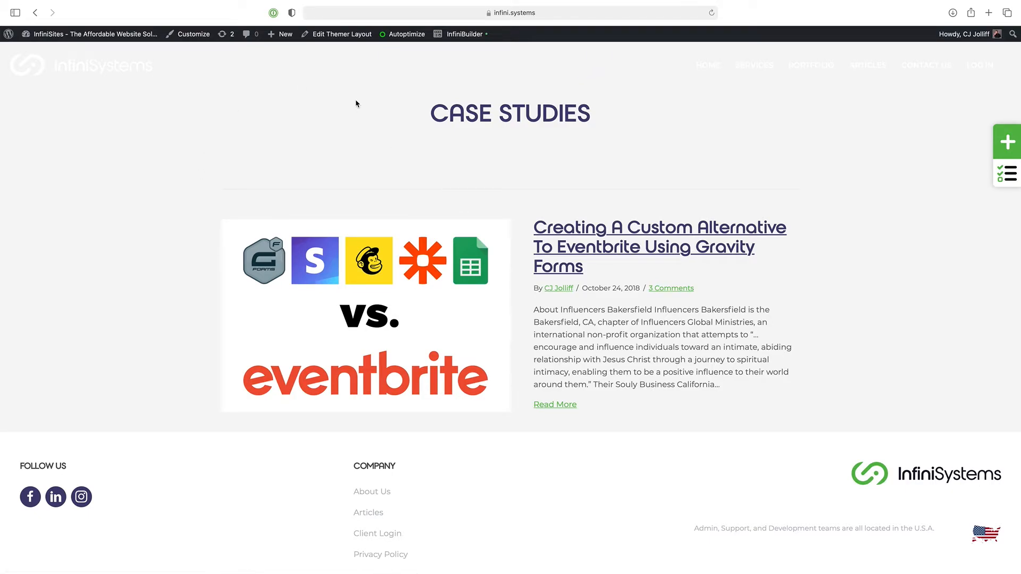
pyautogui.click(465, 35)
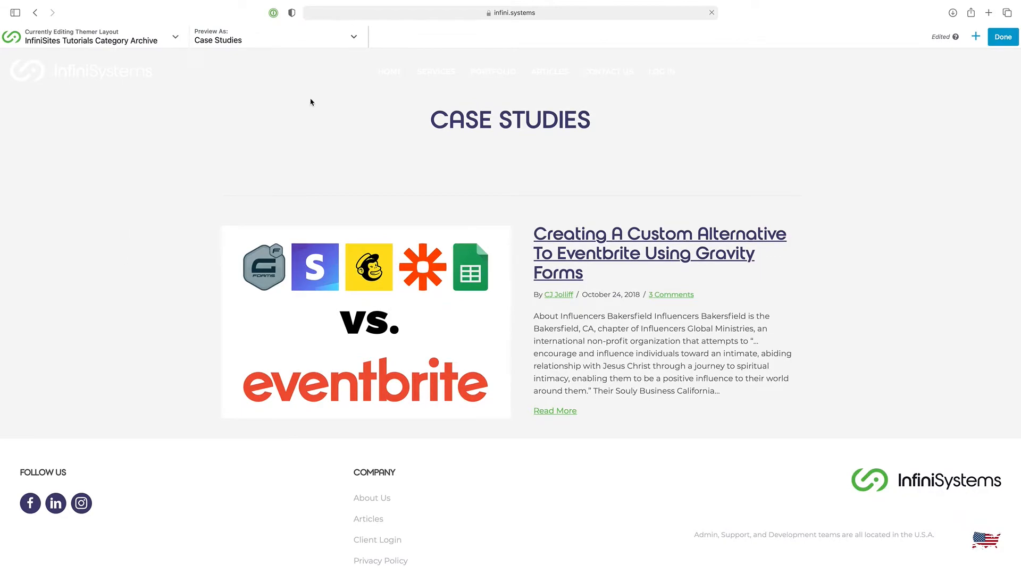
pyautogui.click(352, 39)
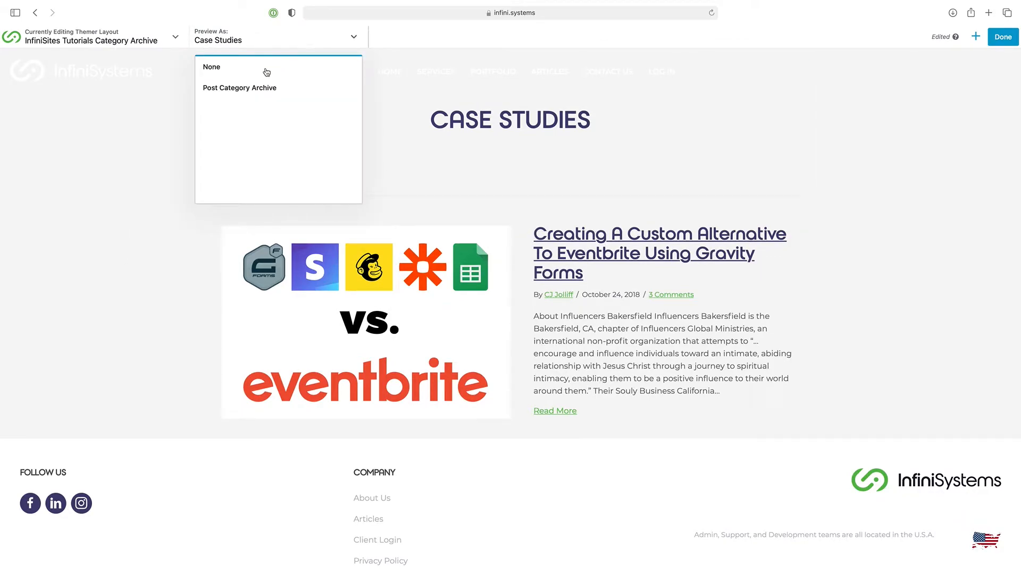
pyautogui.click(240, 91)
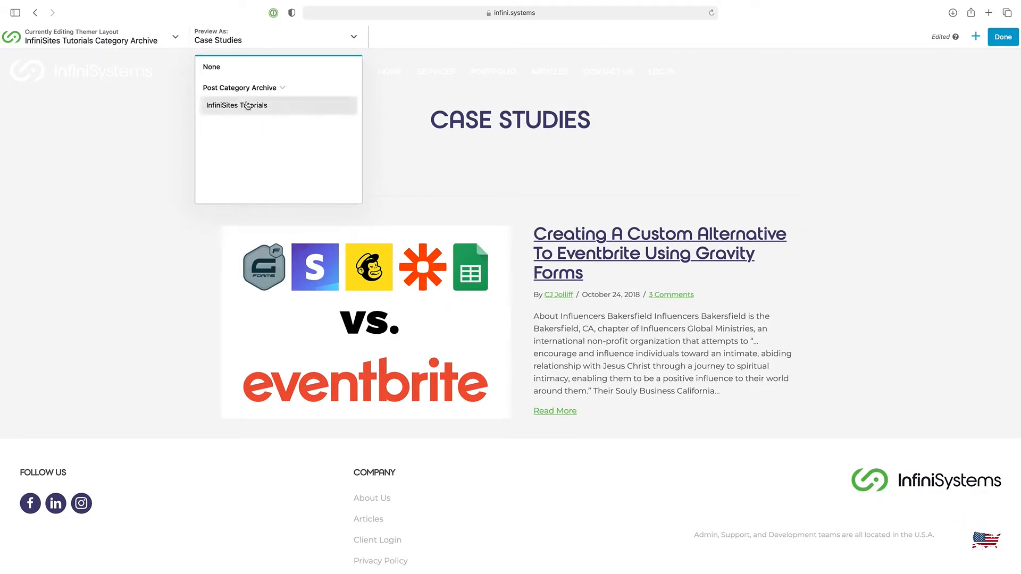
pyautogui.click(250, 105)
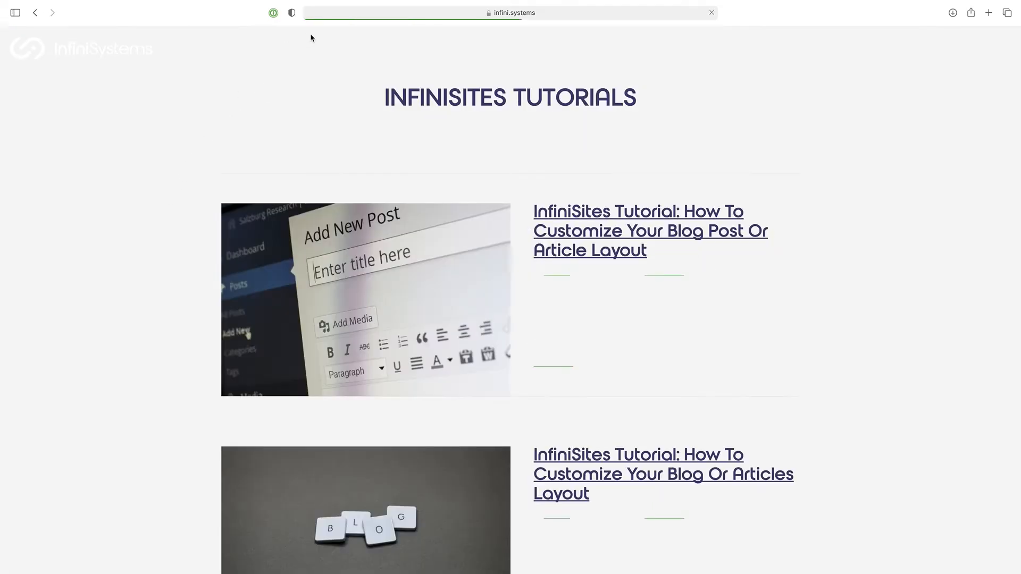
# Look through the archive layout's title and post list, and publish the InfiniSites Tutorials Category Archive layout
pyautogui.scroll(-20, 154, 236)
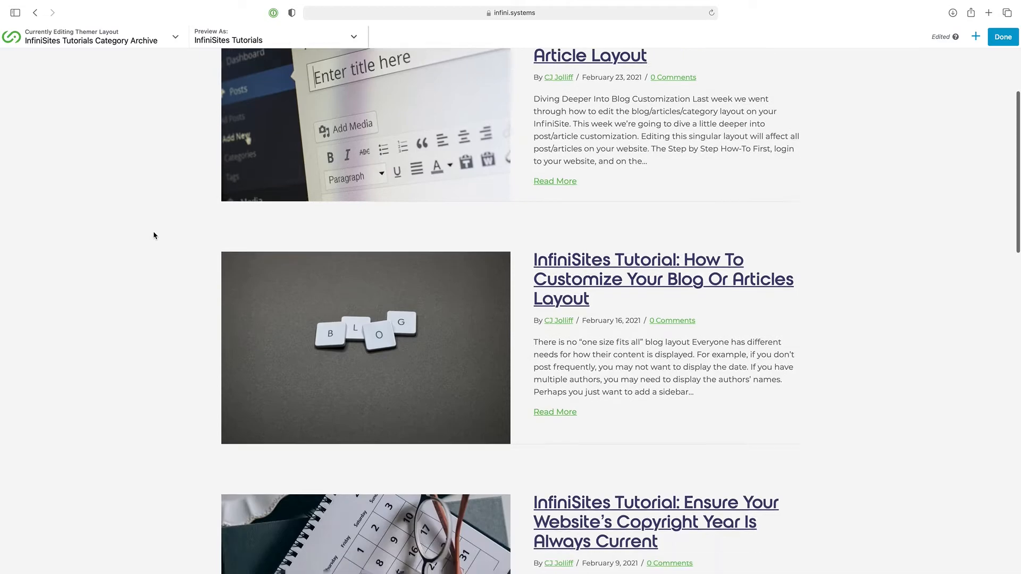
pyautogui.scroll(-2, 154, 236)
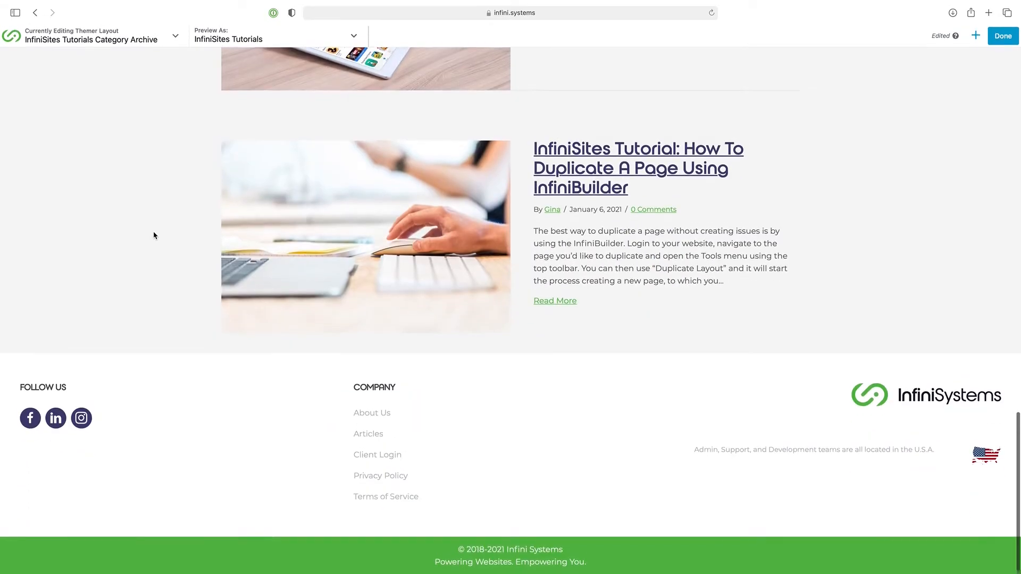
pyautogui.scroll(20, 154, 236)
pyautogui.scroll(3, 153, 236)
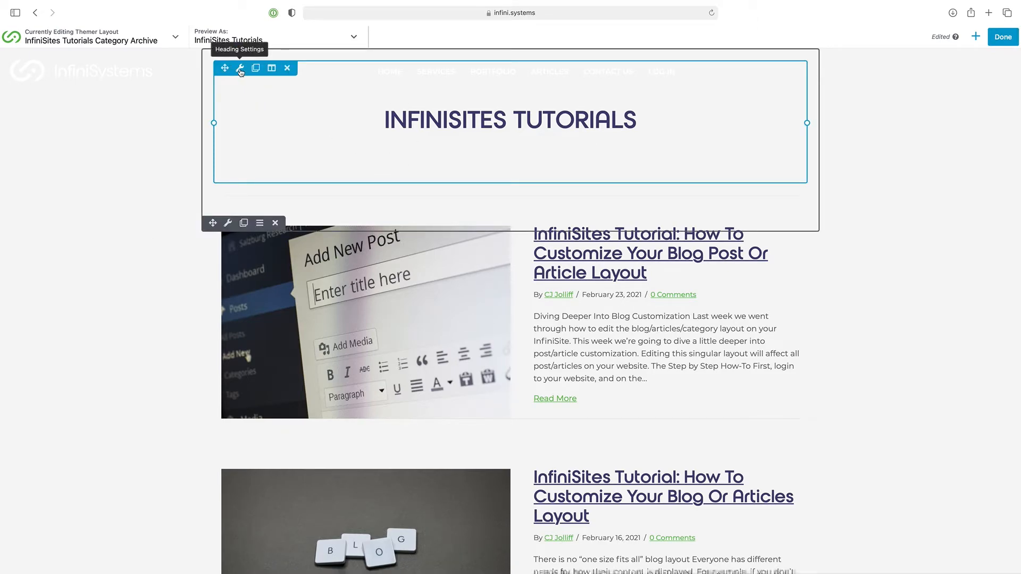
pyautogui.click(1004, 37)
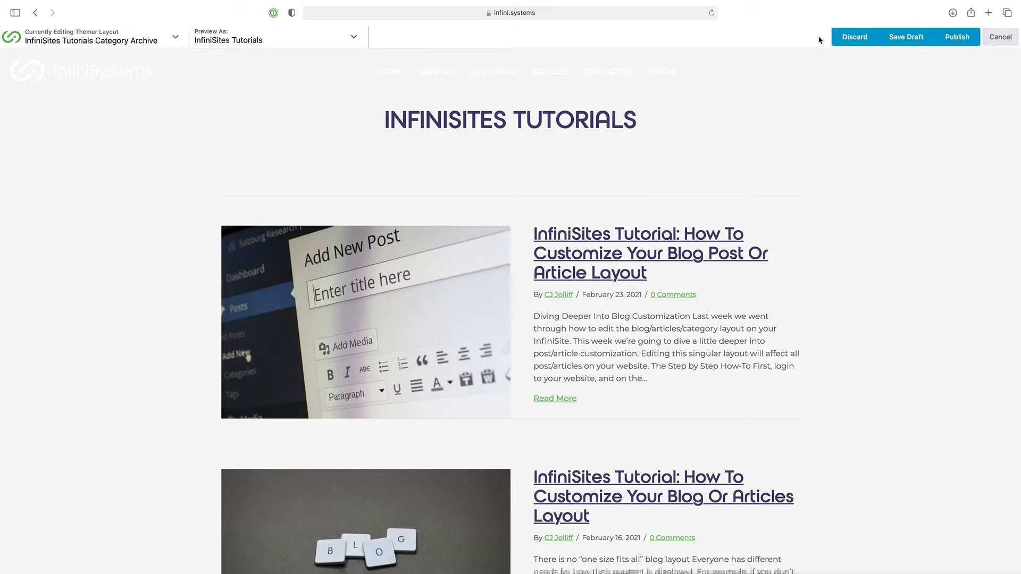
pyautogui.click(951, 44)
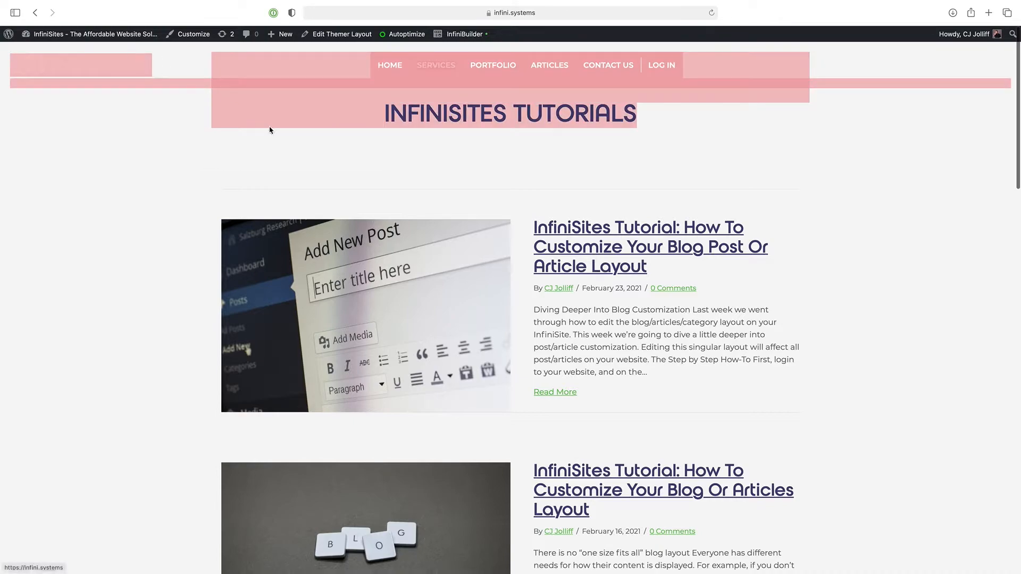
# Open the site's Articles page and look through its post grid
pyautogui.click(565, 68)
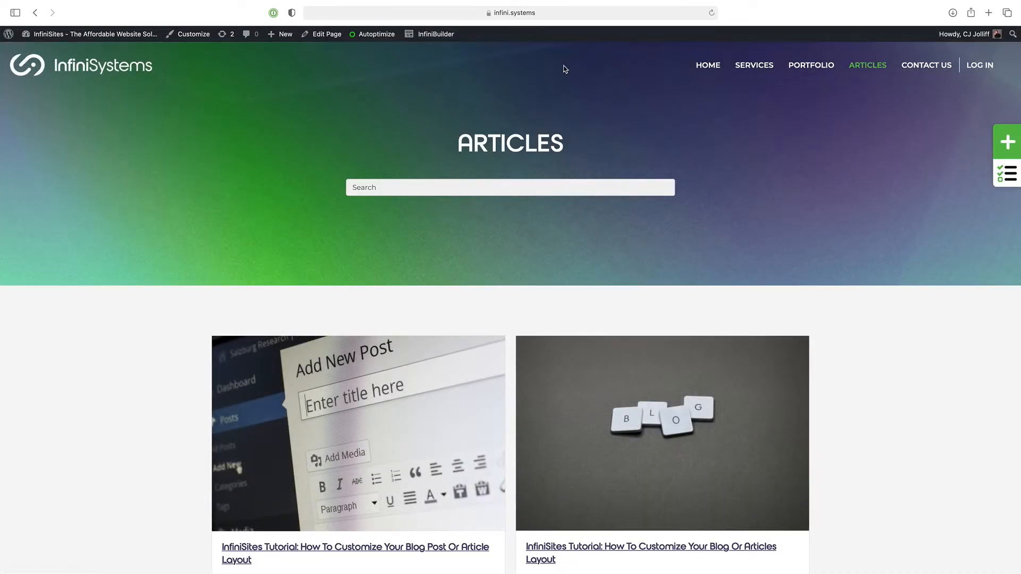
pyautogui.scroll(-10, 54, 420)
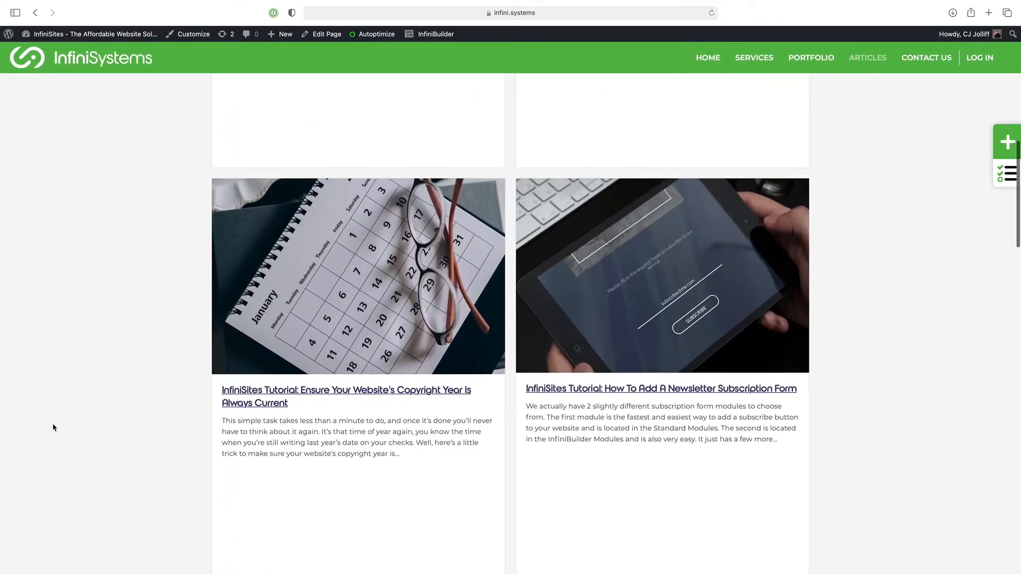
pyautogui.scroll(-10, 54, 427)
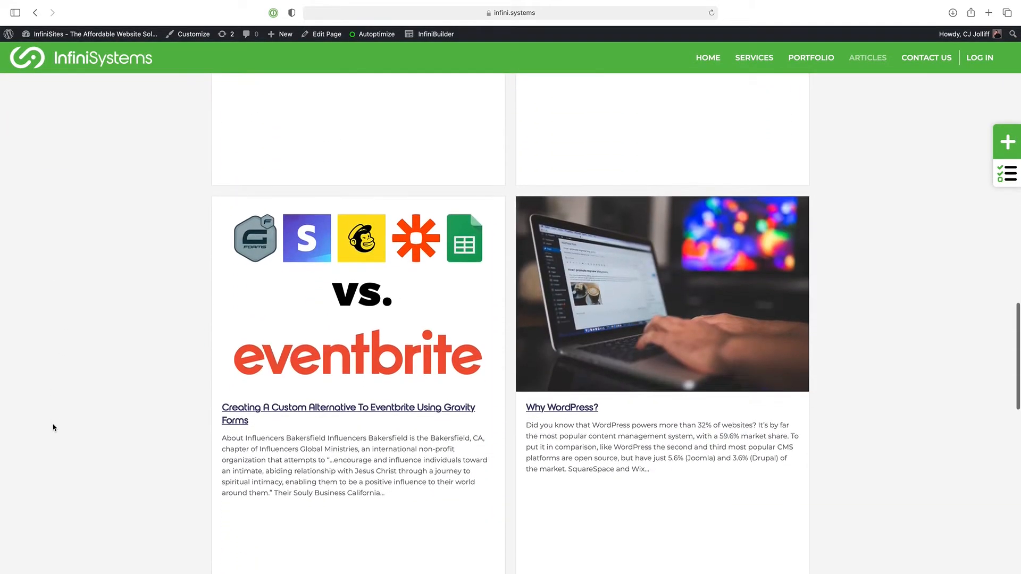
pyautogui.scroll(15, 53, 427)
pyautogui.click(382, 14)
pyautogui.write('https://infini.systems/category/infinisites-tutorials/')
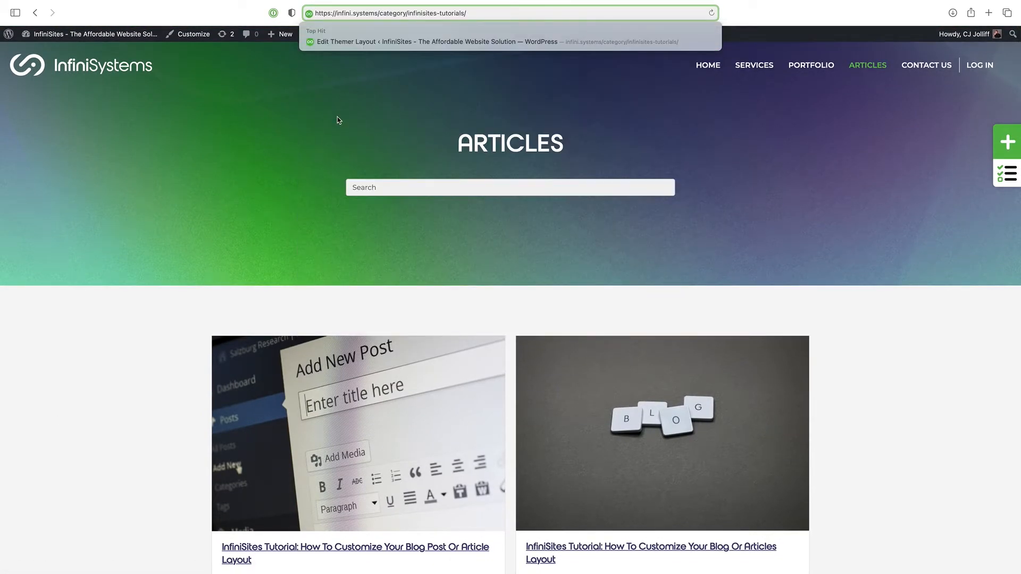
pyautogui.press('Return')
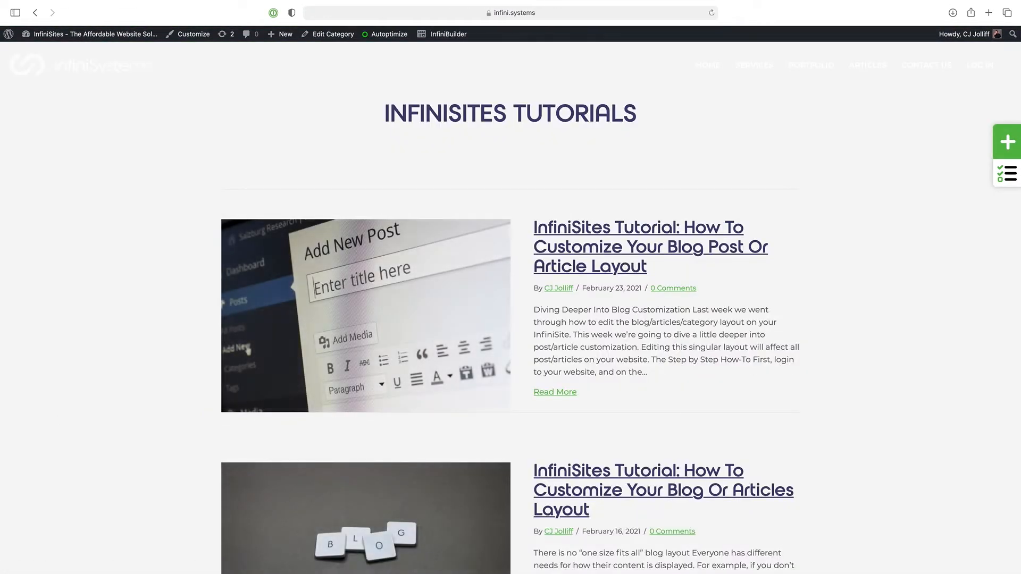
pyautogui.scroll(-20, 181, 285)
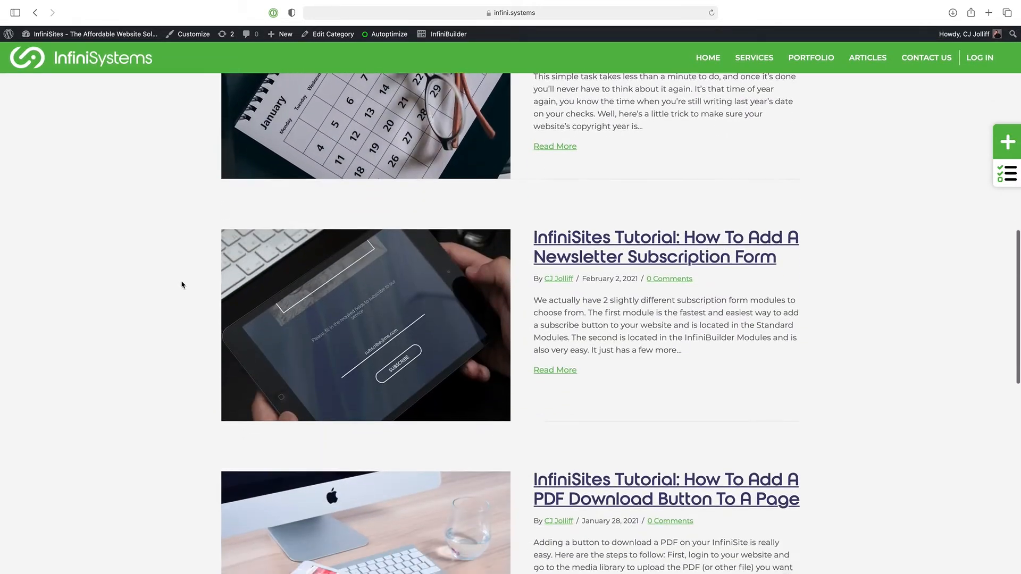
pyautogui.scroll(20, 181, 285)
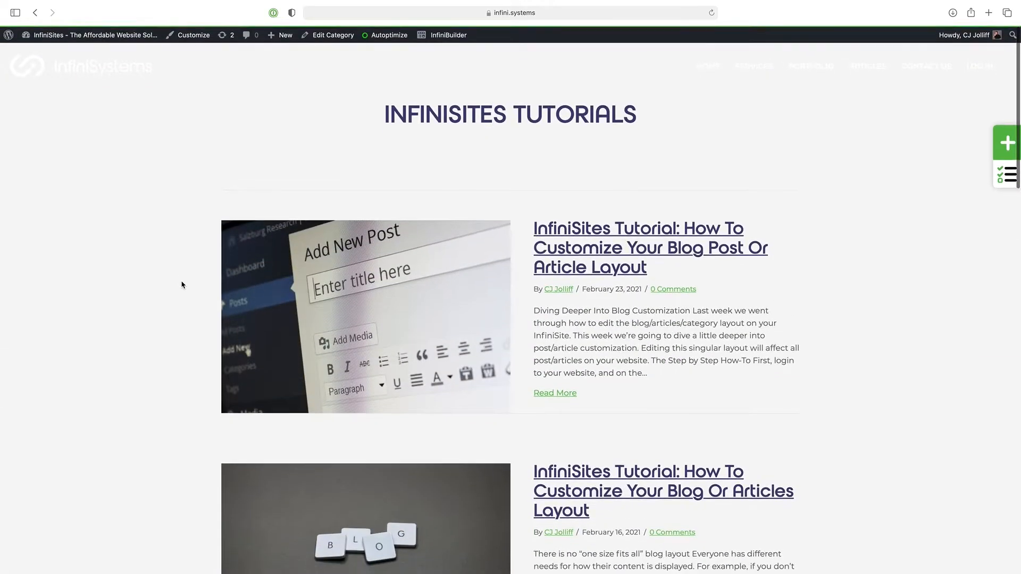
# Return to Articles, open the Eventbrite alternative post and view its Case Studies category archive for comparison
pyautogui.click(35, 12)
pyautogui.scroll(-20, 287, 366)
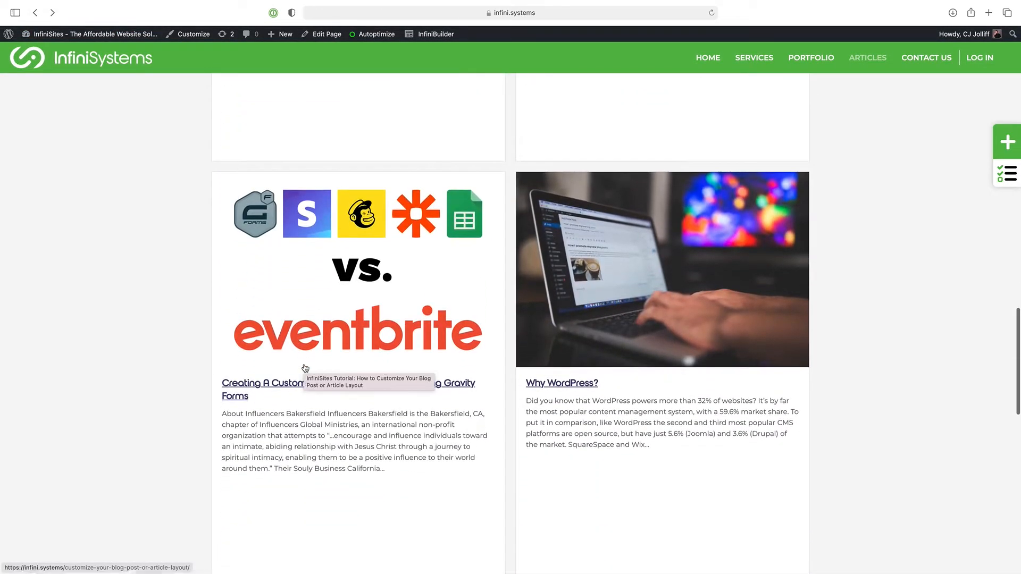
pyautogui.click(249, 387)
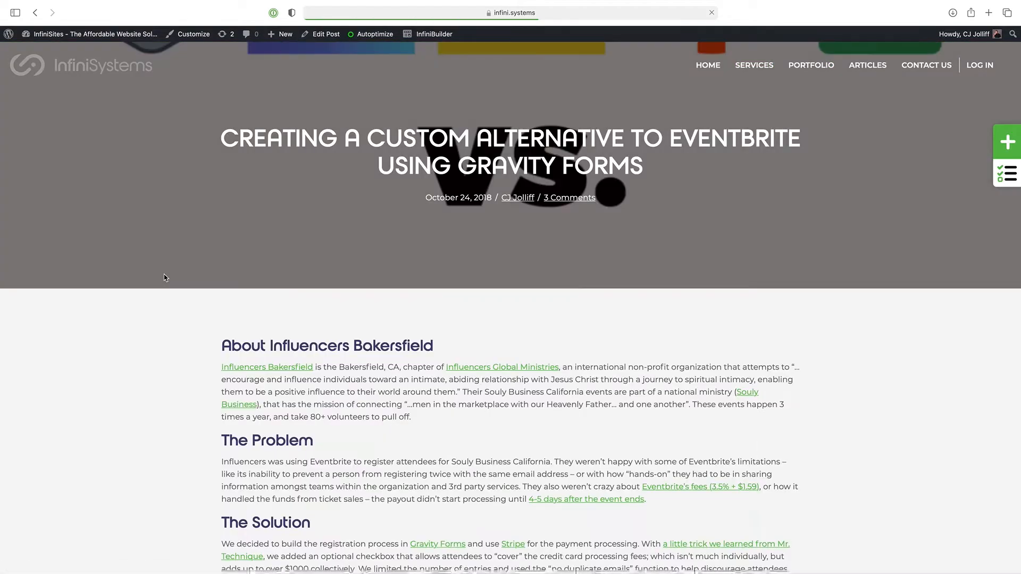
pyautogui.scroll(-15, 162, 297)
pyautogui.click(302, 259)
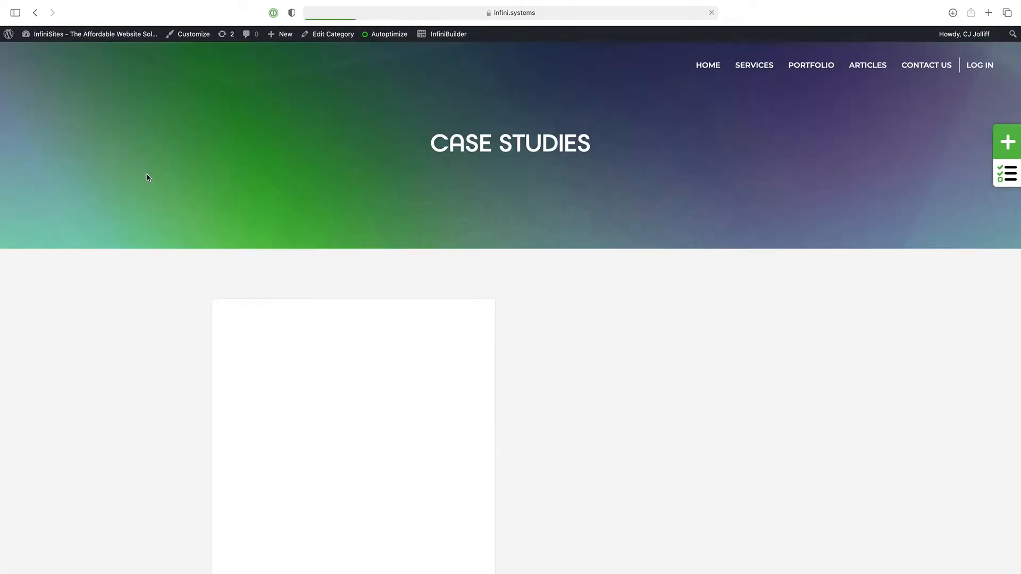
pyautogui.scroll(-1, 148, 393)
pyautogui.scroll(-3, 148, 393)
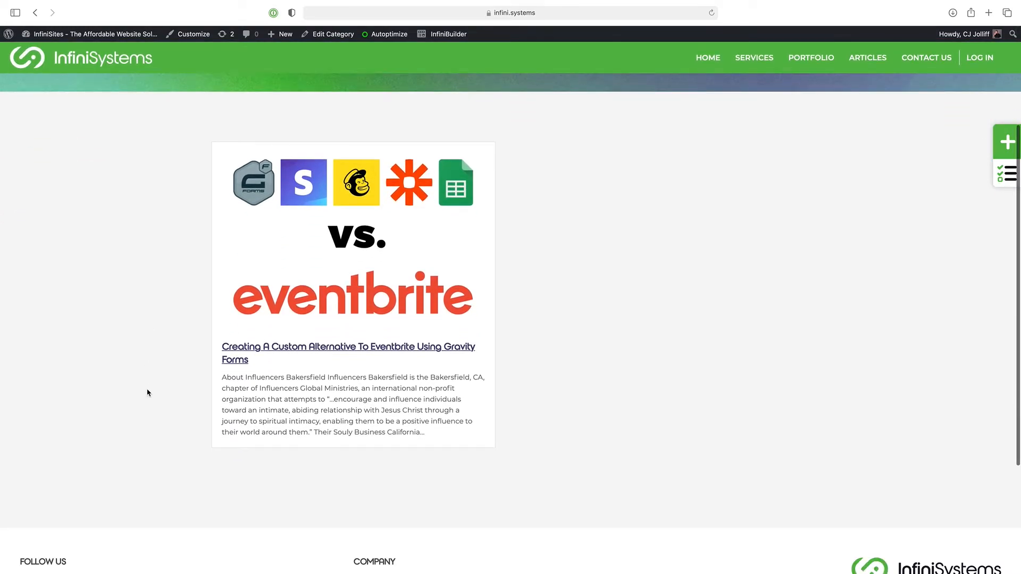
pyautogui.scroll(4, 148, 392)
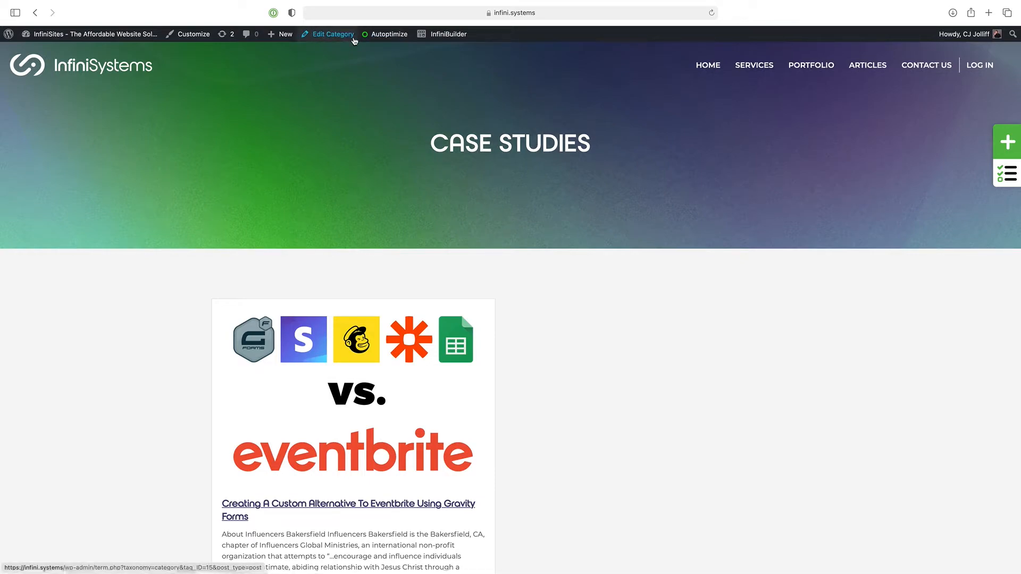
# Go back to the infinisites-tutorials category archive and open its archive layout in InfiniBuilder
pyautogui.click(452, 13)
pyautogui.write('https://infini.systems/category/infinisites-tutorials')
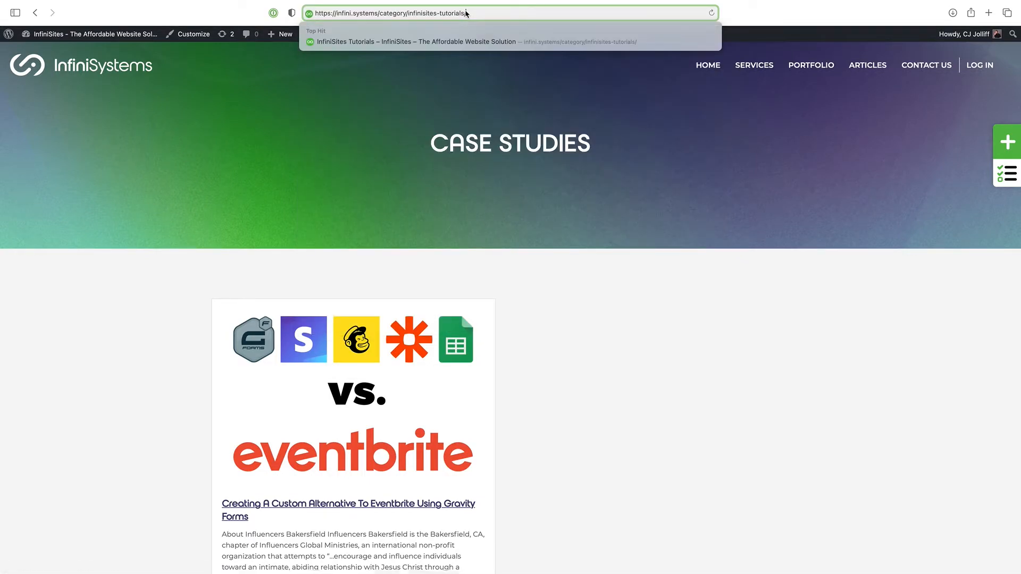
pyautogui.press('Return')
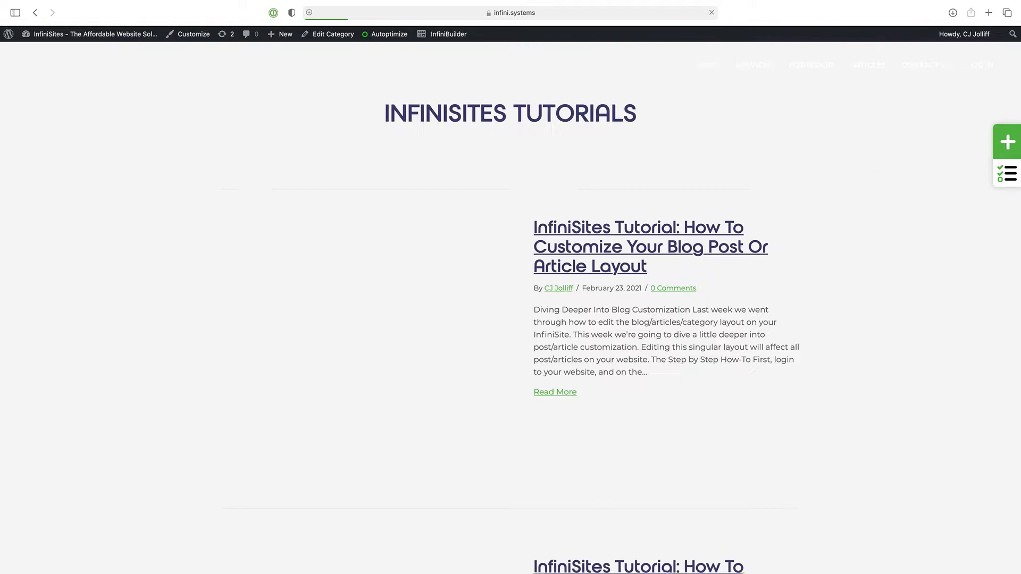
pyautogui.moveTo(442, 37)
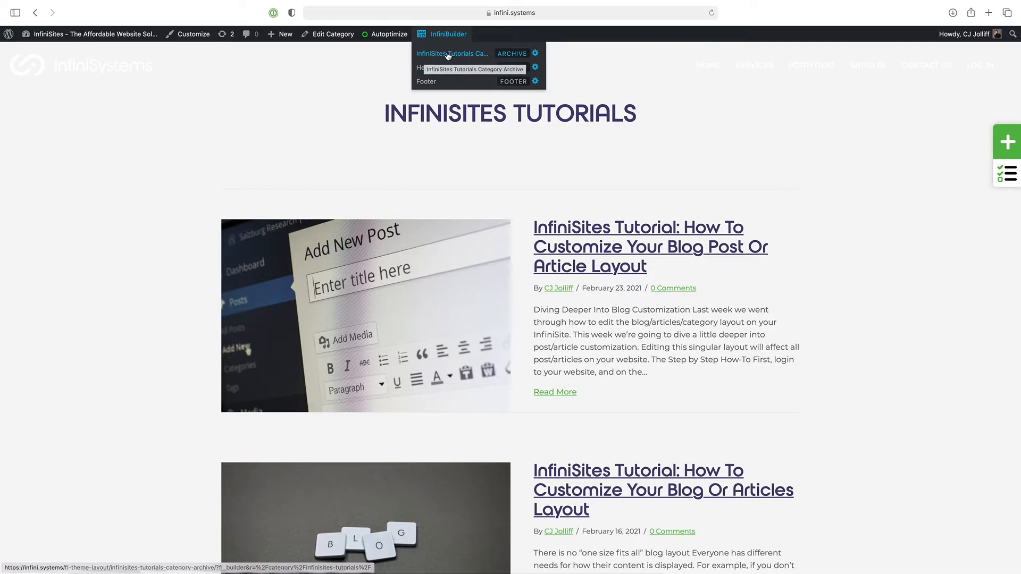
pyautogui.click(477, 55)
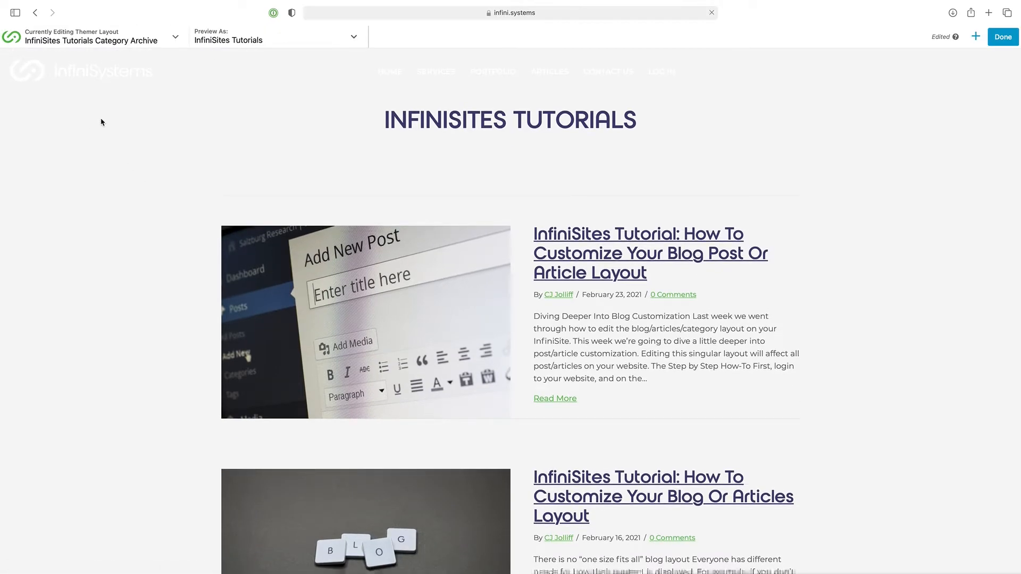
# Insert the saved Page Header row between the InfiniSites Tutorials title and the post list
pyautogui.click(978, 36)
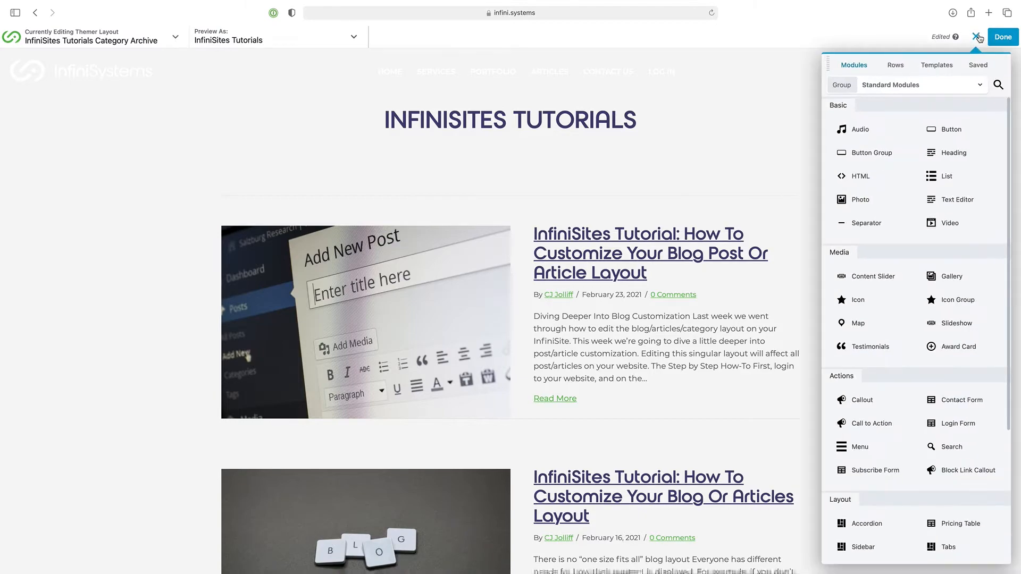
pyautogui.click(975, 66)
pyautogui.scroll(-5, 919, 138)
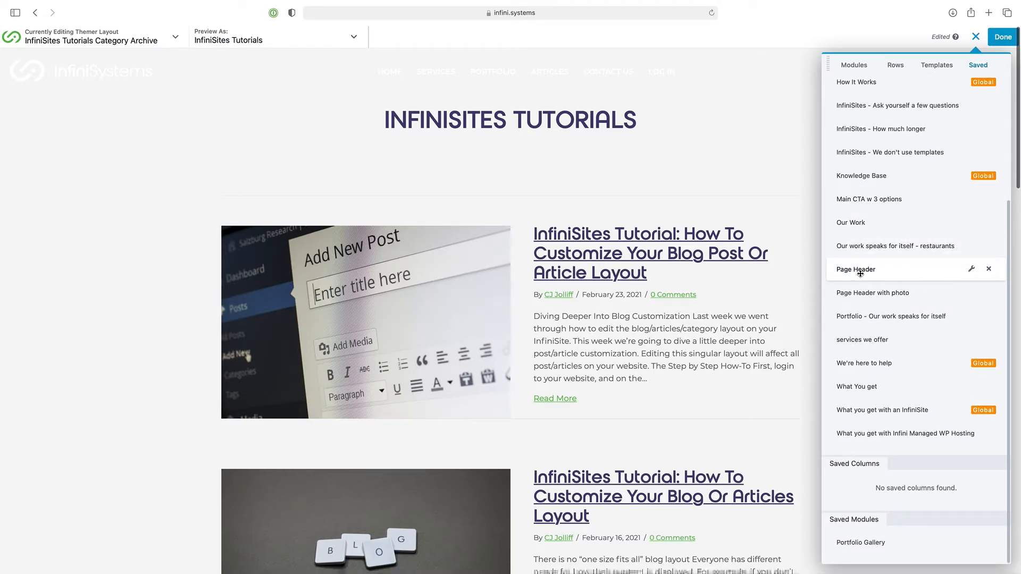
pyautogui.moveTo(863, 272); pyautogui.dragTo(314, 273)
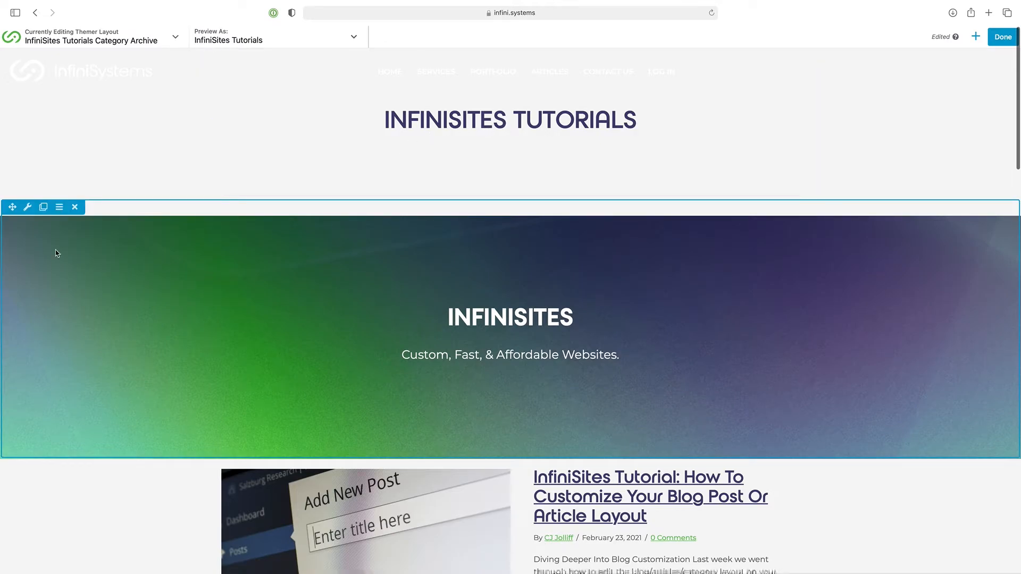
# Try the saved Page Header with photo row above the gradient header, and delete it from the layout
pyautogui.click(976, 36)
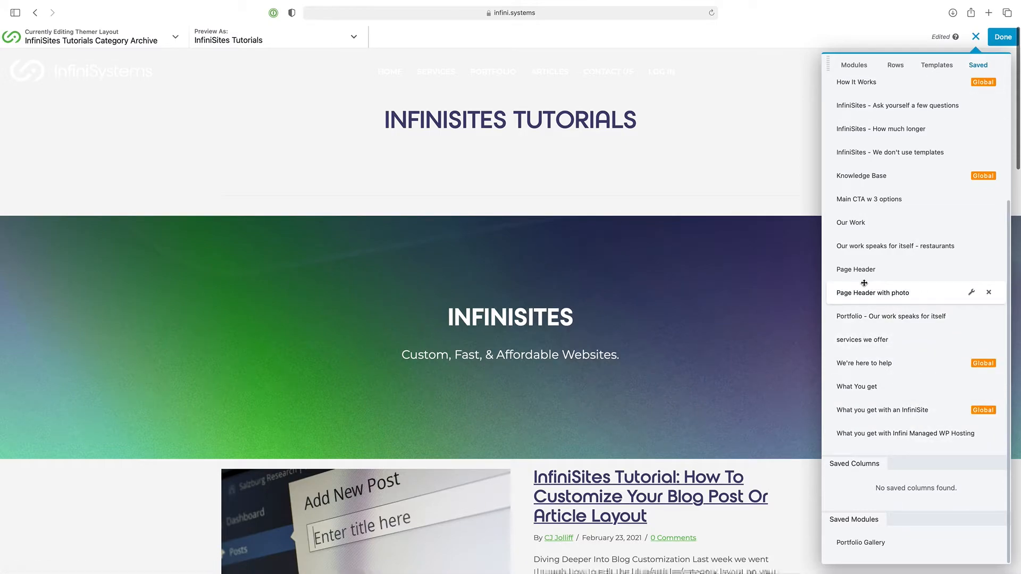
pyautogui.moveTo(865, 292); pyautogui.dragTo(424, 276)
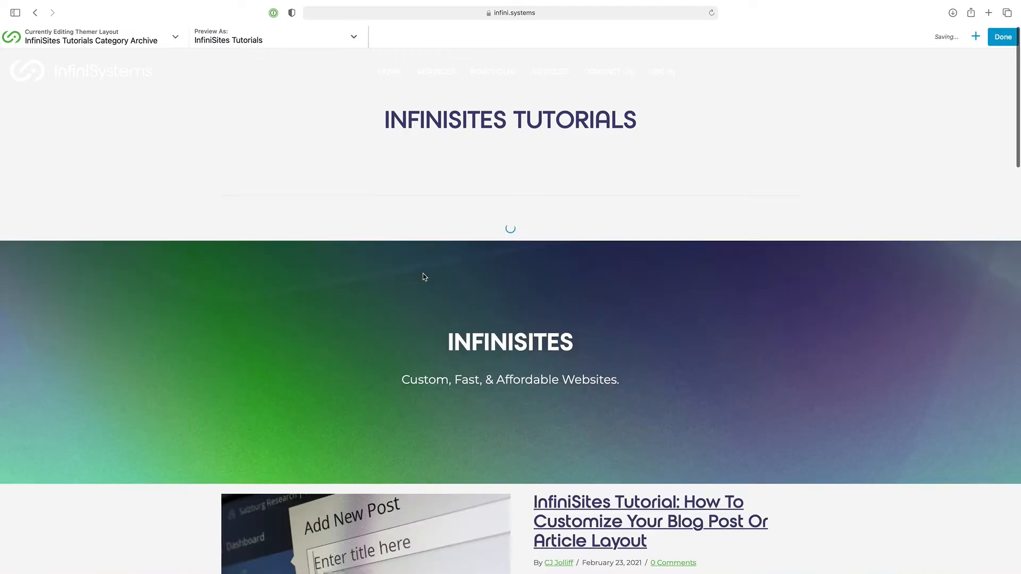
pyautogui.scroll(-6, 423, 273)
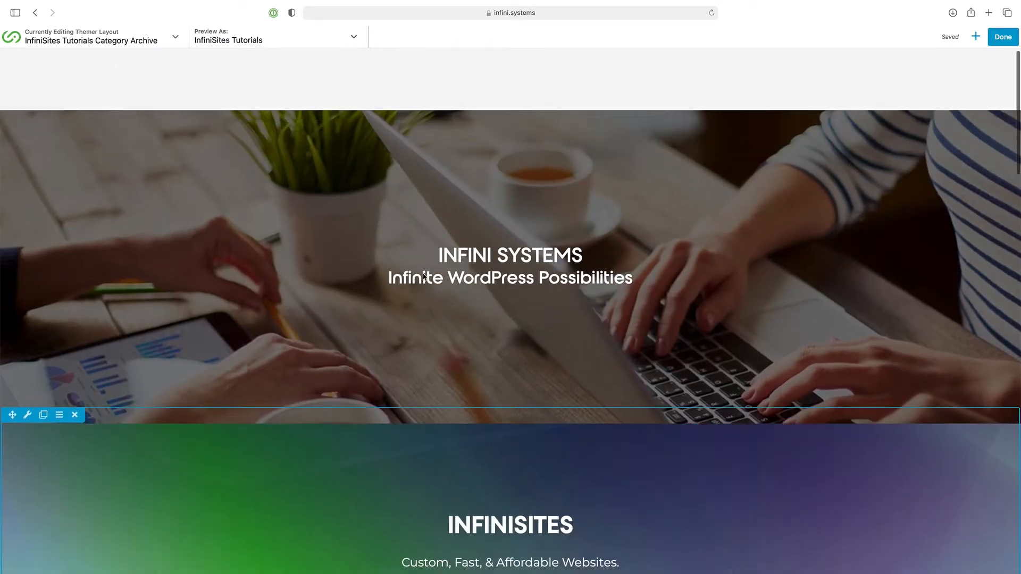
pyautogui.scroll(6, 284, 133)
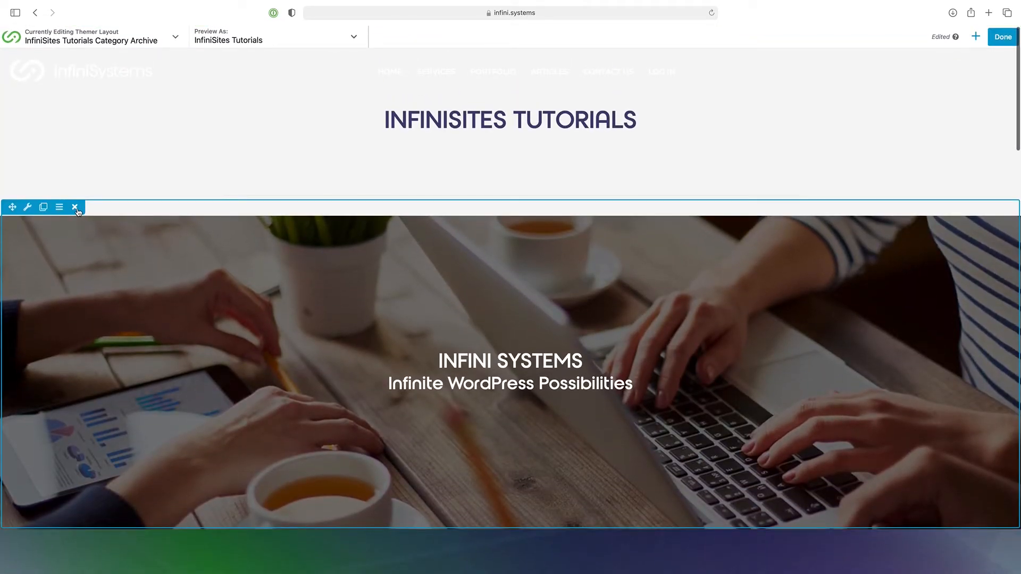
pyautogui.click(76, 208)
pyautogui.click(602, 302)
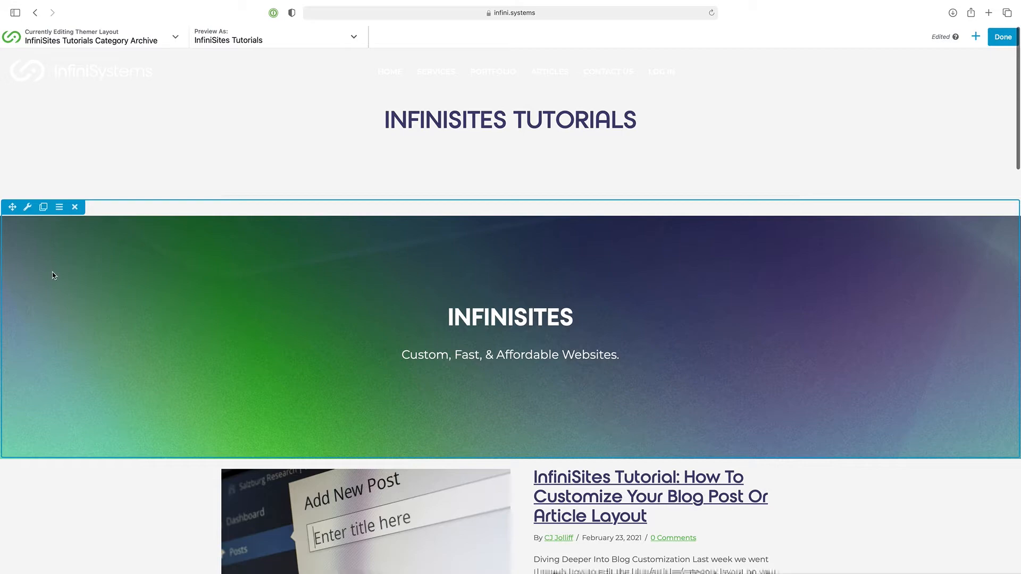
# Delete the "Custom, Fast, & Affordable Websites." text and the "InfiniSites" heading from the gradient page header row
pyautogui.moveTo(338, 130)
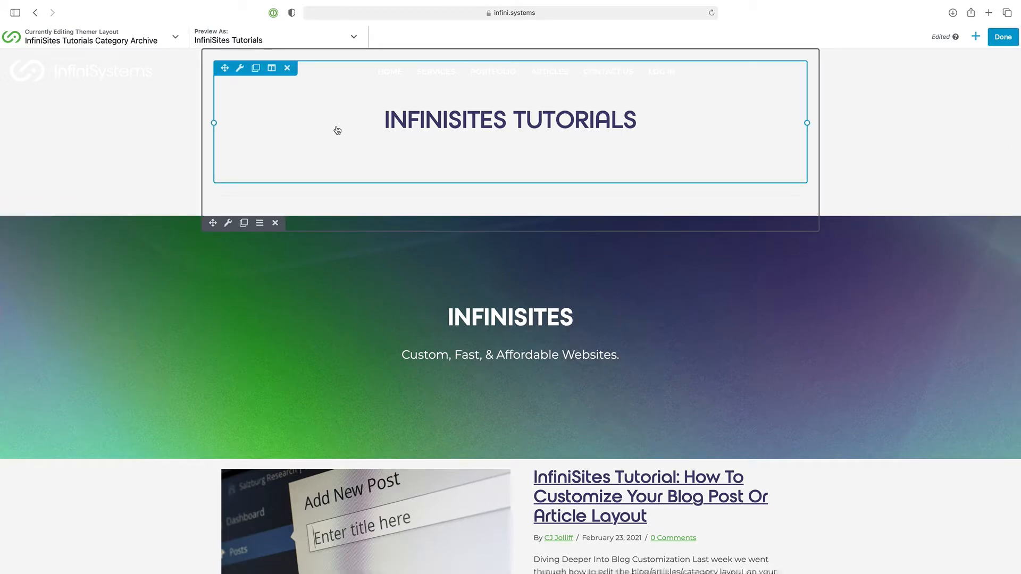
pyautogui.moveTo(425, 357)
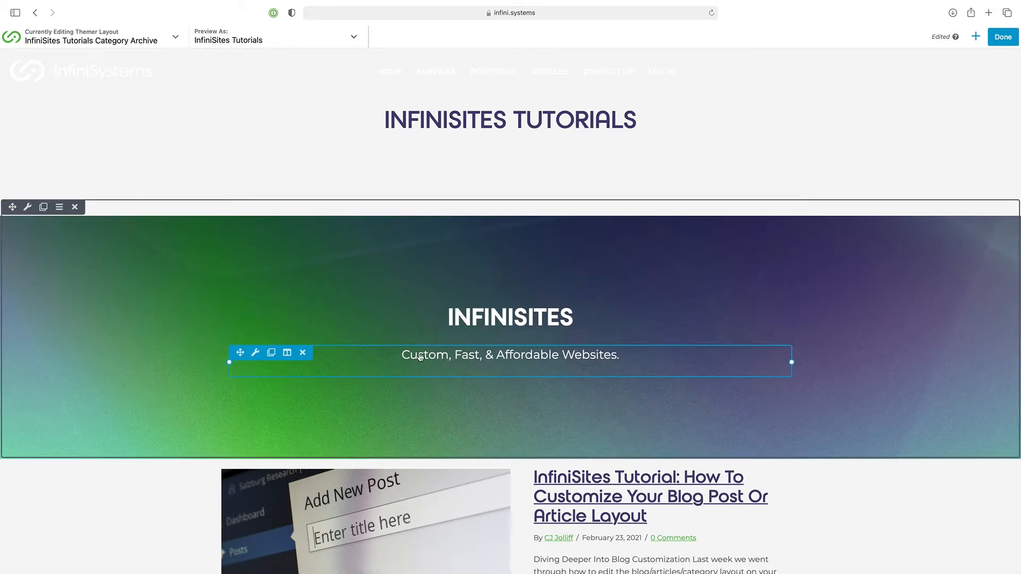
pyautogui.click(302, 355)
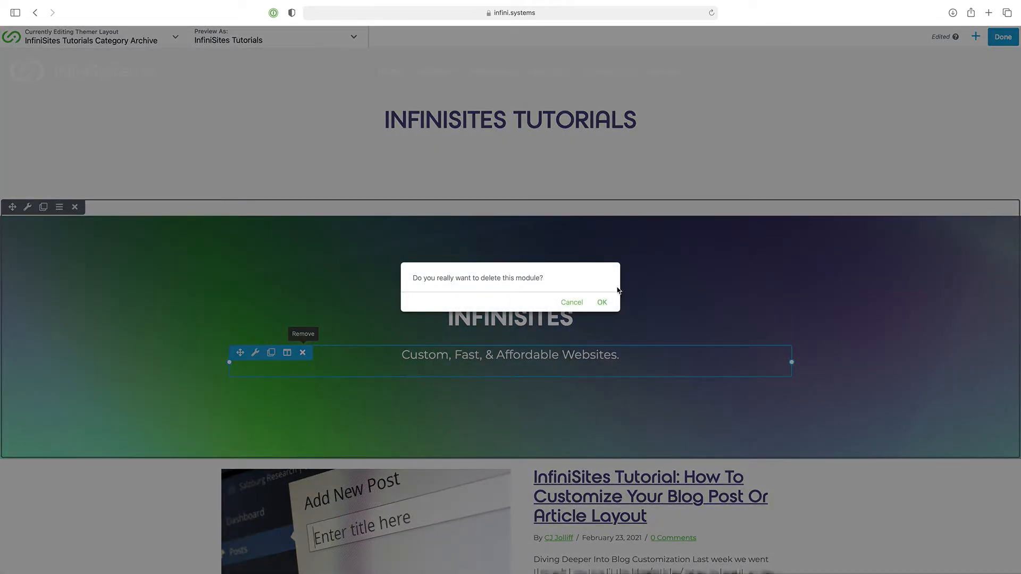
pyautogui.click(602, 302)
pyautogui.click(304, 306)
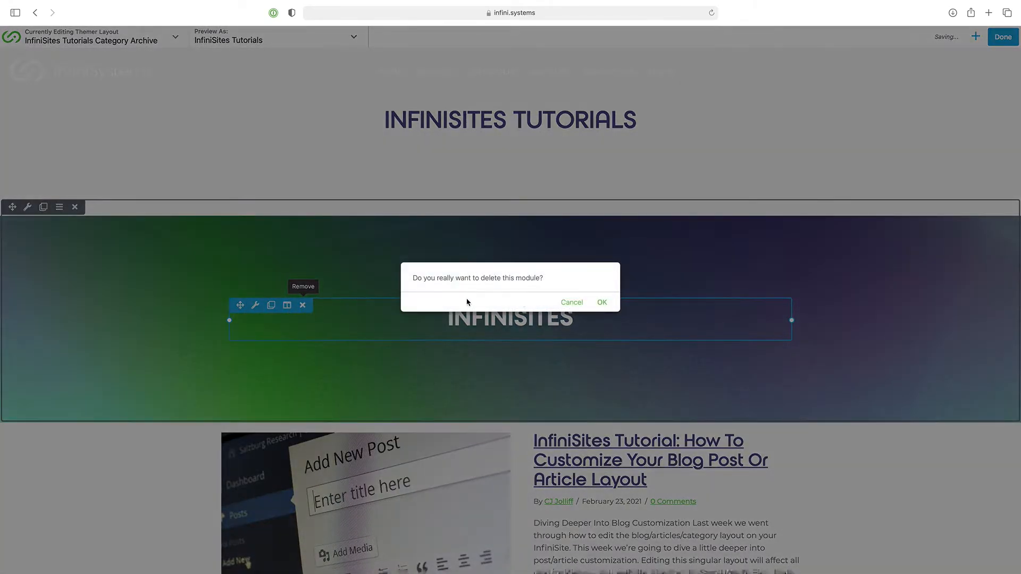
pyautogui.click(603, 305)
# Move the InfiniSites Tutorials archive title heading into the empty column of the gradient page header row
pyautogui.moveTo(410, 126)
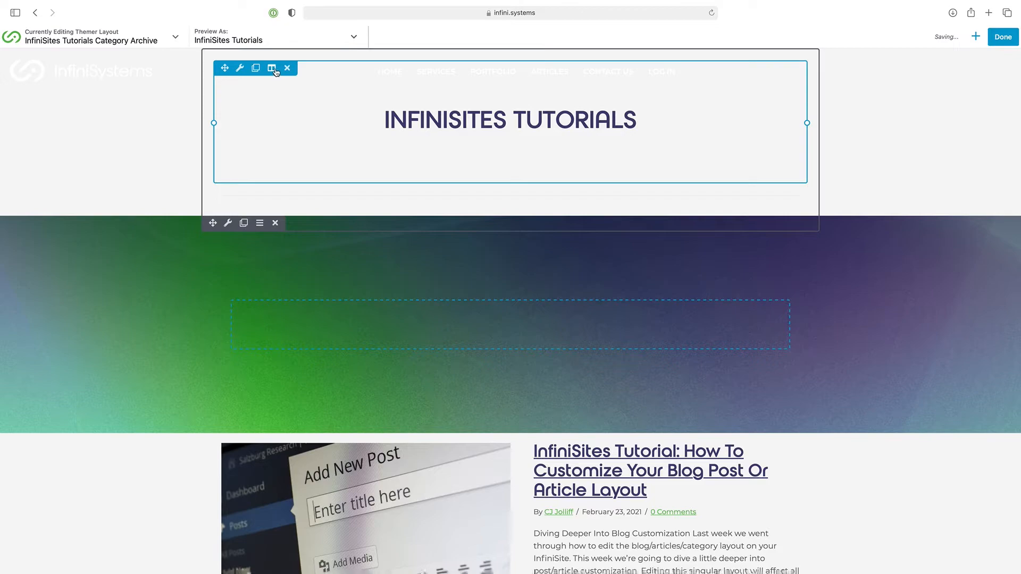
pyautogui.click(240, 70)
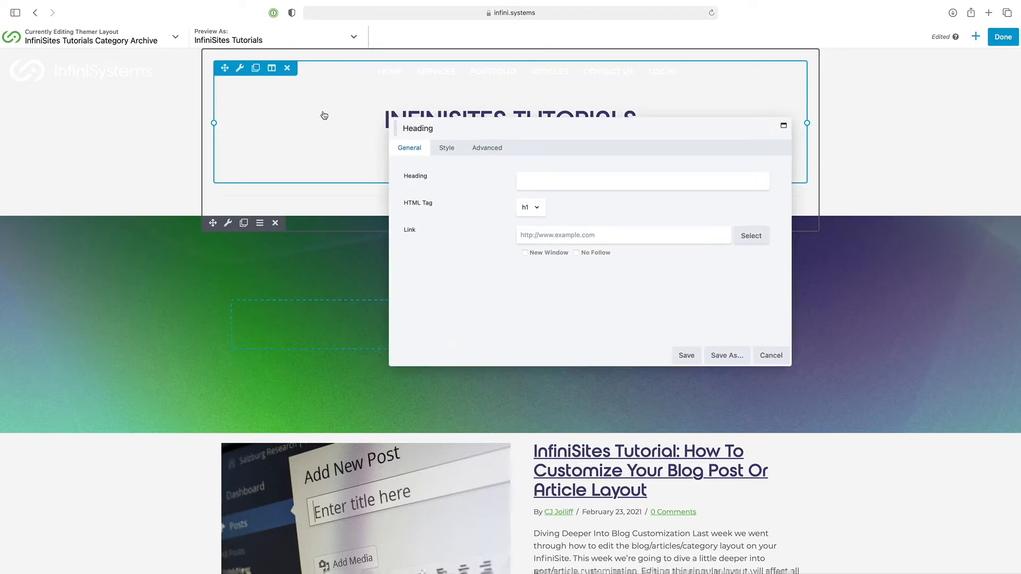
pyautogui.click(771, 354)
pyautogui.moveTo(222, 68)
pyautogui.moveTo(221, 68); pyautogui.dragTo(313, 301)
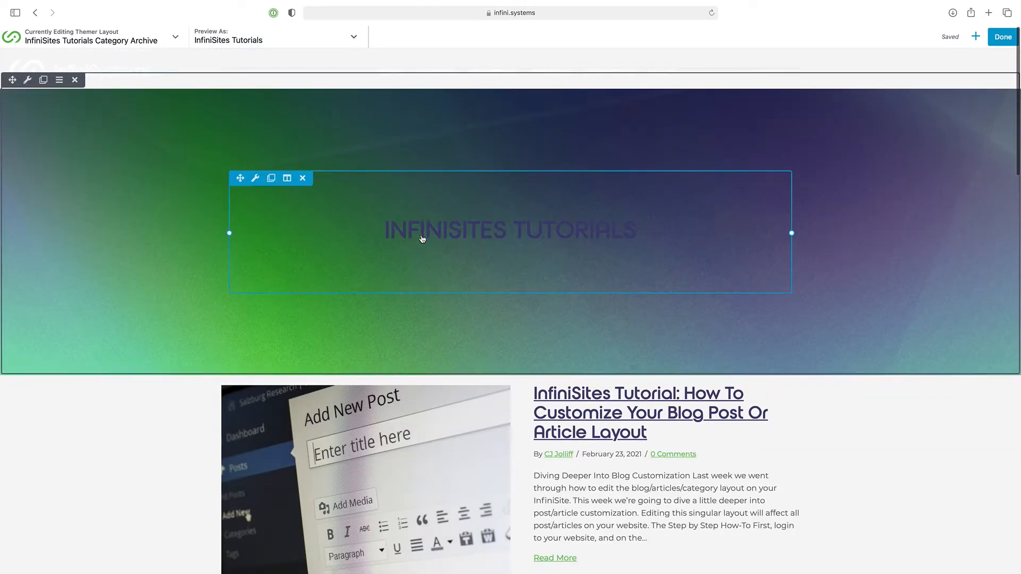
# Set the archive title heading's text color to white using the color presets, and save the heading
pyautogui.click(254, 177)
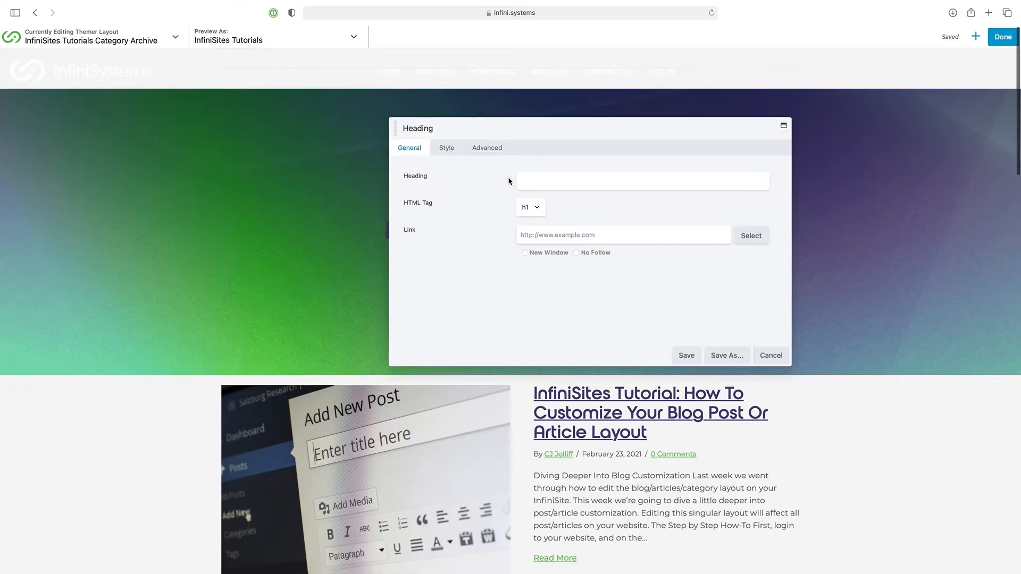
pyautogui.click(447, 149)
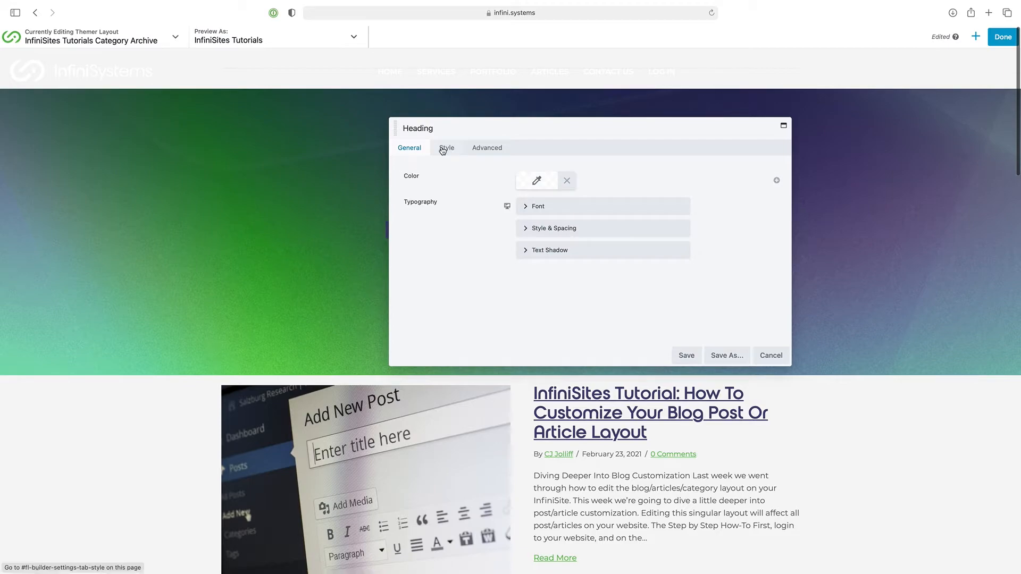
pyautogui.click(537, 181)
pyautogui.click(590, 330)
pyautogui.scroll(-1, 567, 298)
pyautogui.click(554, 257)
pyautogui.click(686, 355)
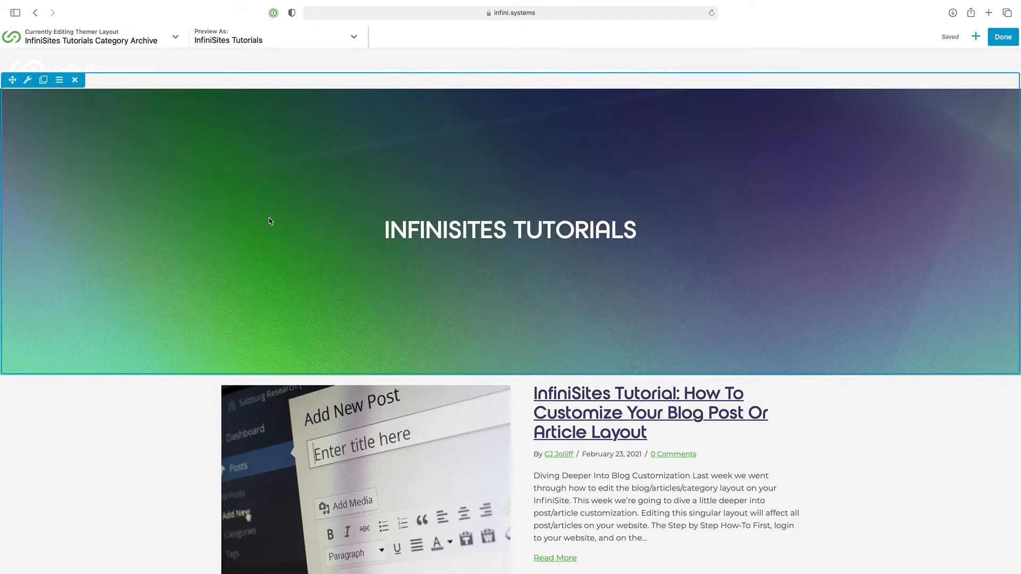
# Review the field connections available for the archive title heading's text, and close its settings without changes
pyautogui.click(415, 235)
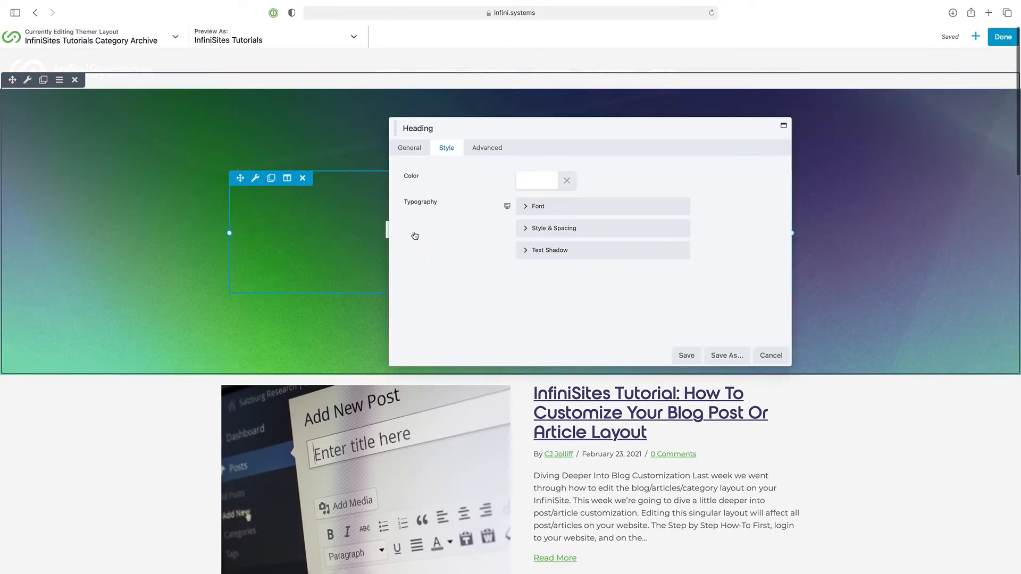
pyautogui.click(419, 154)
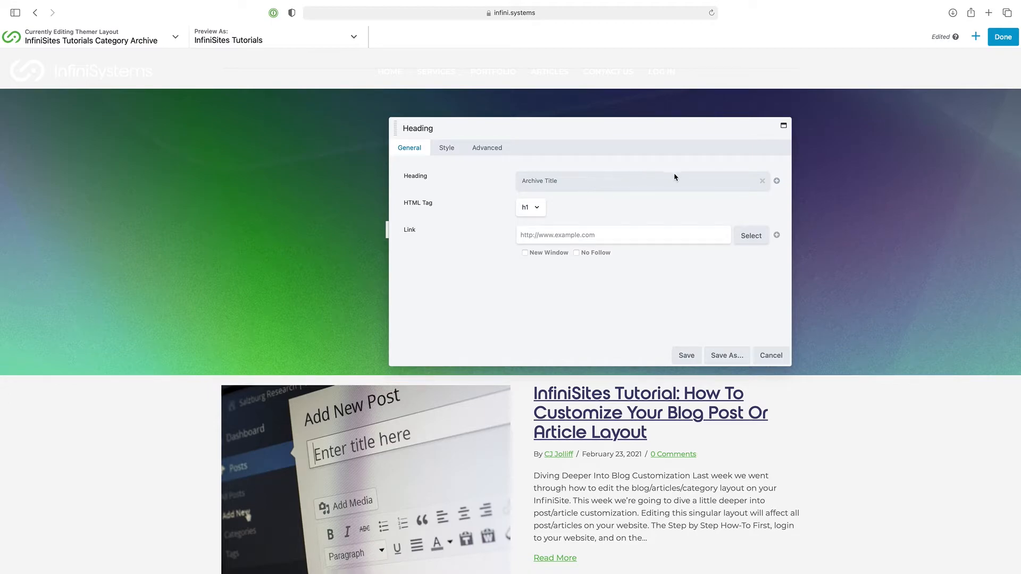
pyautogui.click(777, 181)
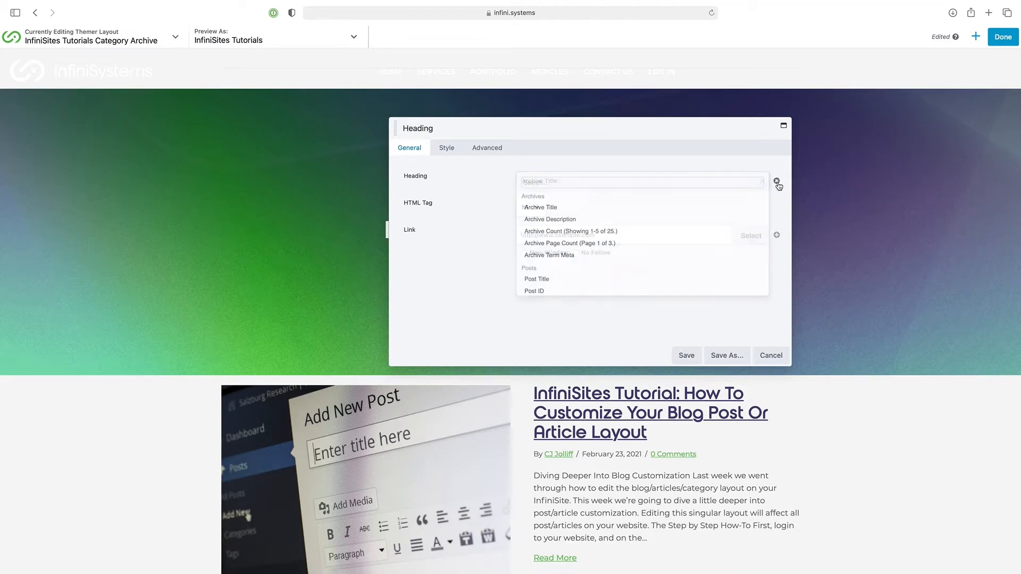
pyautogui.scroll(-1, 544, 271)
pyautogui.scroll(-6, 543, 271)
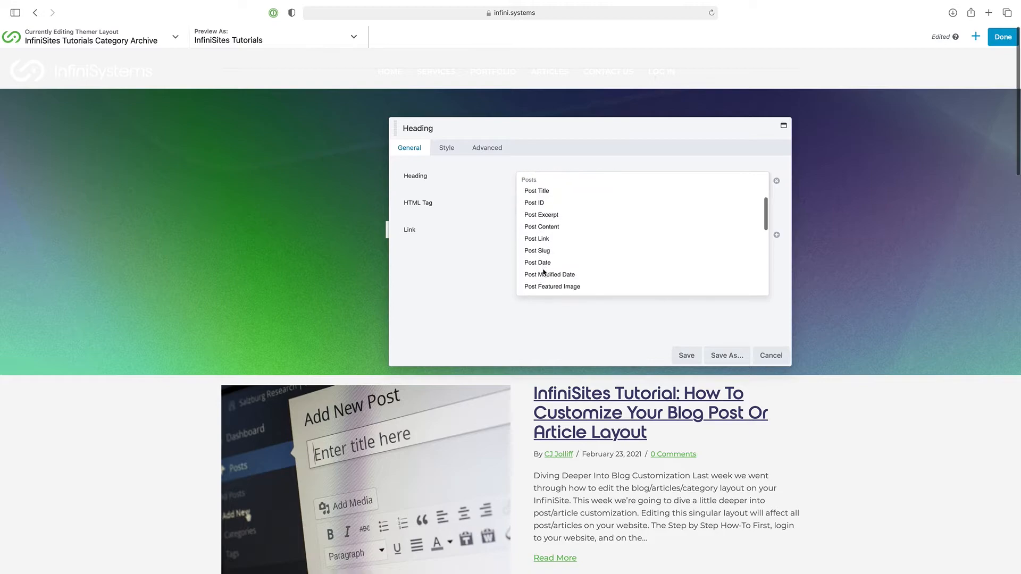
pyautogui.scroll(7, 543, 273)
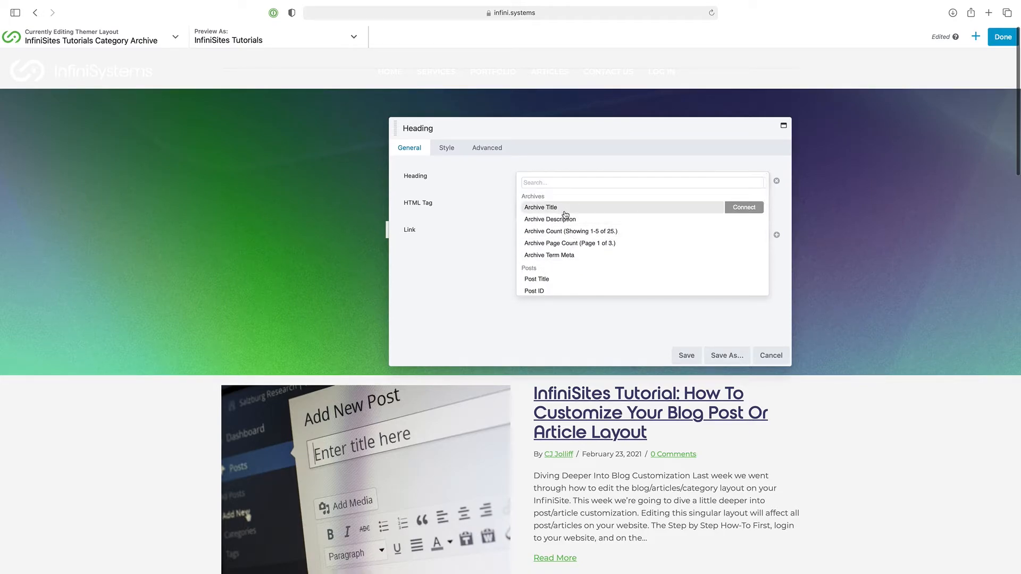
pyautogui.click(492, 320)
pyautogui.click(772, 353)
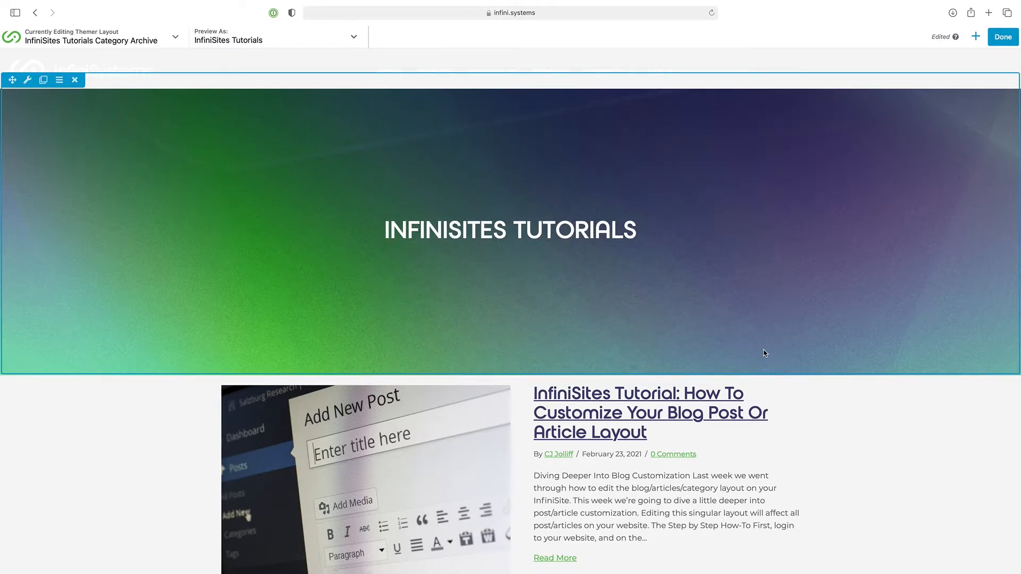
# Set the post list row's width to Full Width and save the row settings
pyautogui.scroll(-5, 200, 367)
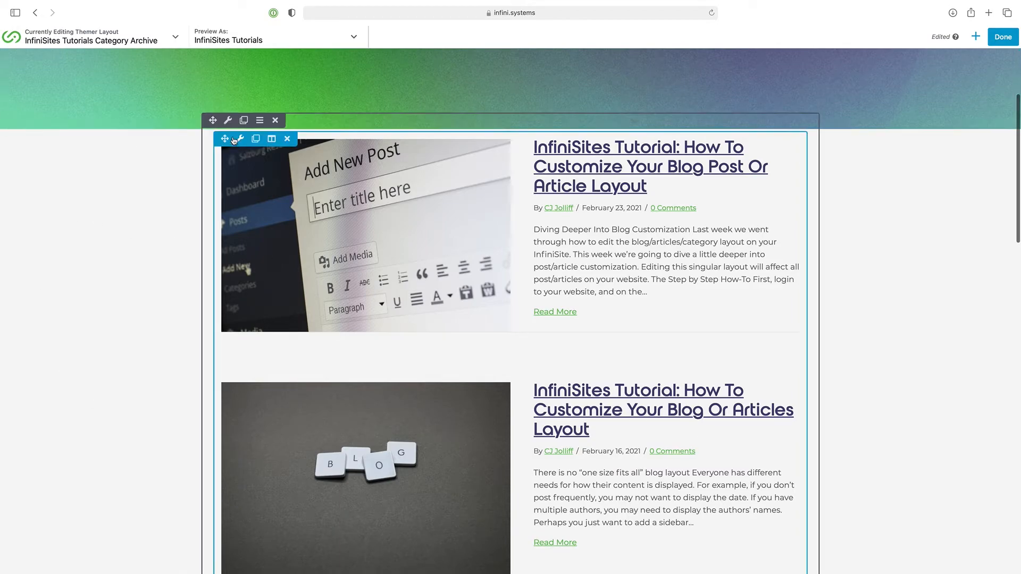
pyautogui.click(227, 118)
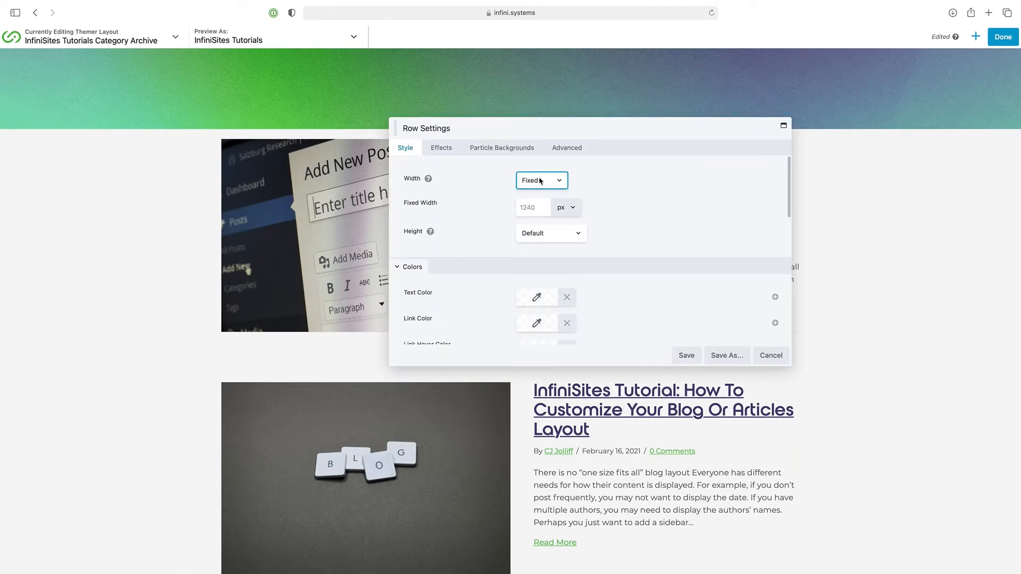
pyautogui.click(559, 181)
pyautogui.click(552, 190)
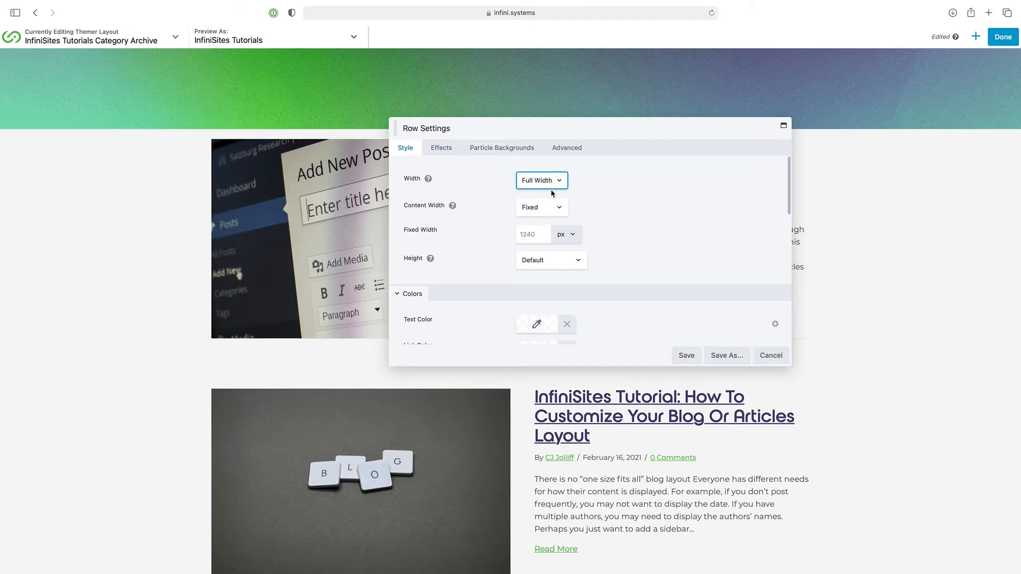
pyautogui.click(687, 356)
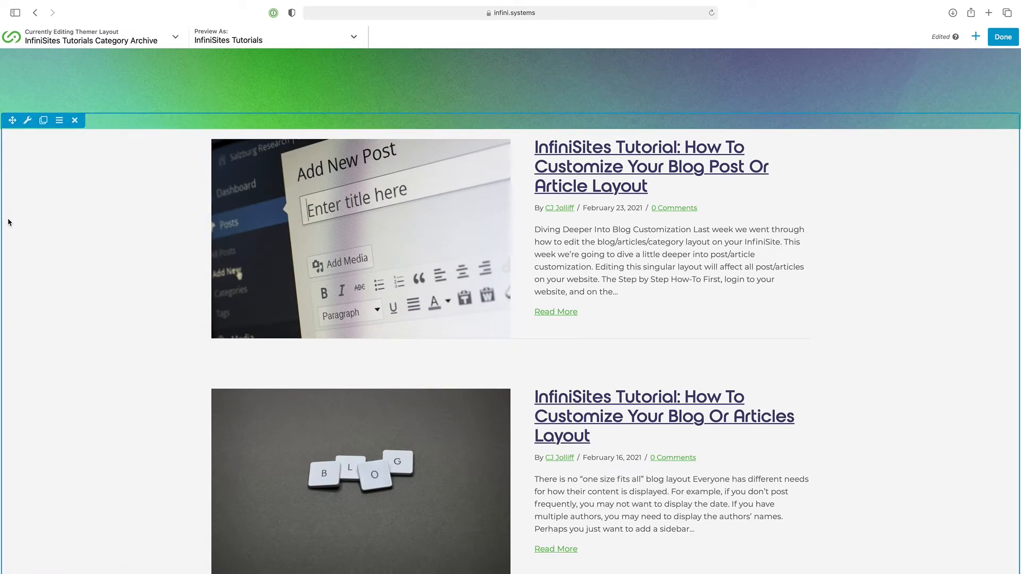
# Try a solid #c1b400 background color on the post list row
pyautogui.click(28, 121)
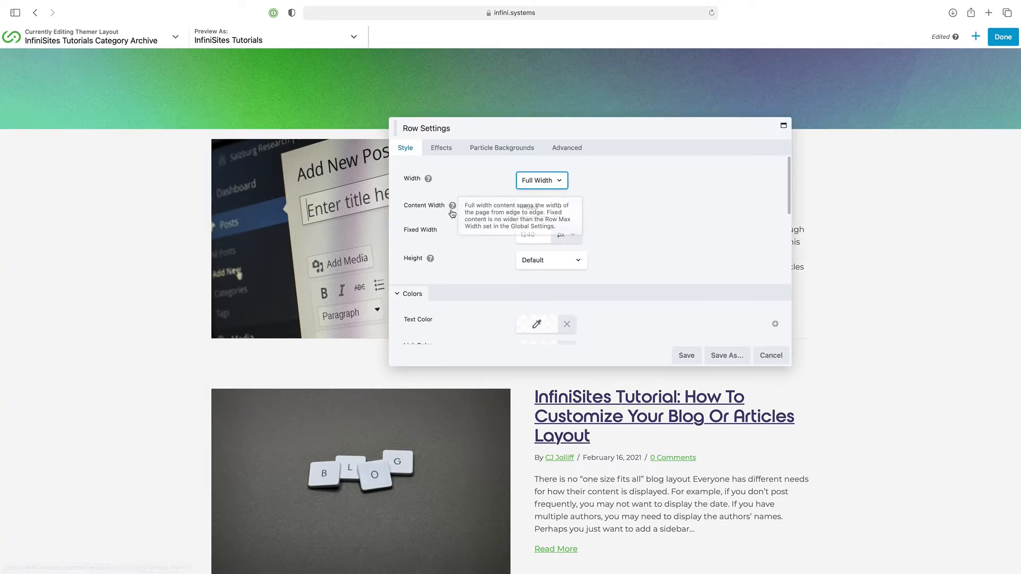
pyautogui.scroll(-15, 487, 284)
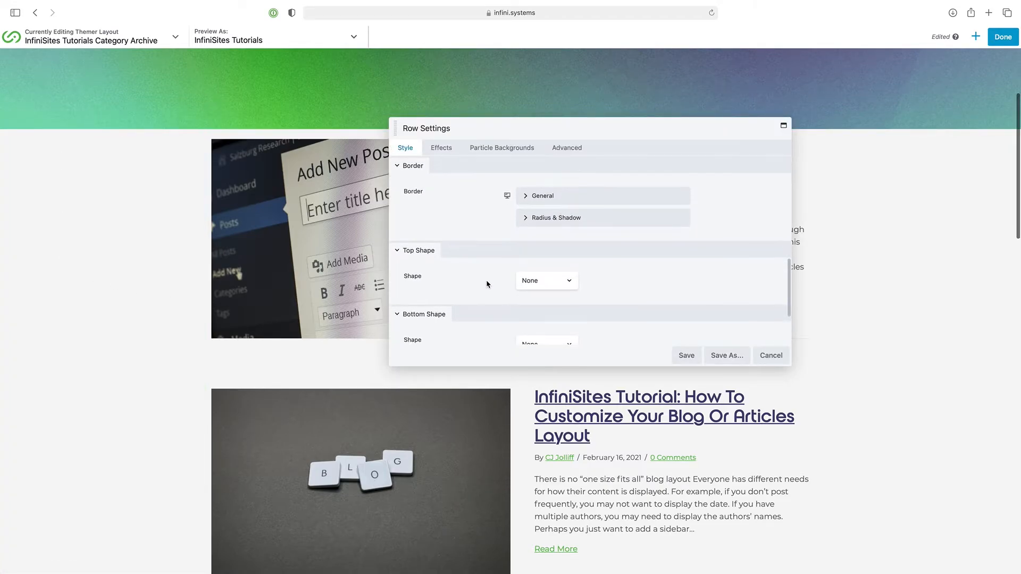
pyautogui.scroll(8, 486, 285)
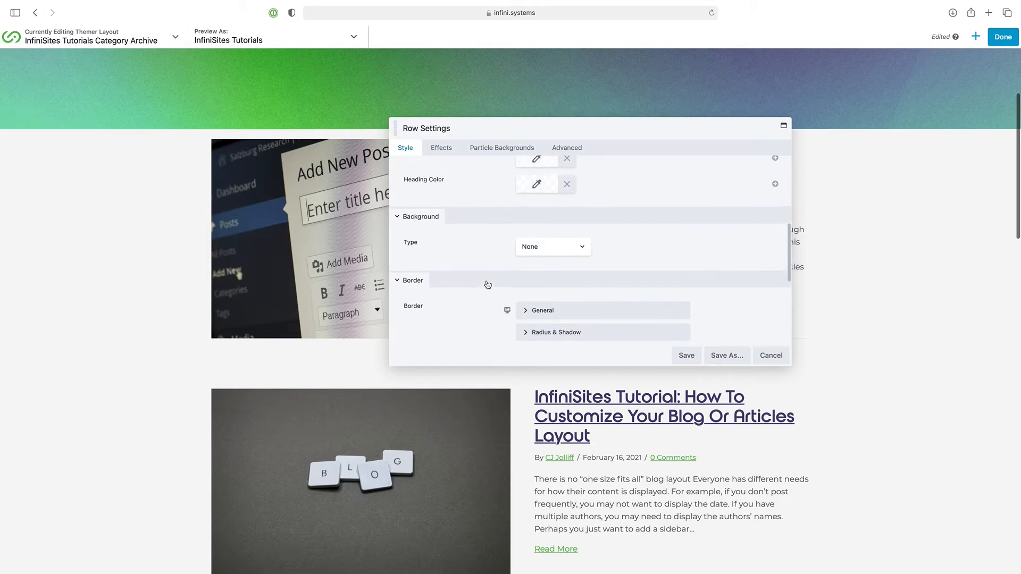
pyautogui.click(539, 260)
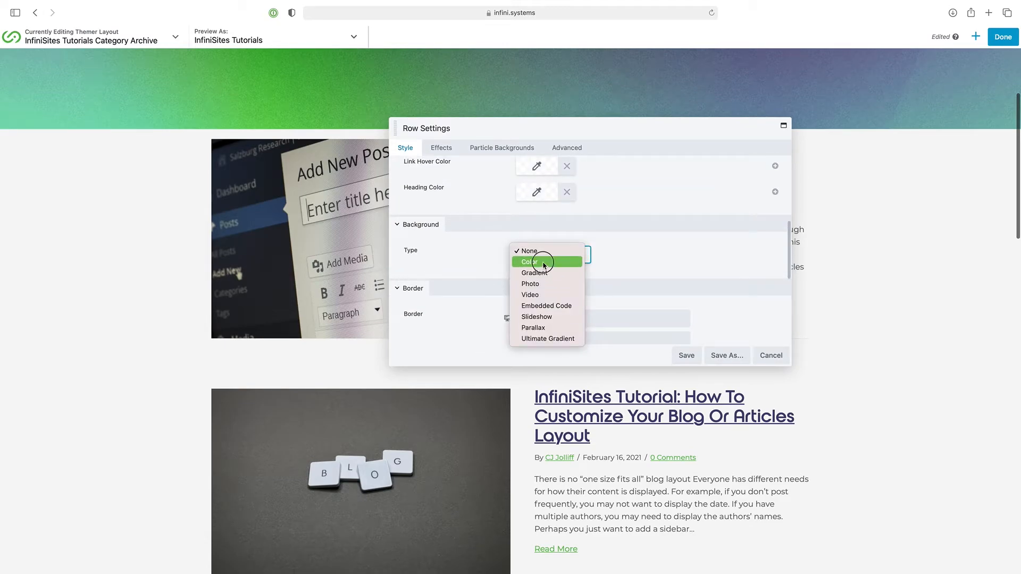
pyautogui.press('Escape')
pyautogui.click(543, 264)
pyautogui.click(541, 321)
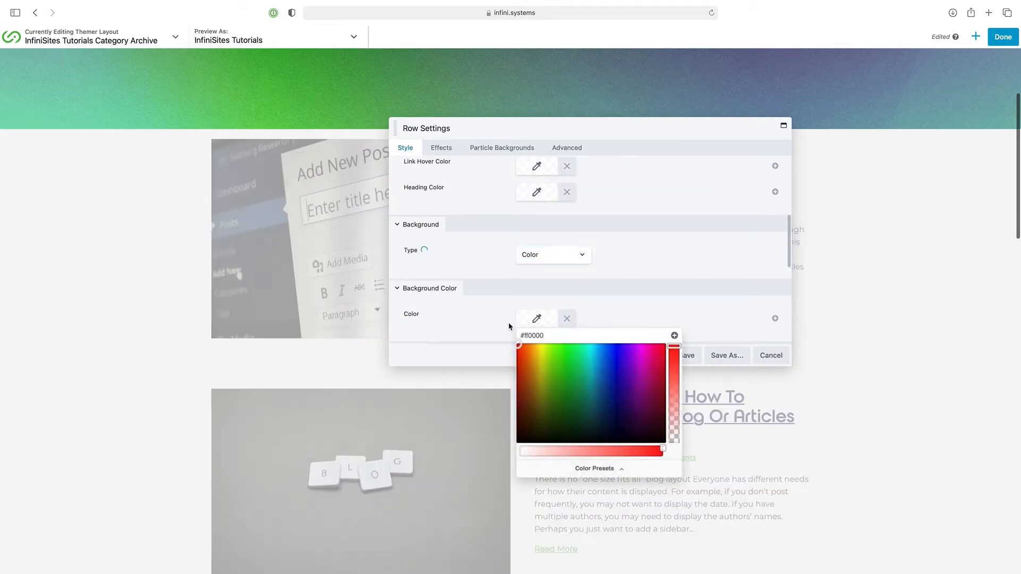
pyautogui.click(541, 367)
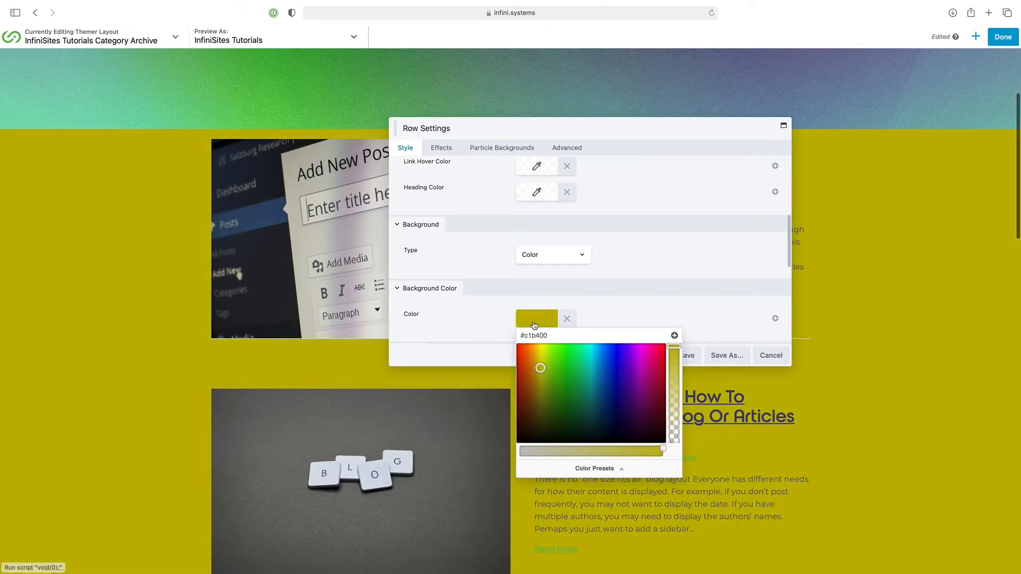
pyautogui.click(497, 307)
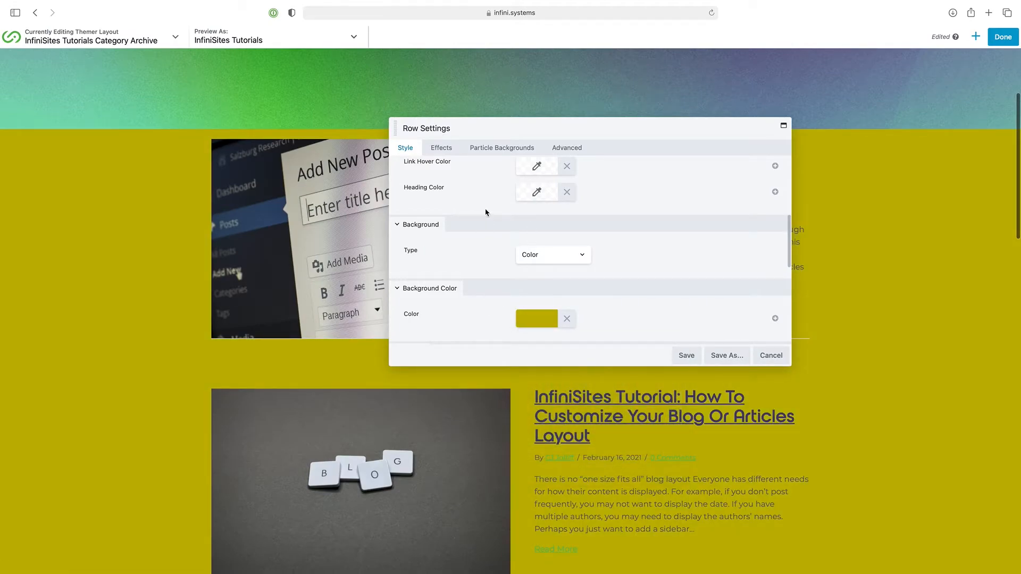
# Compare the post list row at Fixed and Full Width, ending on Full Width, and clear its background color
pyautogui.scroll(5, 485, 212)
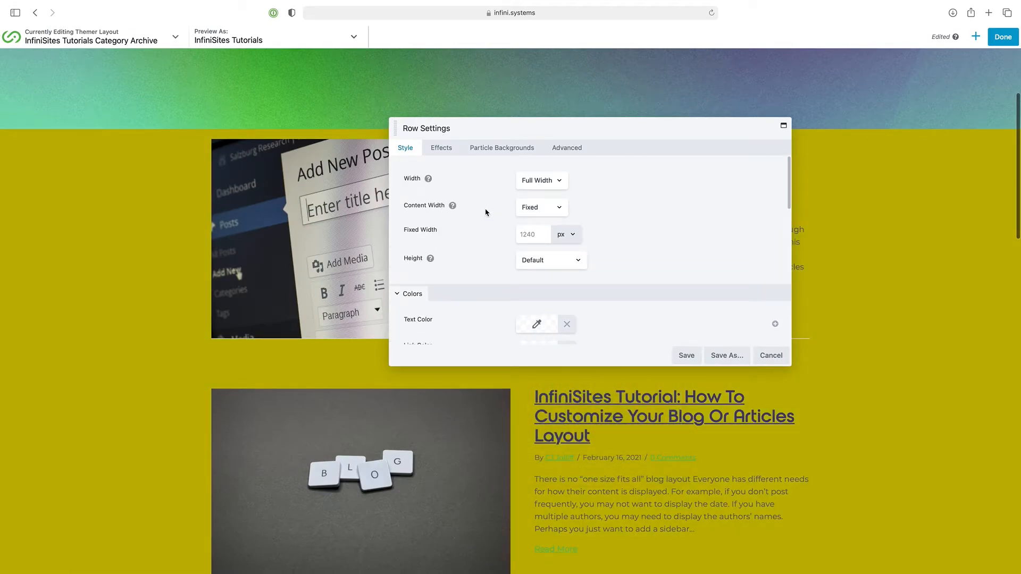
pyautogui.click(559, 183)
pyautogui.click(548, 168)
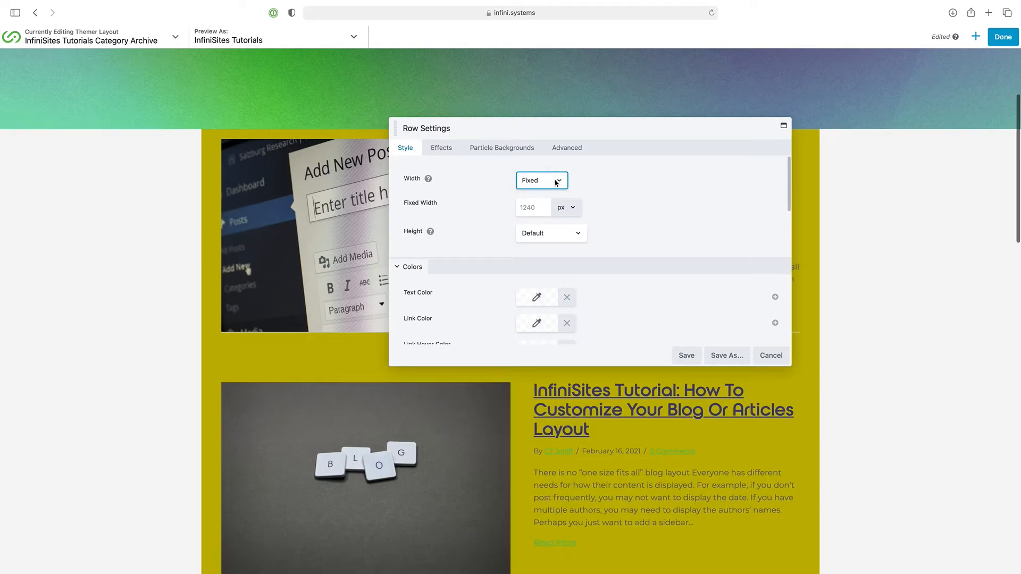
pyautogui.click(535, 209)
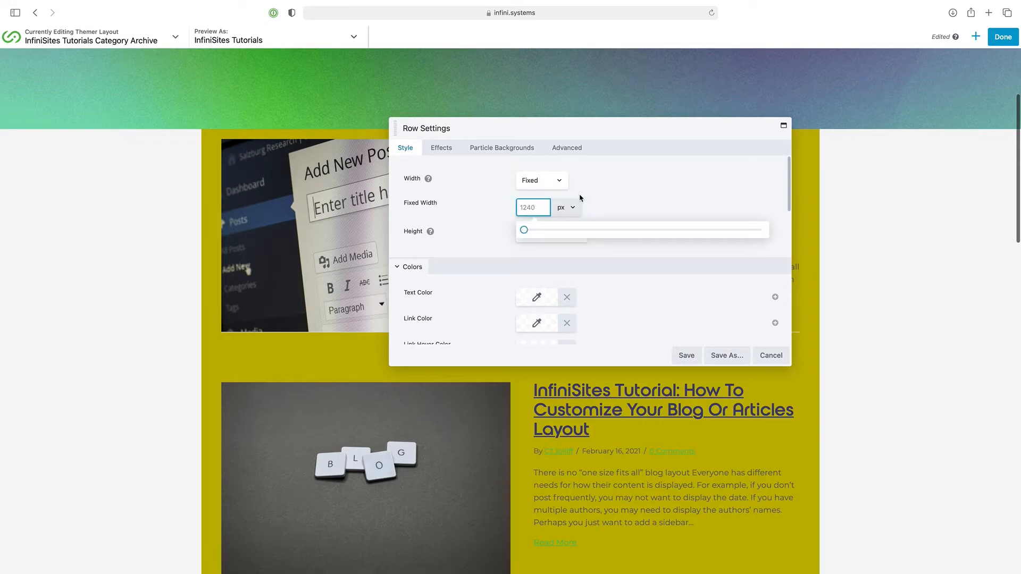
pyautogui.click(555, 182)
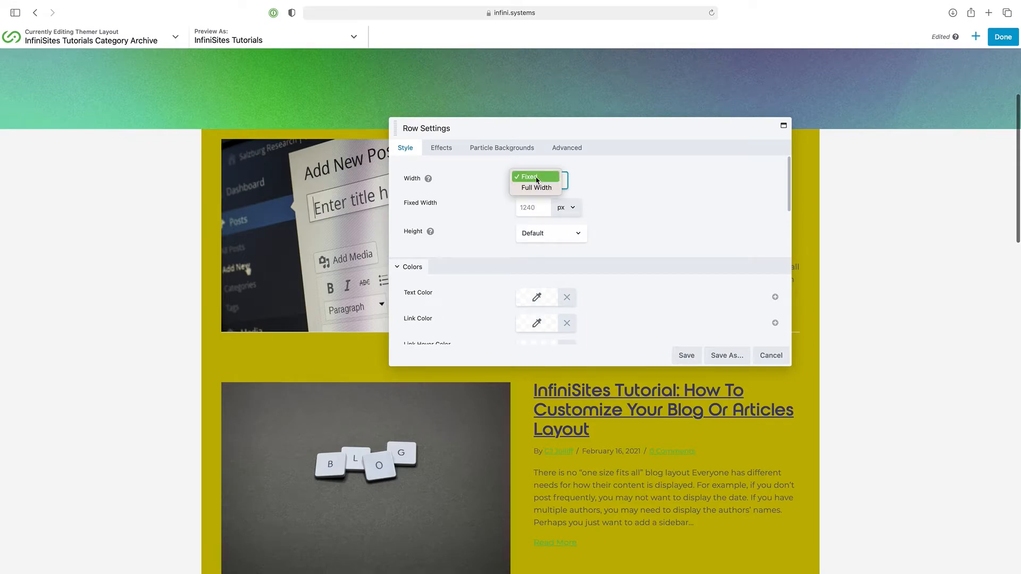
pyautogui.click(535, 188)
pyautogui.scroll(-6, 629, 231)
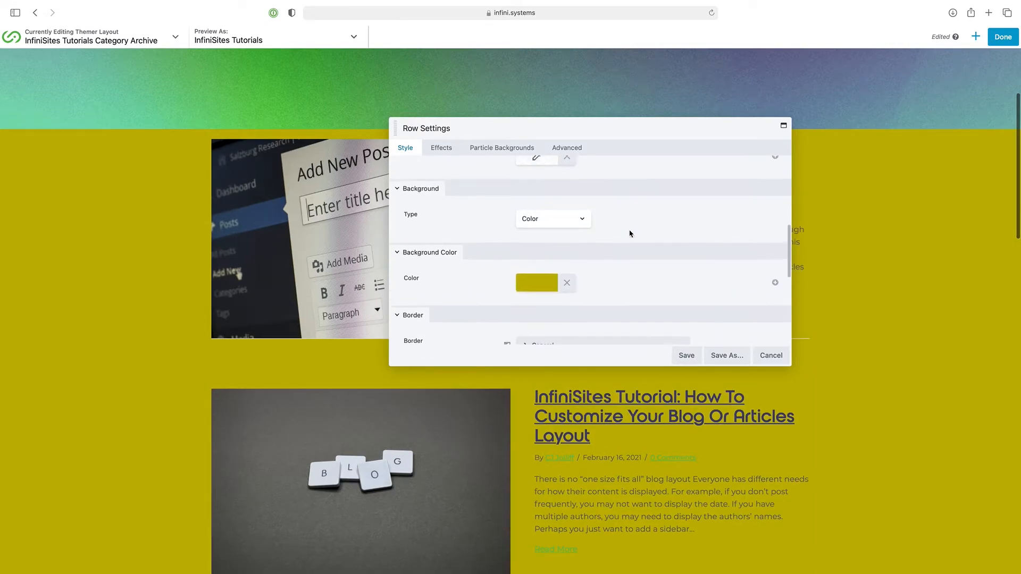
pyautogui.click(568, 273)
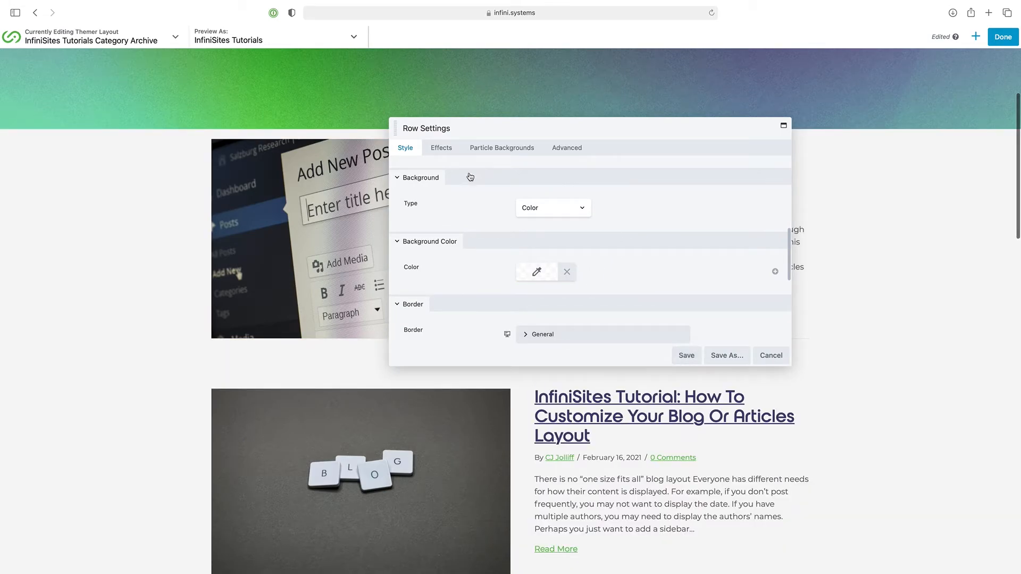
# Set the post list row's top and bottom padding to 100 px and save the row settings
pyautogui.click(567, 148)
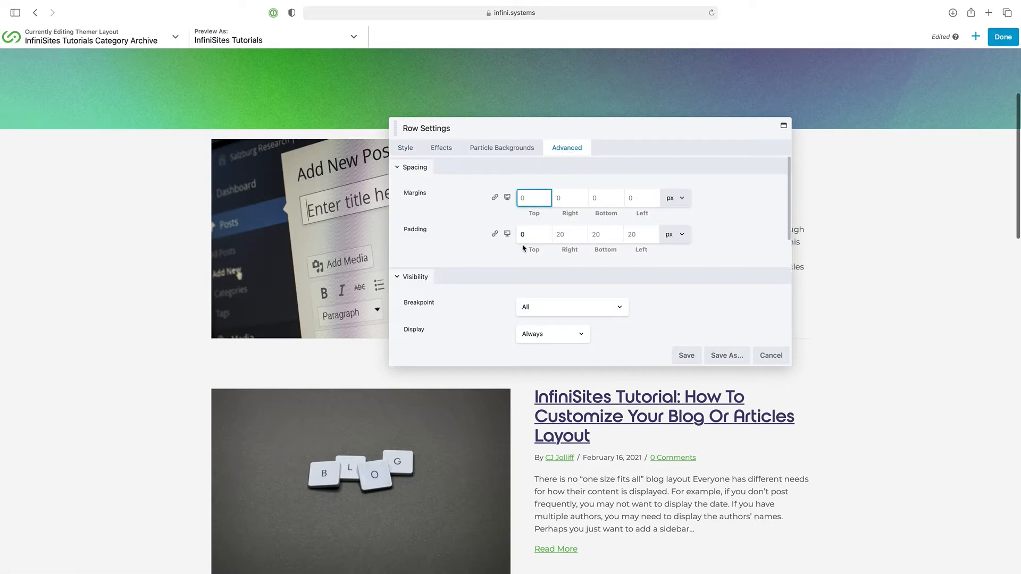
pyautogui.click(530, 237)
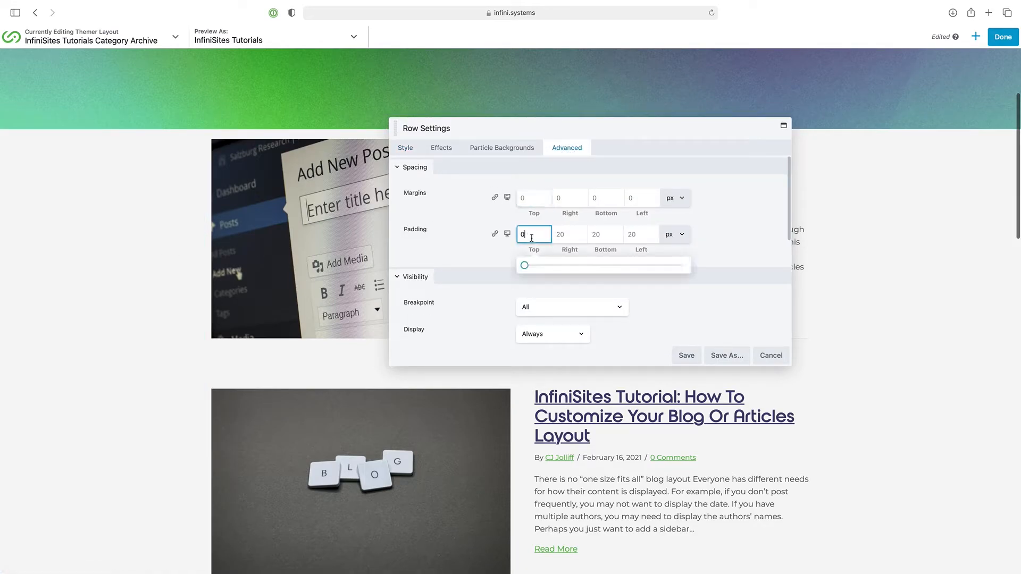
pyautogui.press('BackSpace')
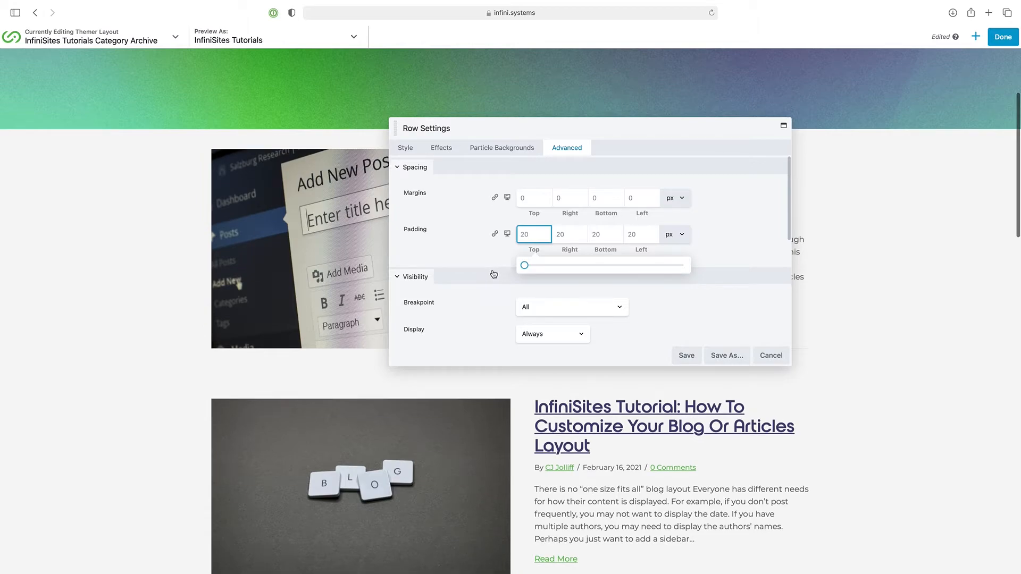
pyautogui.moveTo(525, 267); pyautogui.dragTo(730, 275)
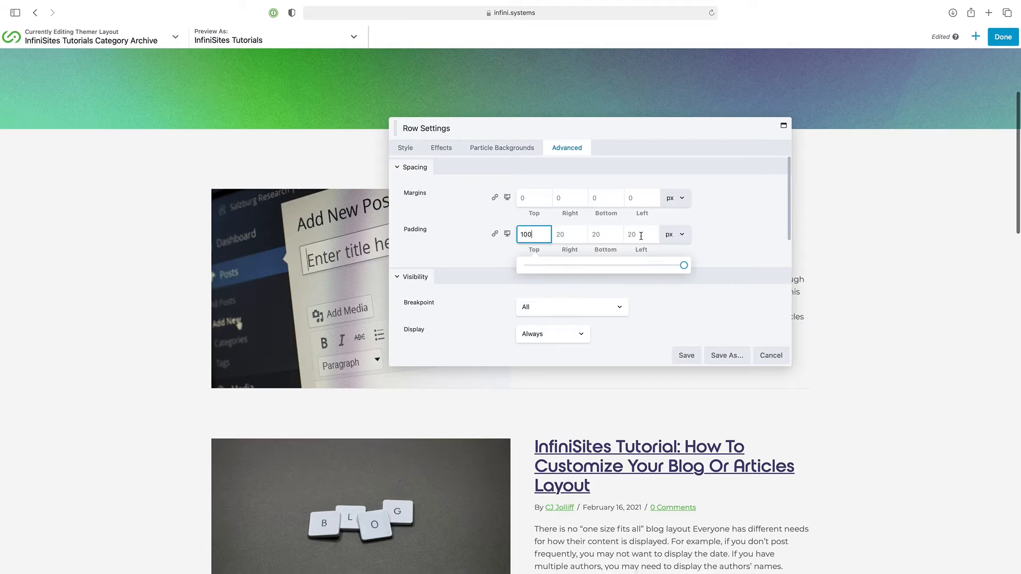
pyautogui.click(606, 234)
pyautogui.moveTo(525, 265); pyautogui.dragTo(749, 273)
pyautogui.click(749, 219)
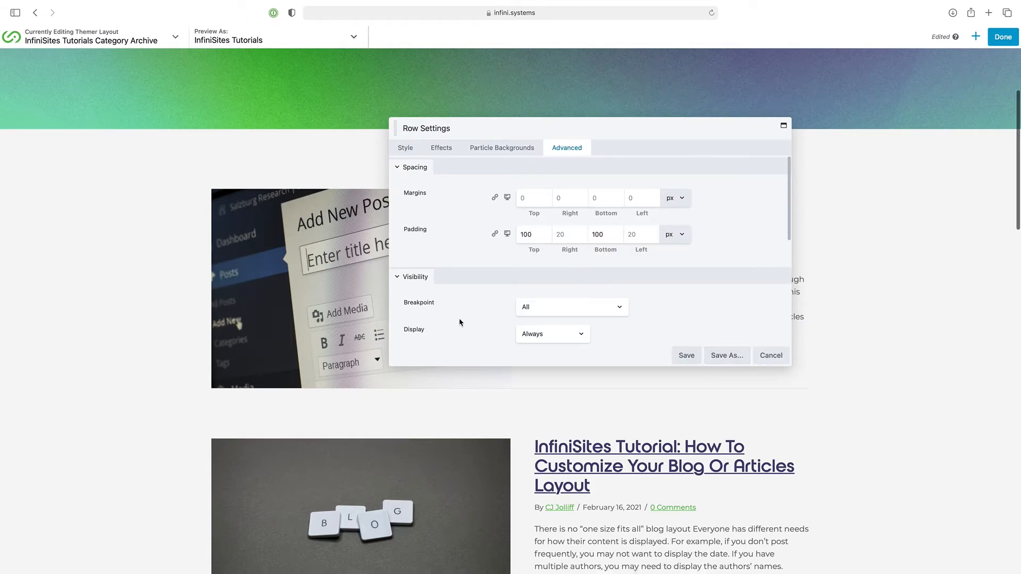
pyautogui.click(687, 356)
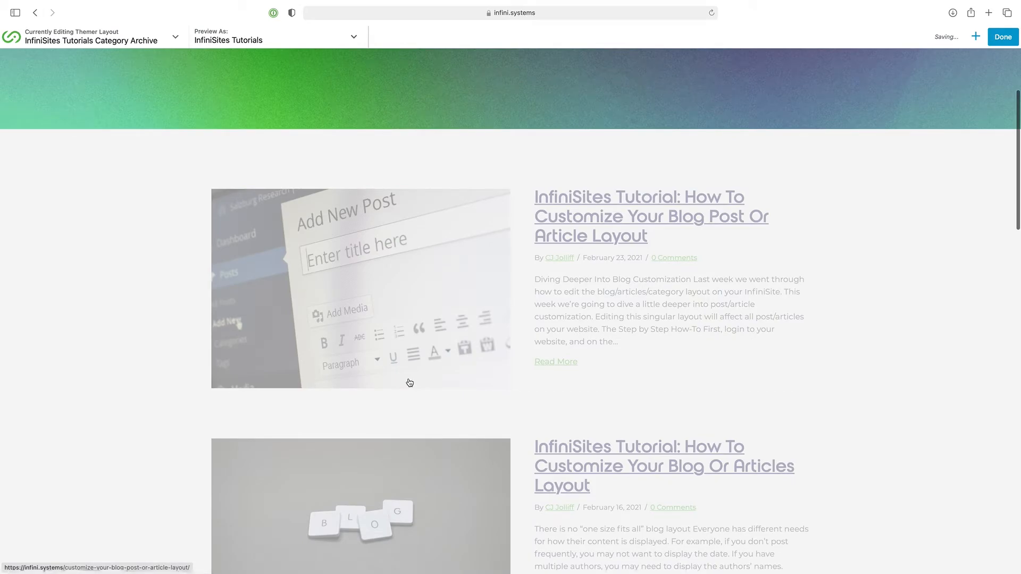
# Change the Posts module's layout from List to Columns
pyautogui.scroll(-15, 409, 383)
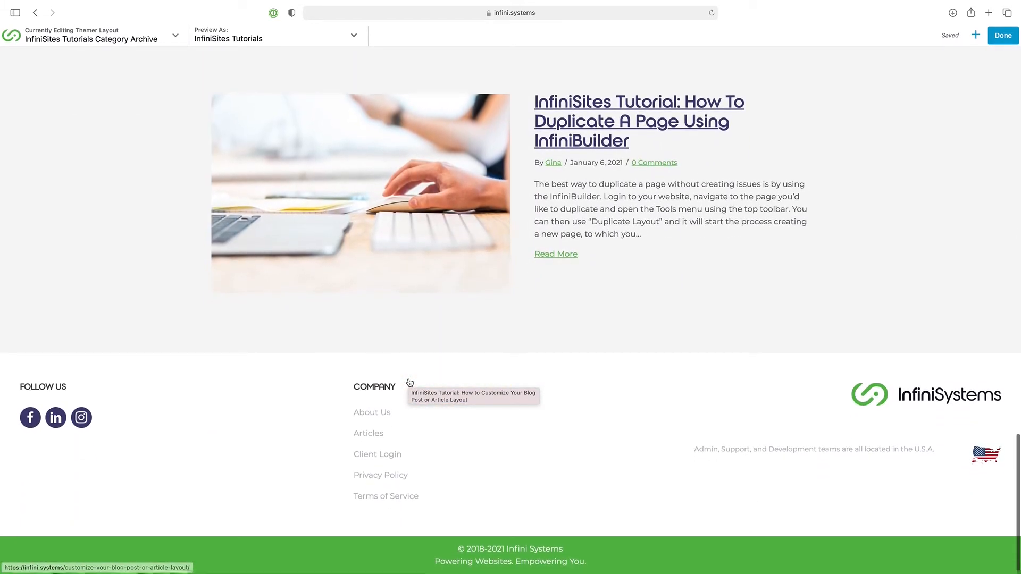
pyautogui.scroll(20, 409, 383)
pyautogui.scroll(-5, 409, 382)
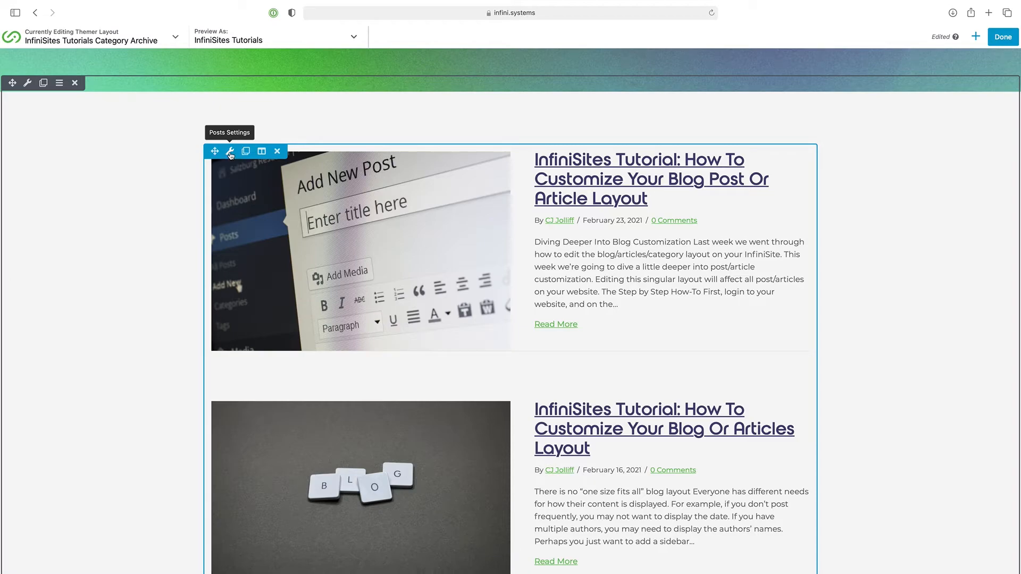
pyautogui.click(231, 153)
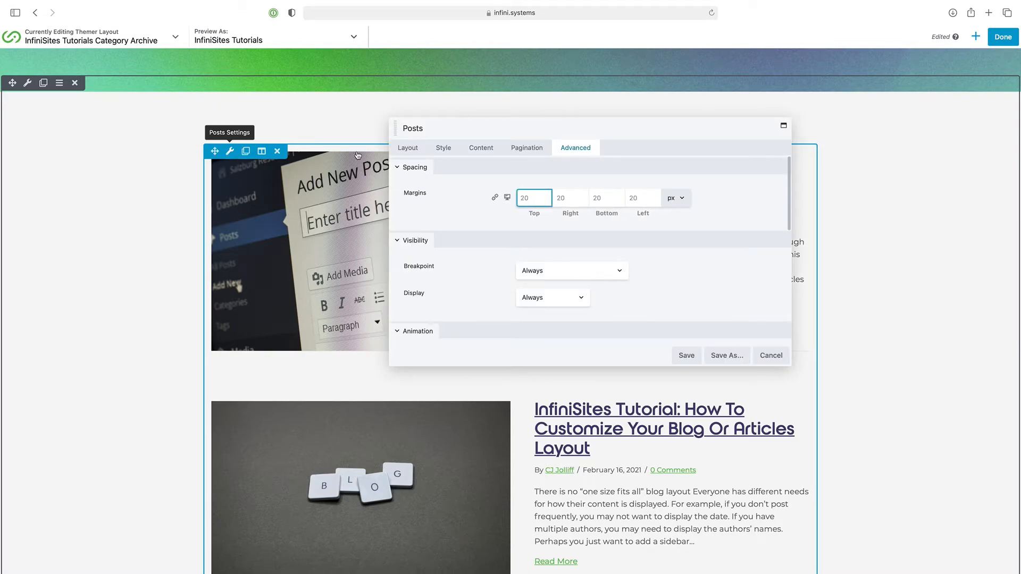
pyautogui.click(444, 149)
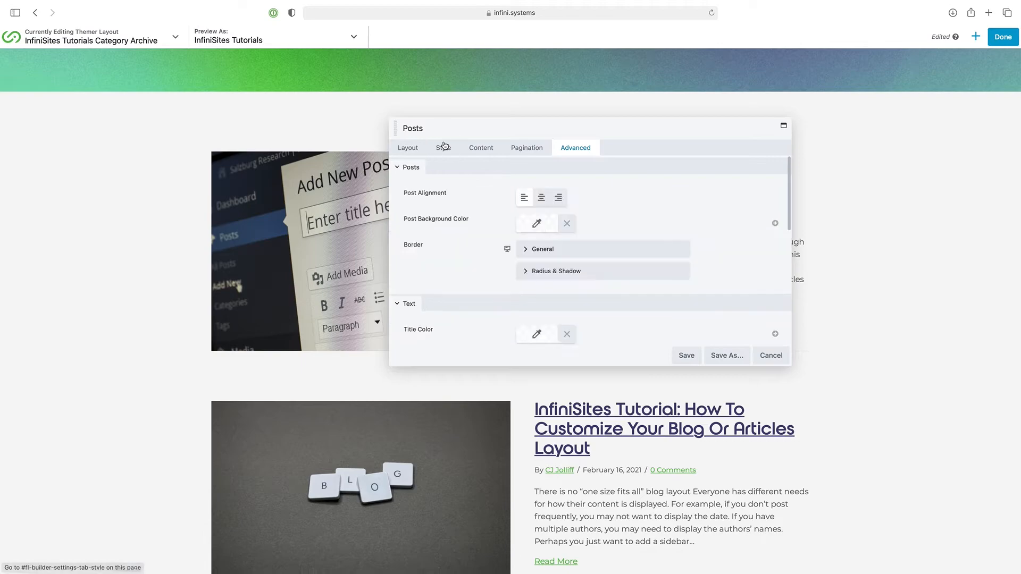
pyautogui.click(407, 150)
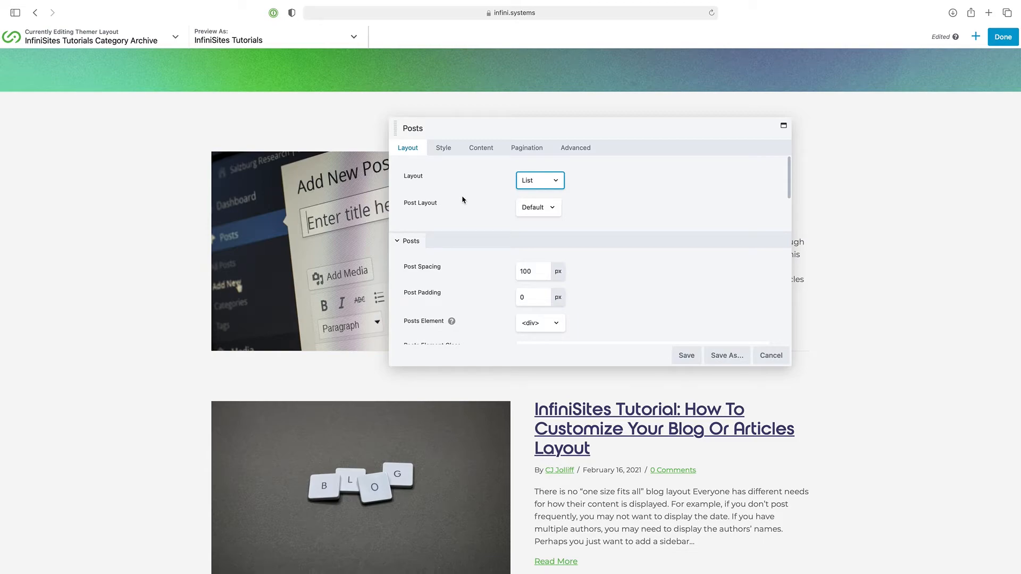
pyautogui.click(556, 183)
pyautogui.click(534, 144)
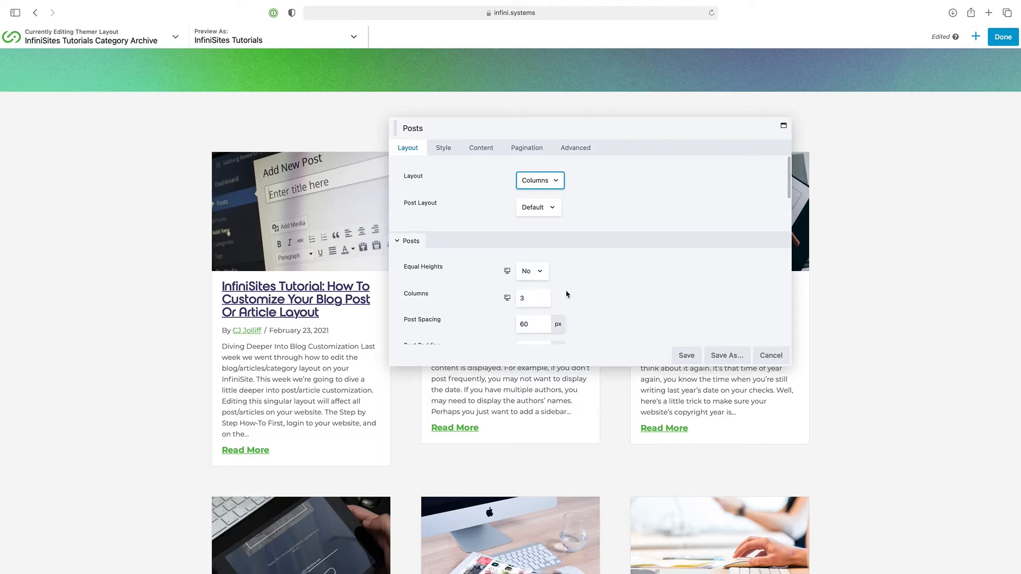
# Examine the Posts module's column and spacing options, its style settings and the available content sources
pyautogui.scroll(-1, 555, 307)
pyautogui.scroll(-1, 579, 326)
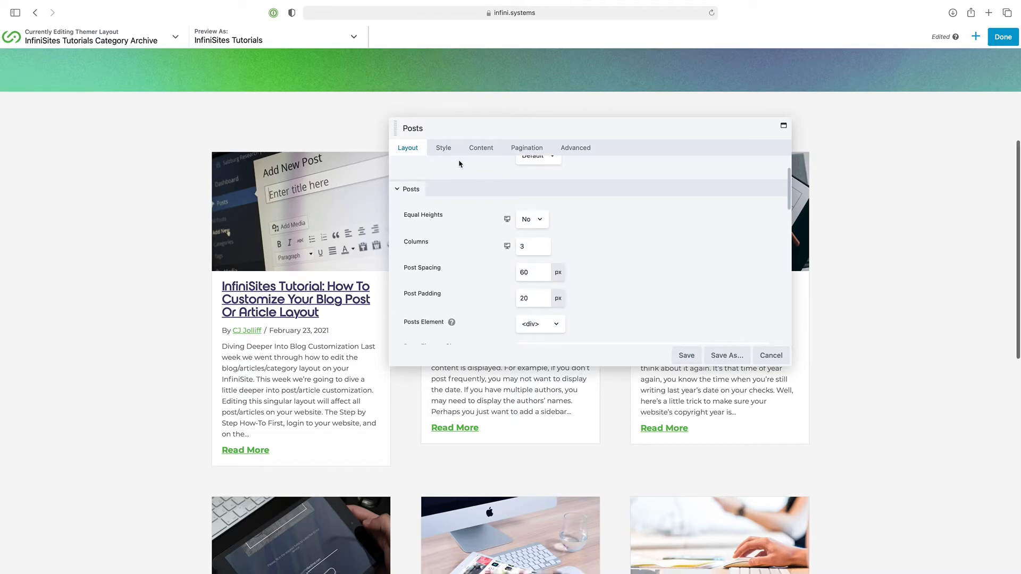
pyautogui.click(444, 148)
pyautogui.scroll(2, 451, 239)
pyautogui.scroll(-1, 489, 324)
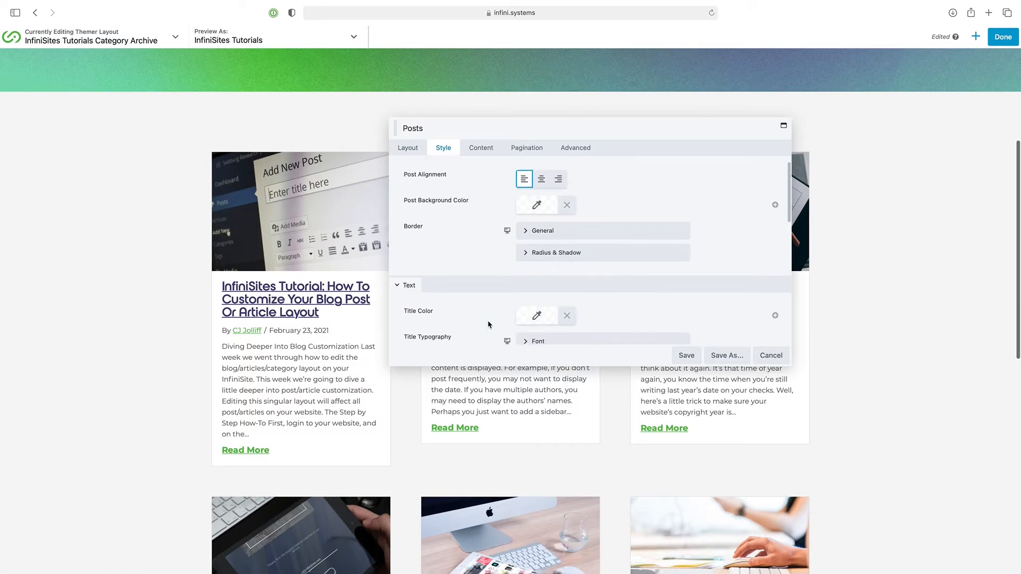
pyautogui.scroll(-5, 489, 324)
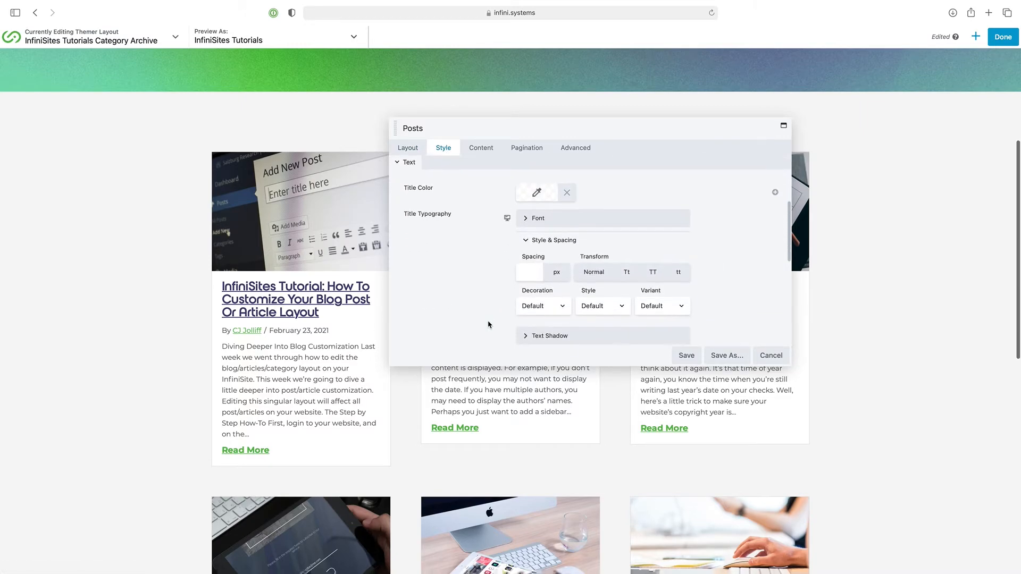
pyautogui.scroll(-5, 489, 323)
pyautogui.scroll(-4, 489, 324)
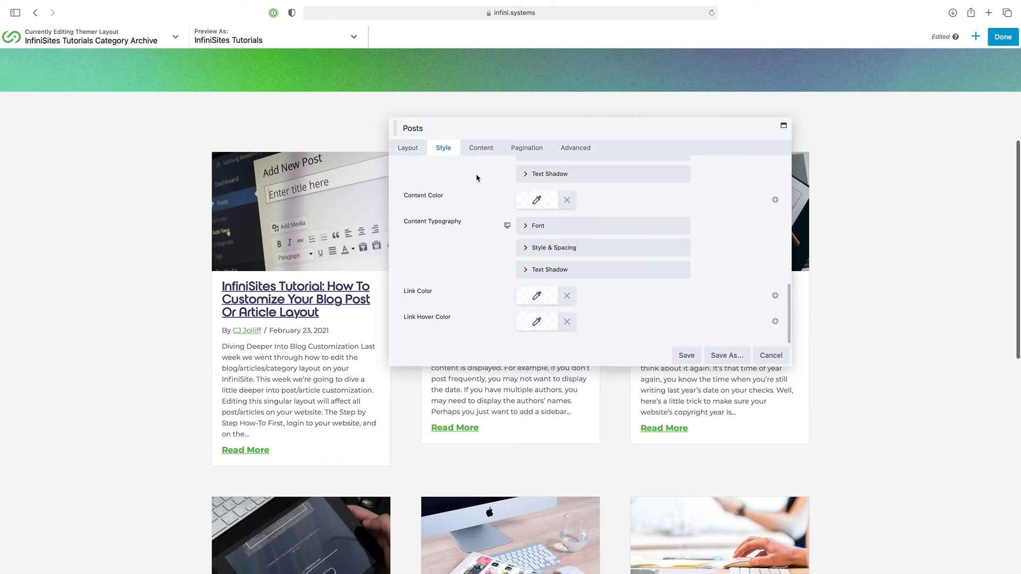
pyautogui.click(481, 148)
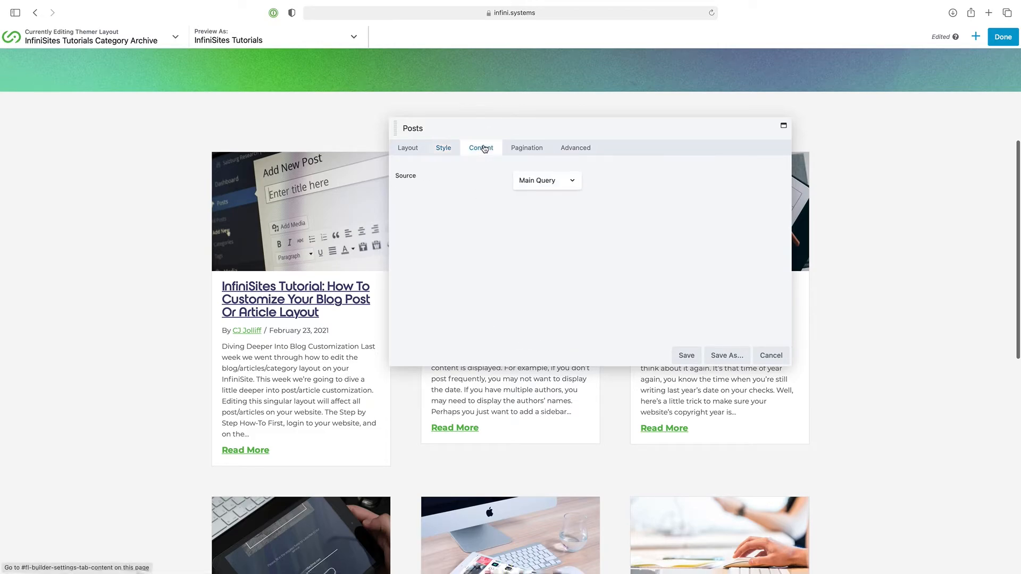
pyautogui.click(577, 181)
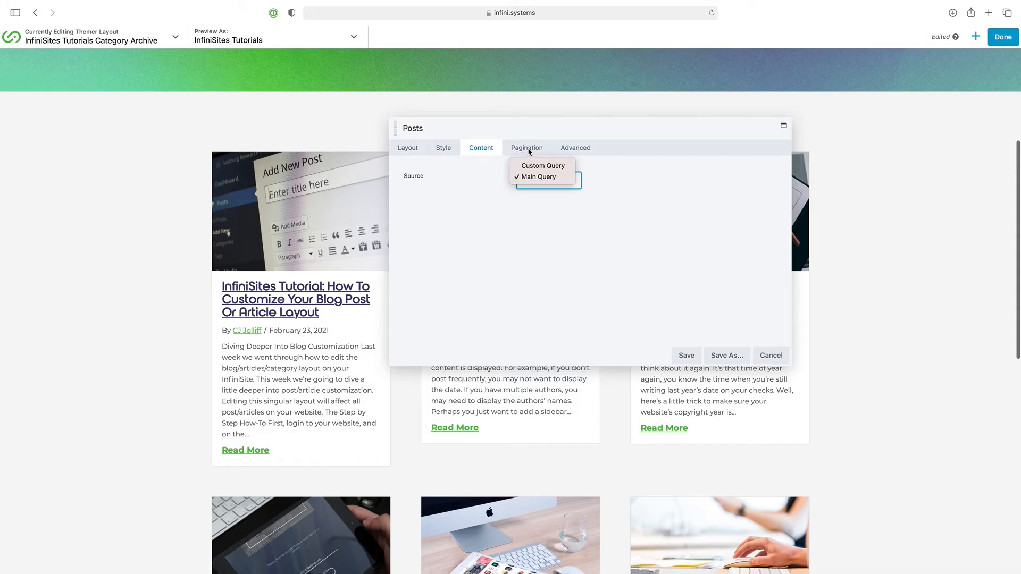
pyautogui.click(408, 148)
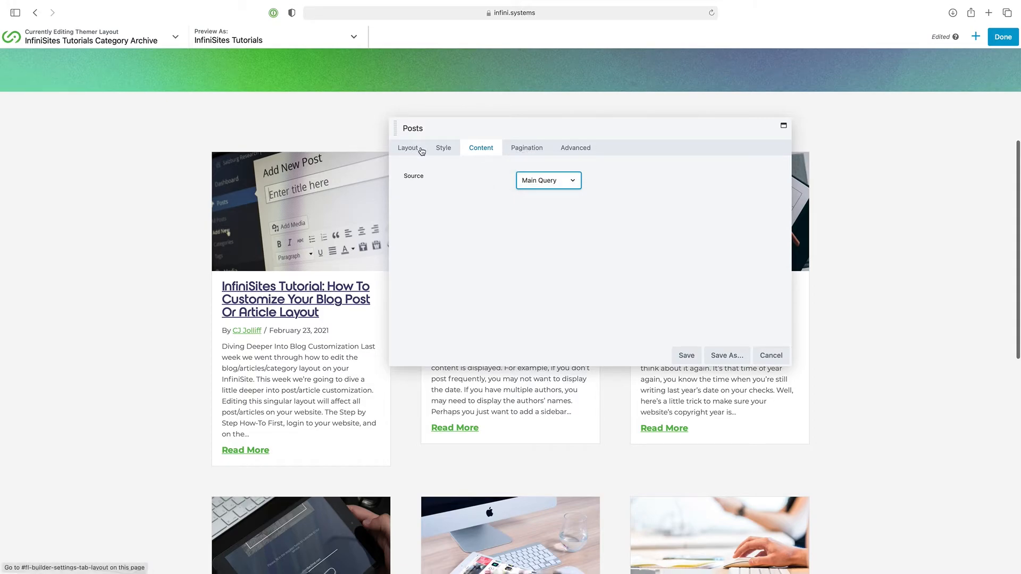
# Hide the author and date in the post info of the Posts module
pyautogui.click(408, 148)
pyautogui.scroll(-3, 455, 292)
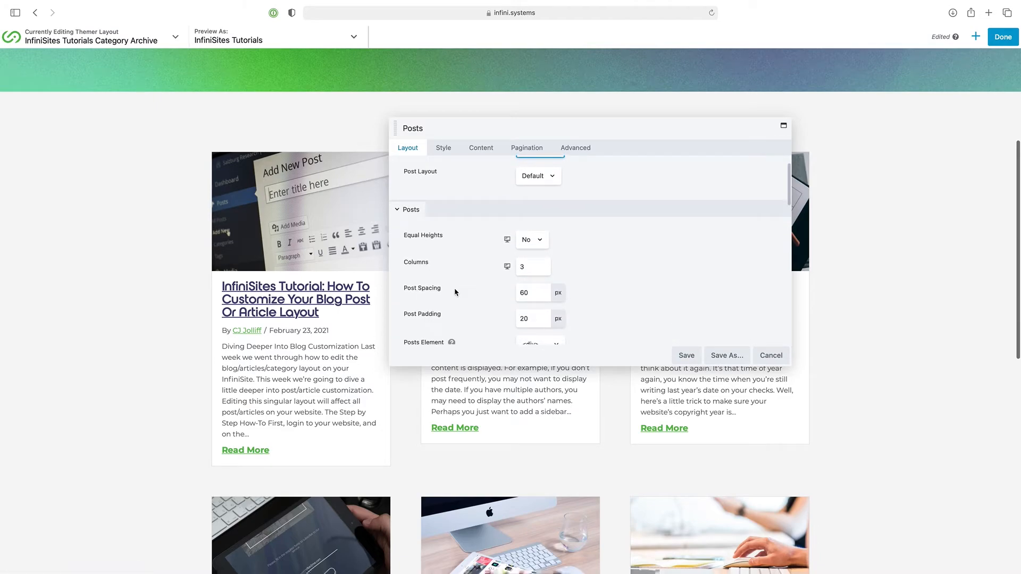
pyautogui.scroll(-5, 454, 291)
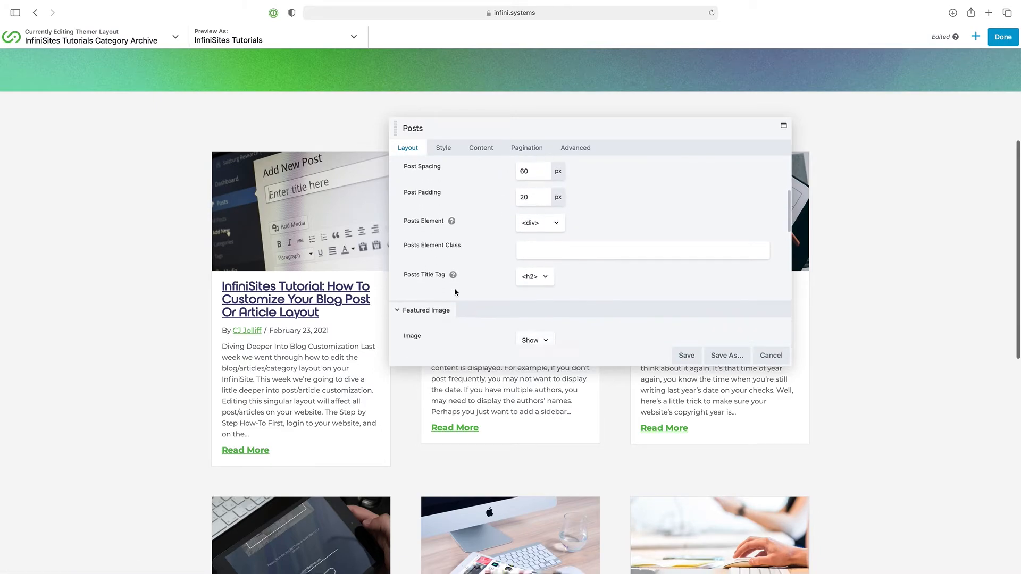
pyautogui.scroll(-5, 455, 292)
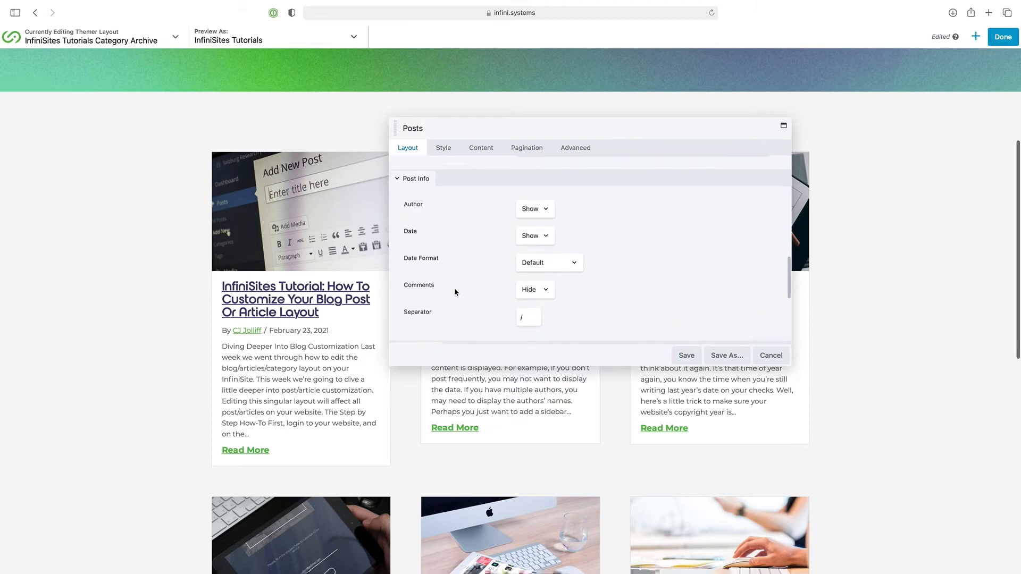
pyautogui.click(543, 204)
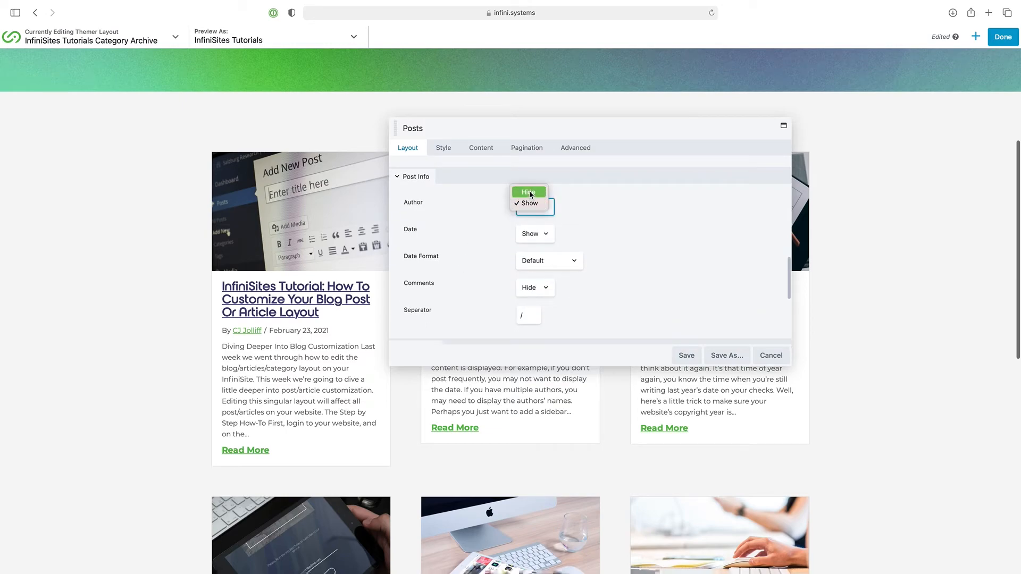
pyautogui.click(528, 192)
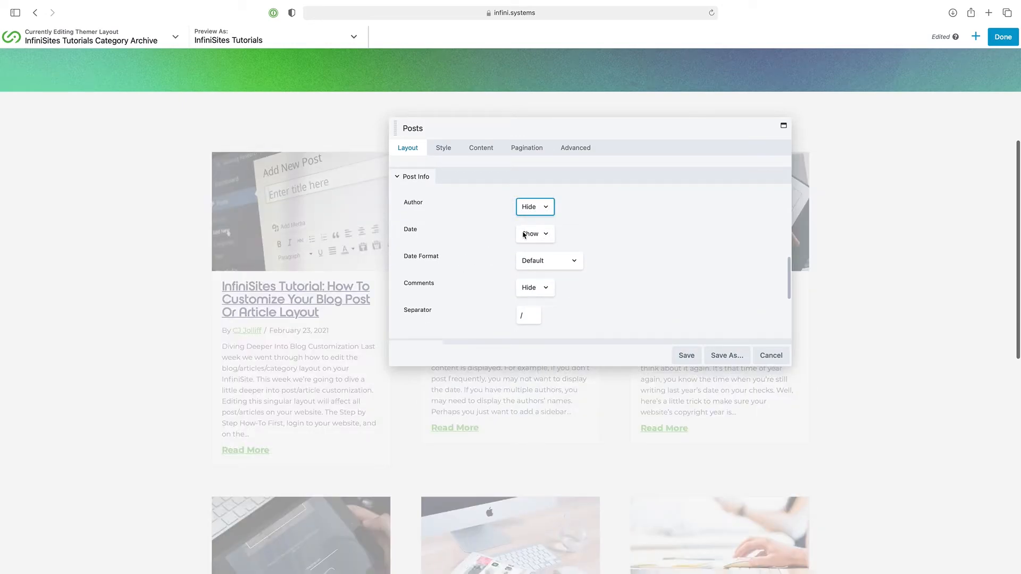
pyautogui.click(542, 241)
pyautogui.click(529, 220)
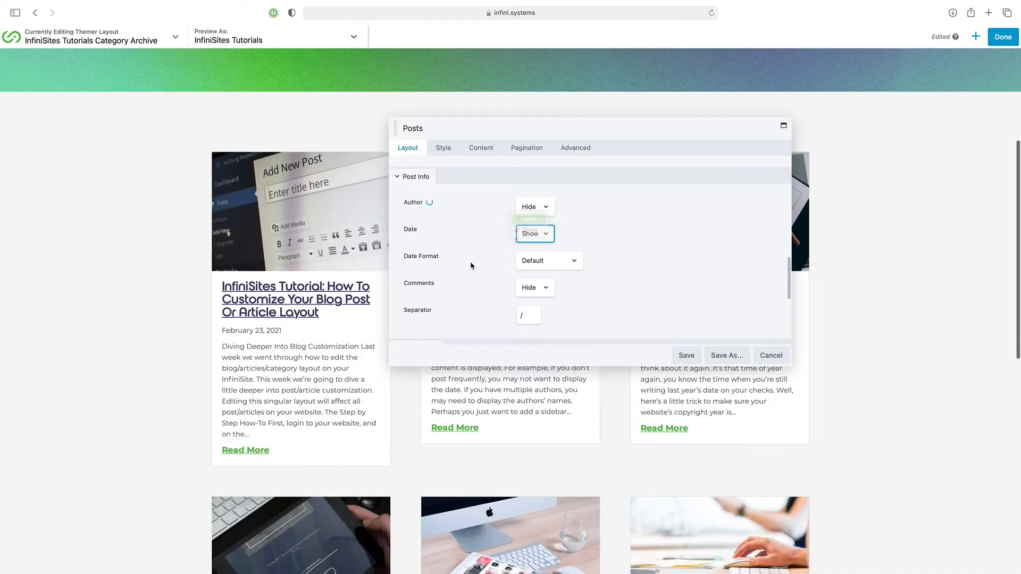
# Try hiding the post content in the Posts module, and set it back to Show
pyautogui.scroll(-2, 464, 279)
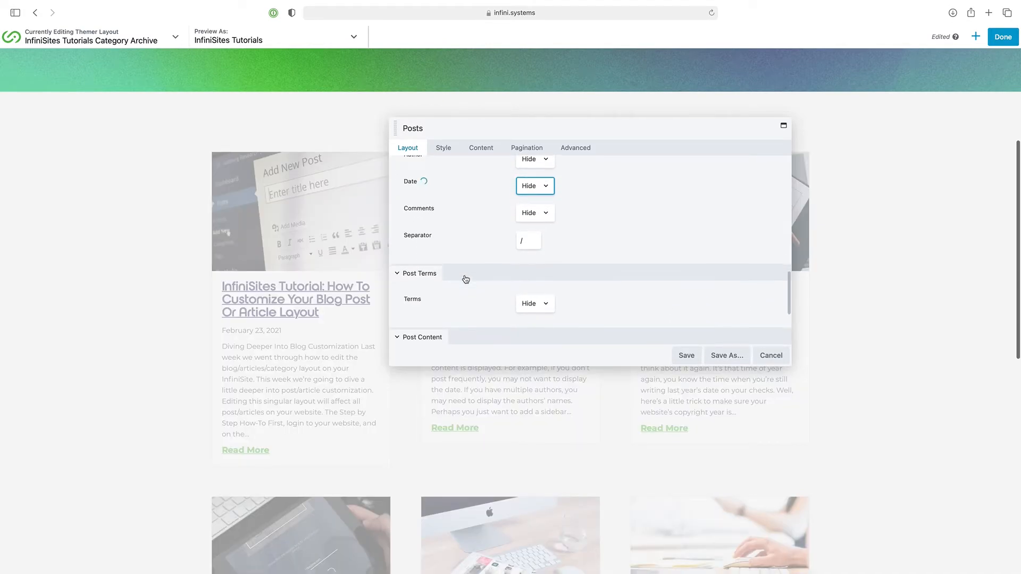
pyautogui.scroll(-1, 465, 278)
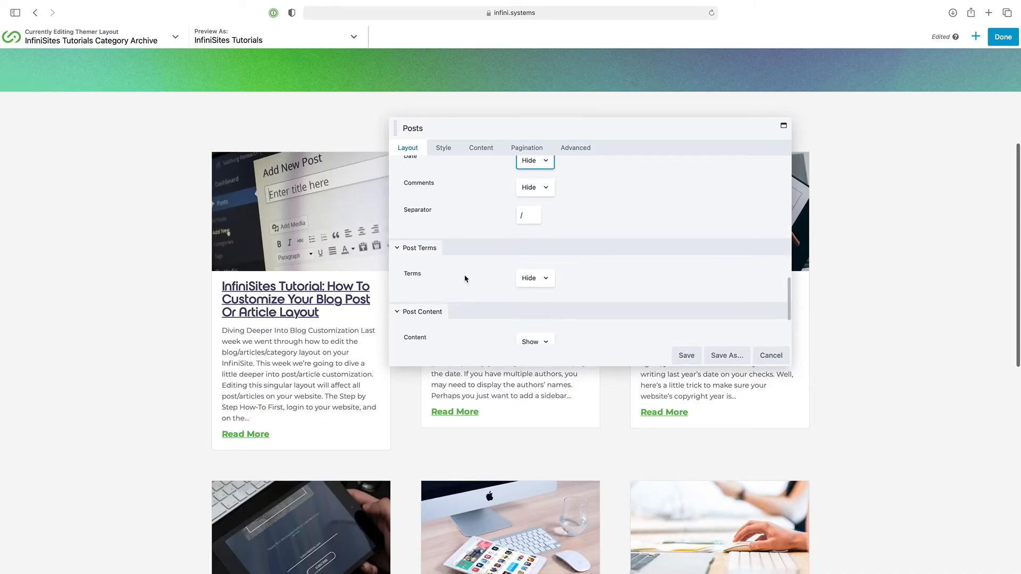
pyautogui.scroll(-4, 465, 278)
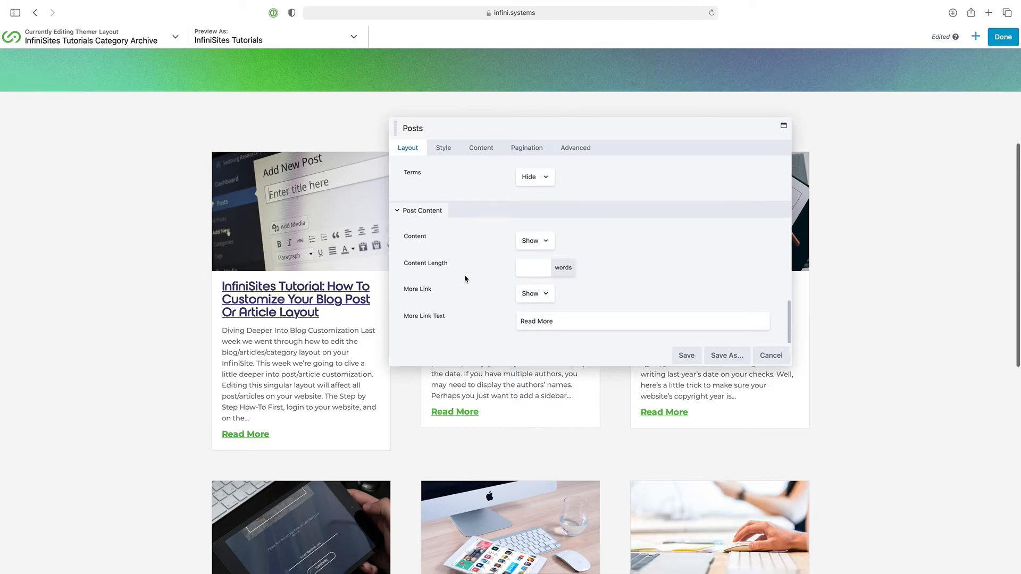
pyautogui.click(538, 241)
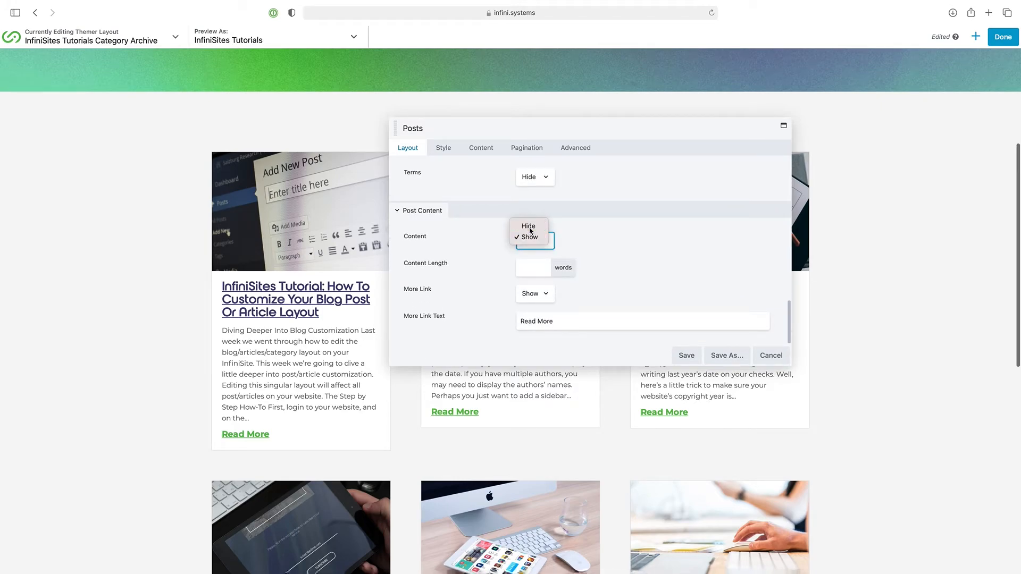
pyautogui.click(530, 228)
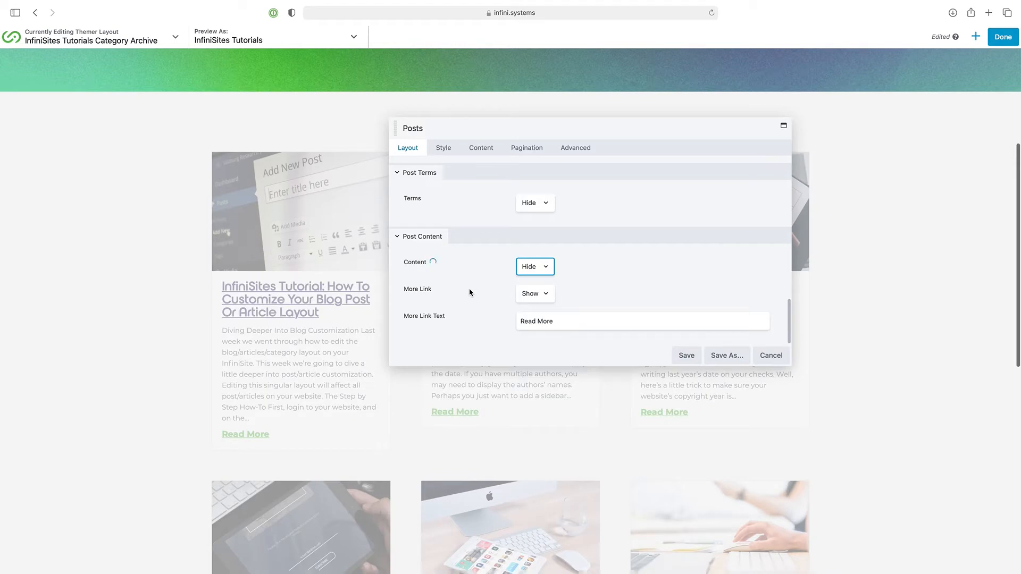
pyautogui.click(547, 272)
pyautogui.click(534, 274)
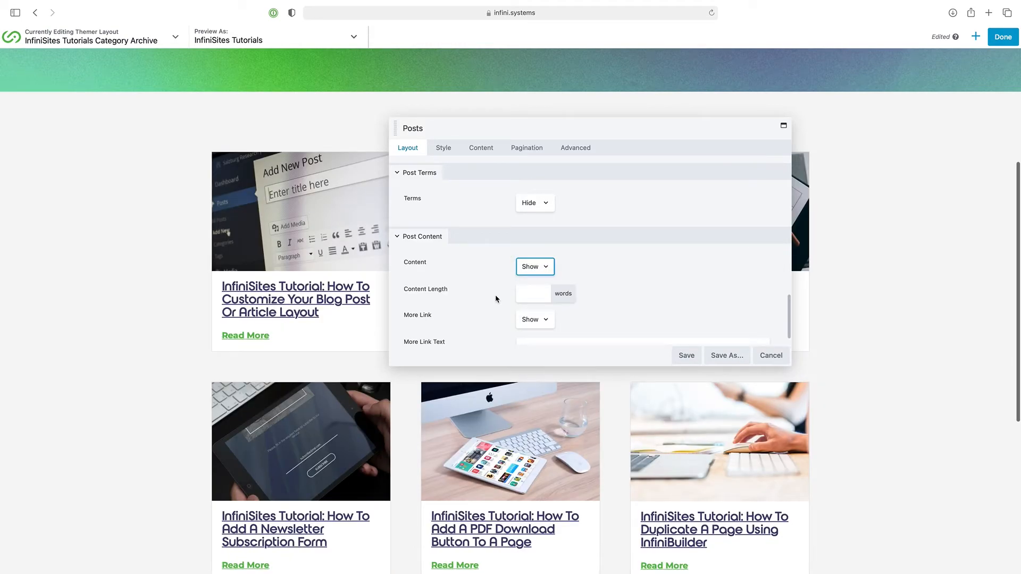
# Hide the More Link in the Posts module and save the module settings
pyautogui.scroll(-1, 496, 299)
pyautogui.click(535, 293)
pyautogui.click(529, 277)
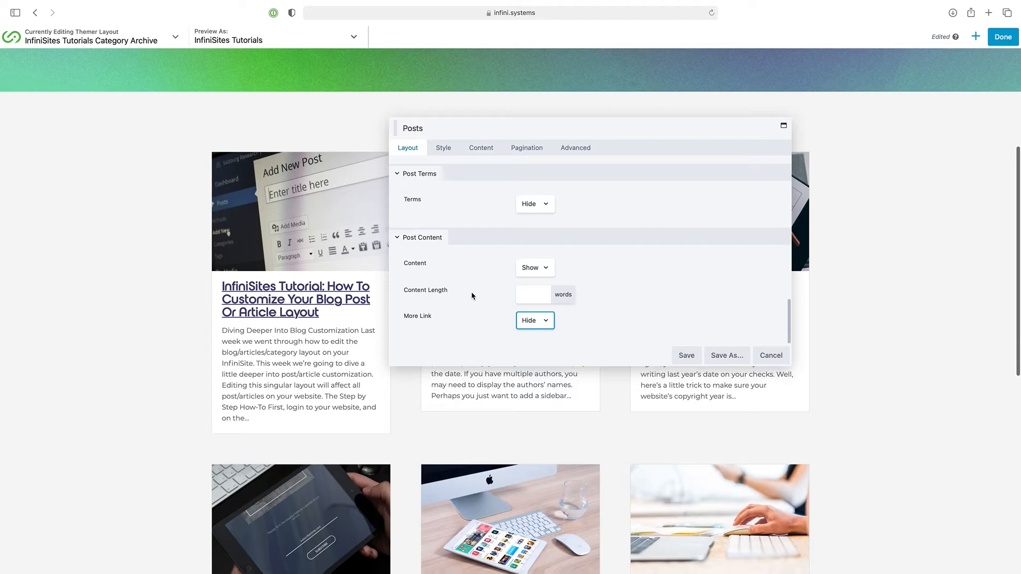
pyautogui.click(686, 355)
pyautogui.scroll(-6, 319, 372)
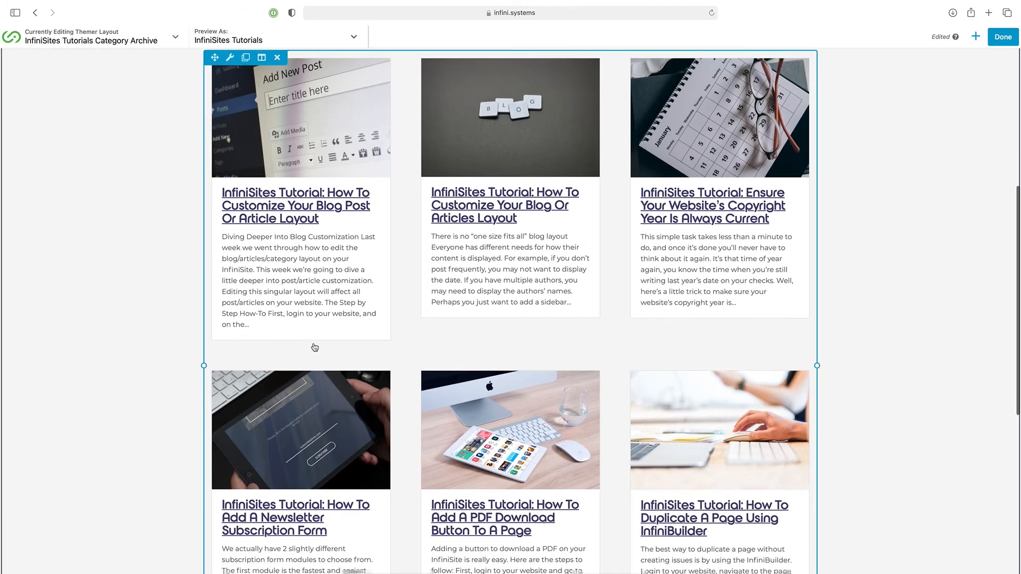
pyautogui.scroll(2, 423, 387)
pyautogui.scroll(3, 424, 386)
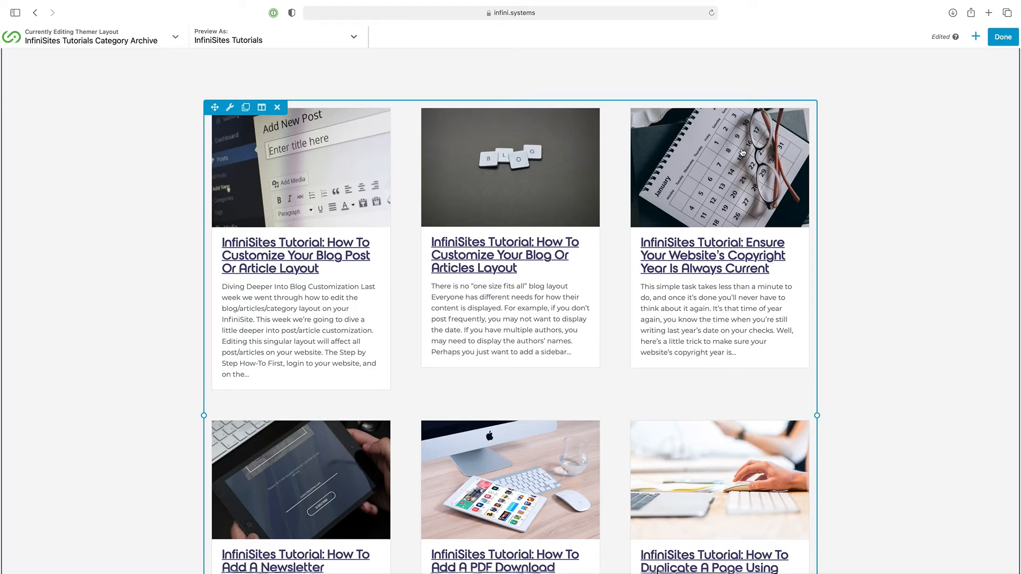
# Add the WordPress Categories widget in a new column beside the posts on their right and save it with its default options
pyautogui.click(975, 37)
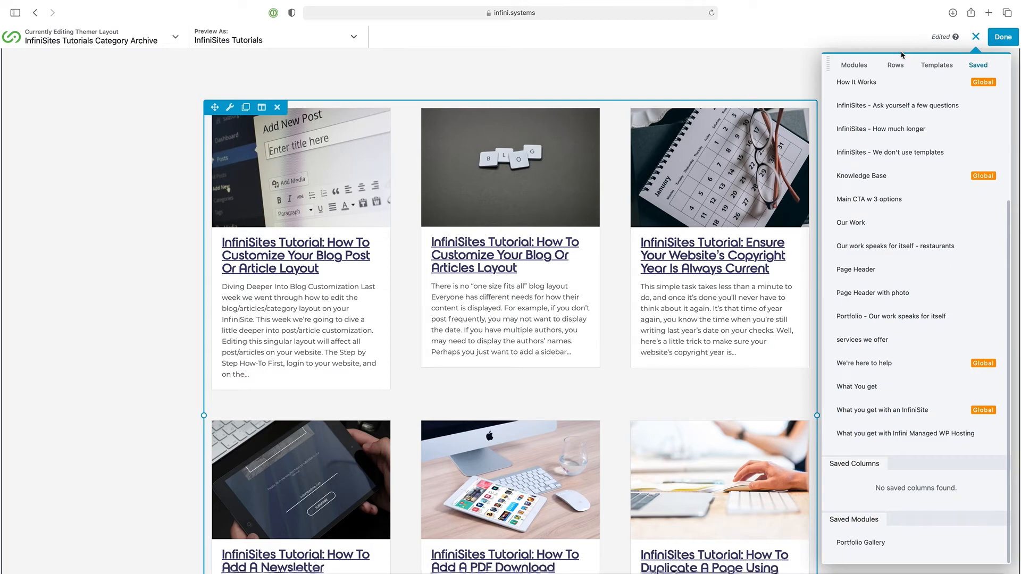
pyautogui.click(855, 65)
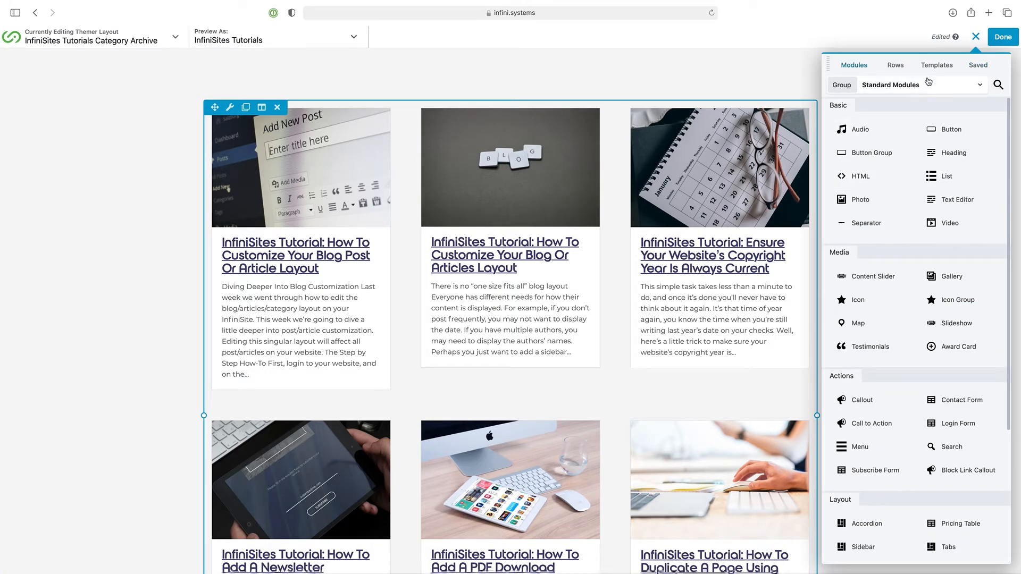
pyautogui.click(912, 85)
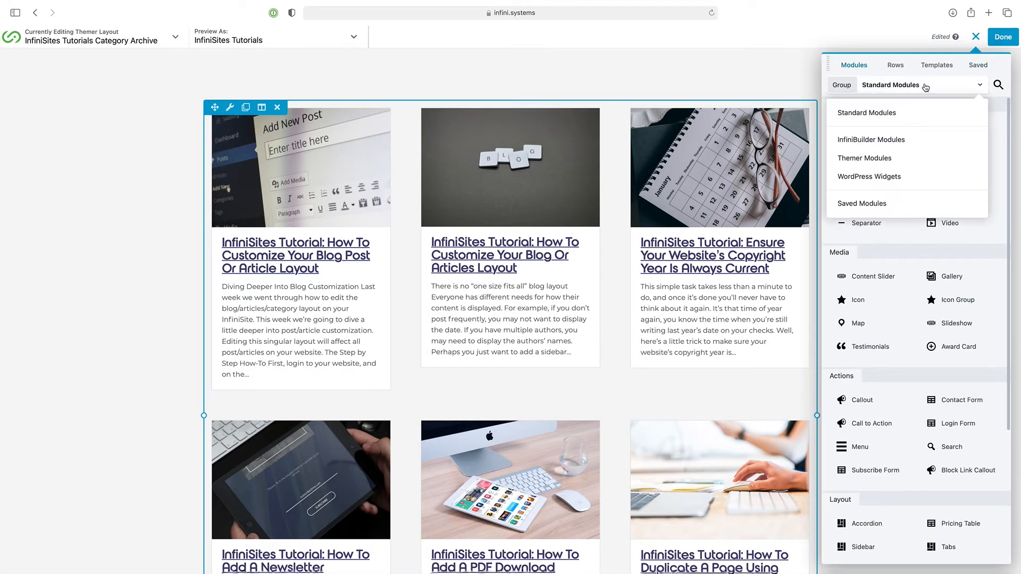
pyautogui.click(875, 176)
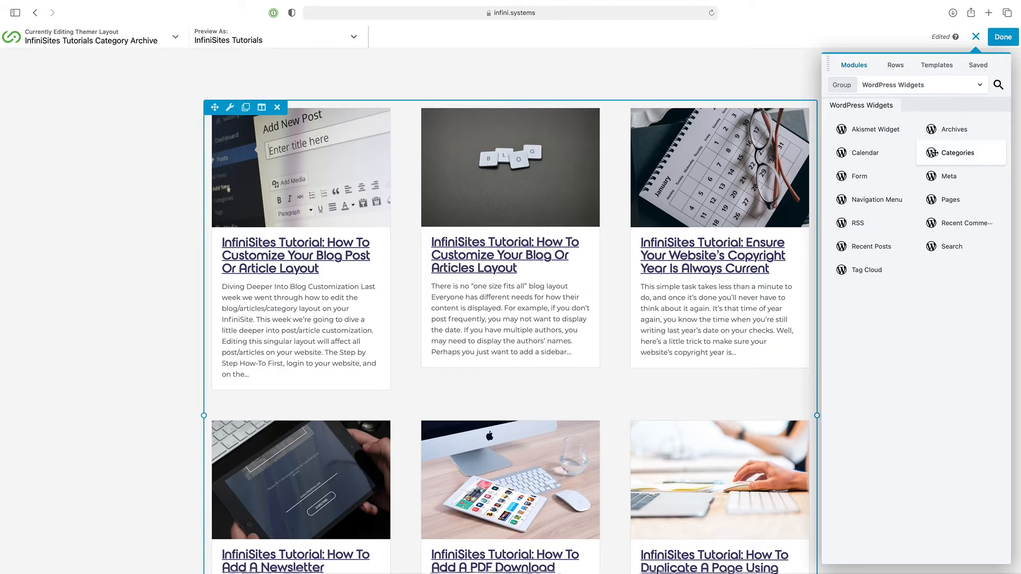
pyautogui.moveTo(939, 154); pyautogui.dragTo(810, 156)
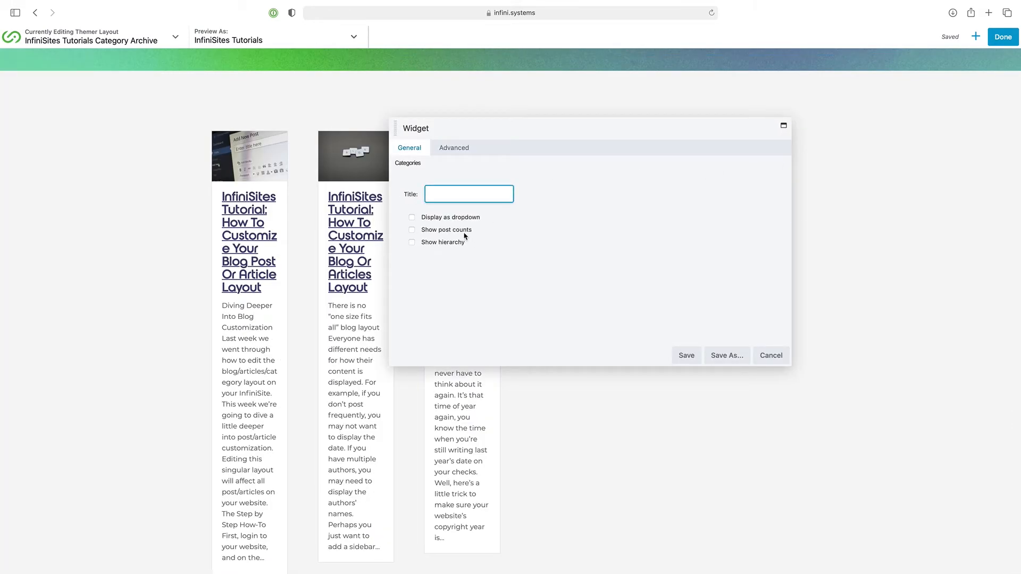
pyautogui.click(682, 354)
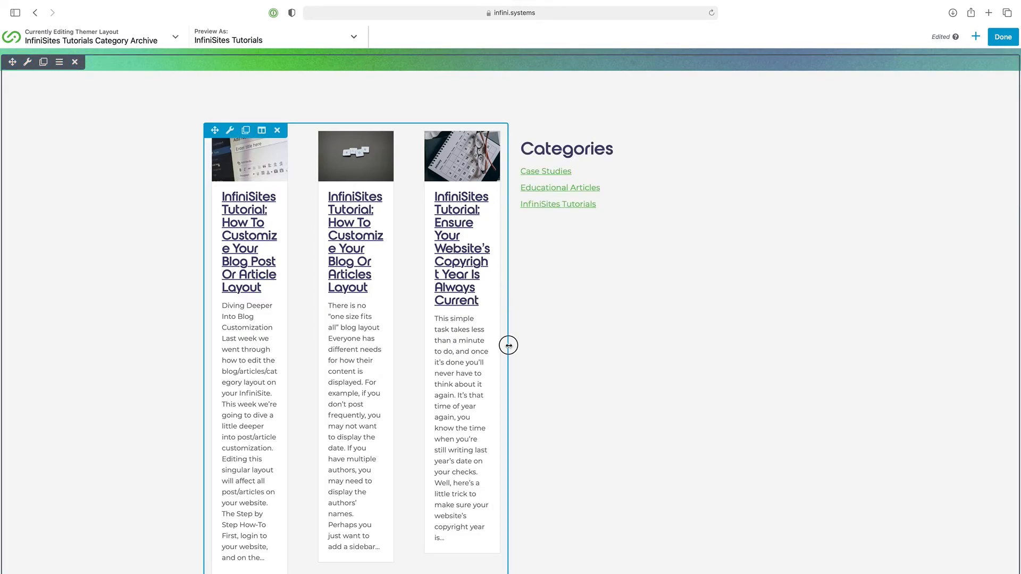
# Widen the posts column to about two thirds of the row, narrowing the Categories column
pyautogui.moveTo(508, 345); pyautogui.dragTo(641, 349)
pyautogui.moveTo(641, 349); pyautogui.dragTo(611, 350)
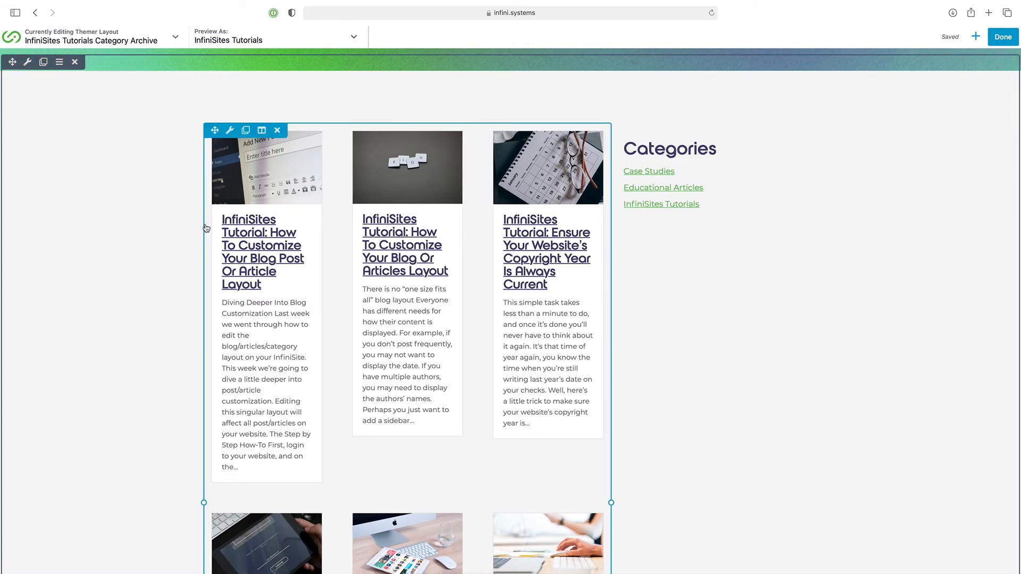
# Set the Posts module to show 2 columns and save the module settings
pyautogui.click(229, 131)
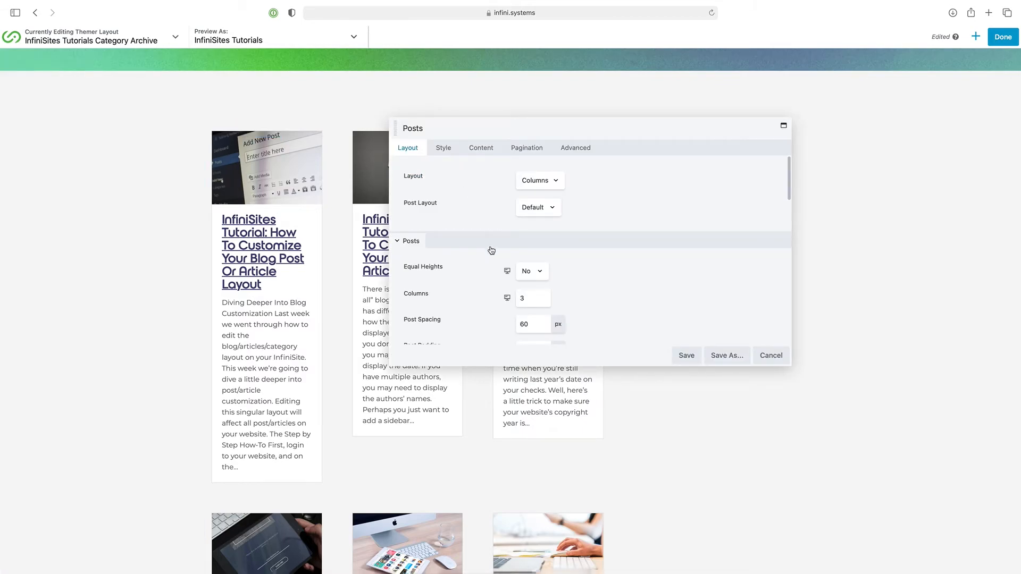
pyautogui.click(535, 297)
pyautogui.click(685, 355)
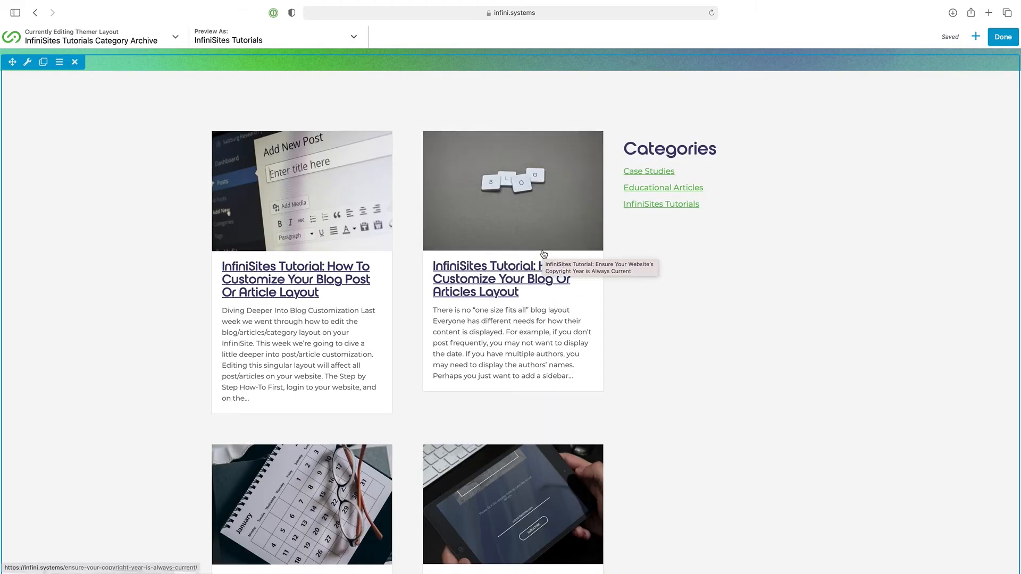
pyautogui.scroll(-3, 431, 383)
pyautogui.scroll(5, 431, 383)
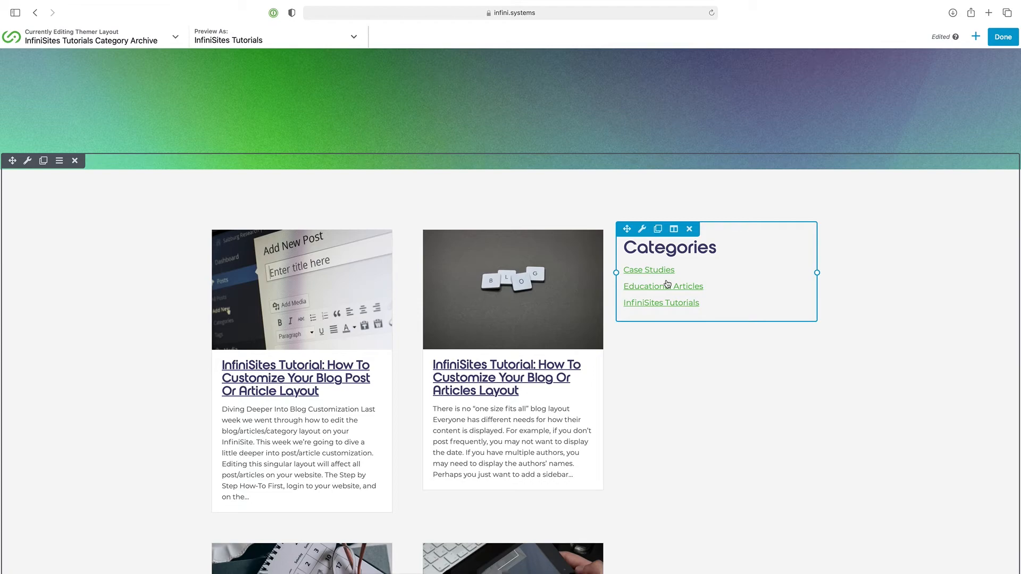
# Add the WordPress Search widget above Categories in the sidebar column and save it with a blank title
pyautogui.click(975, 36)
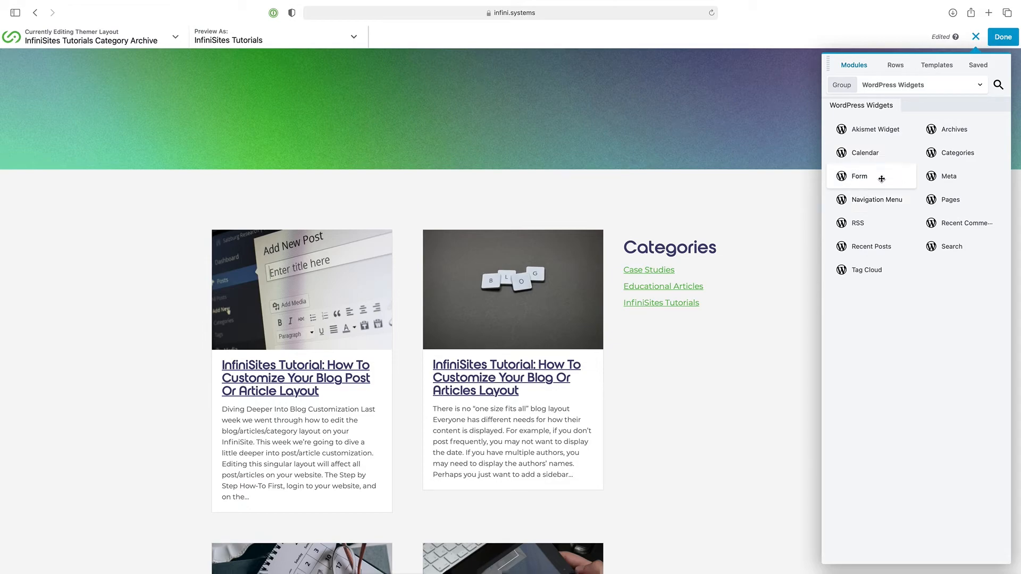
pyautogui.moveTo(938, 248); pyautogui.dragTo(691, 248)
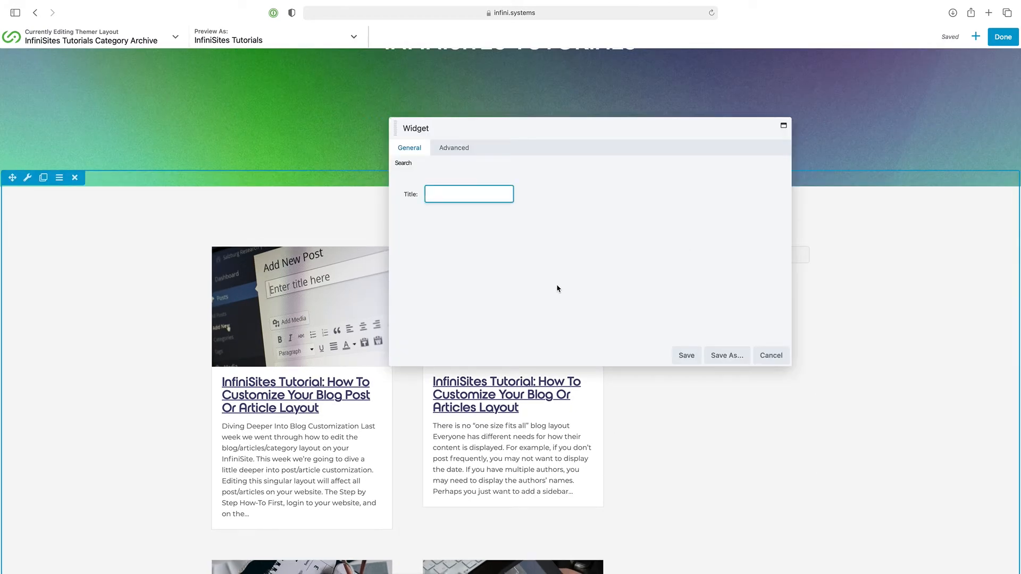
pyautogui.click(686, 355)
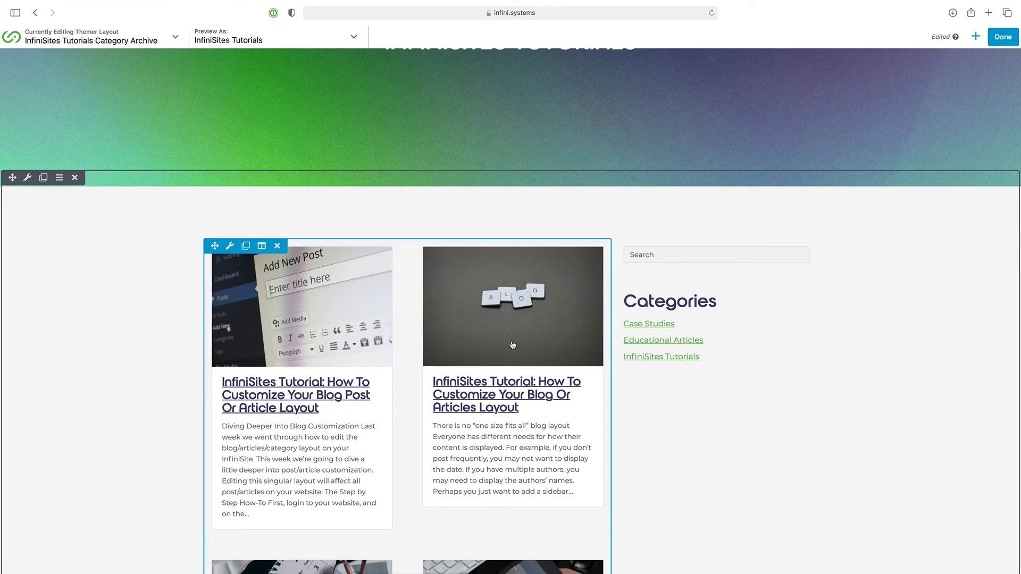
# Find the InfiniBuilder Subscription Form module by searching for "sub" and add it below the Categories widget
pyautogui.click(974, 37)
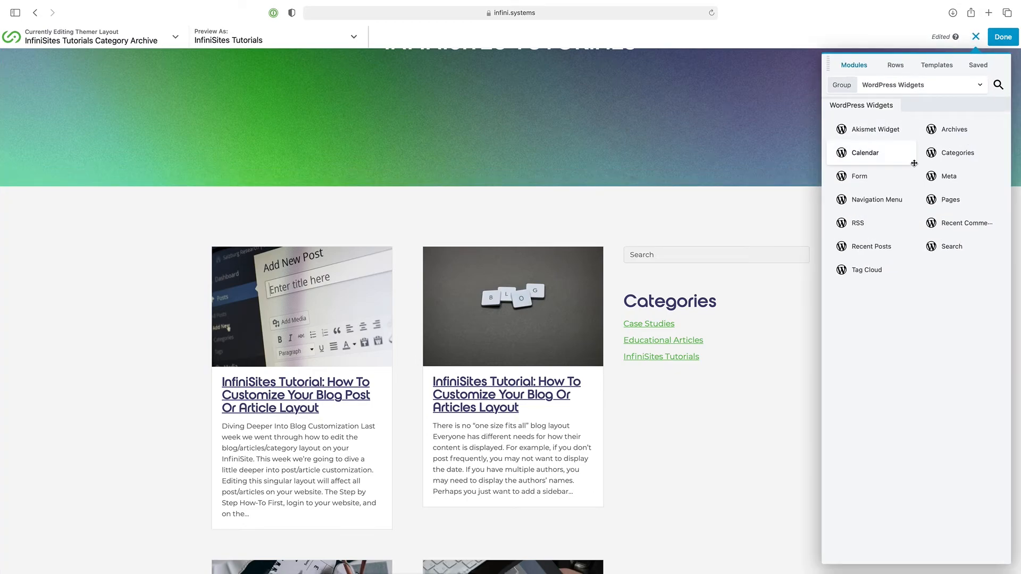
pyautogui.click(980, 86)
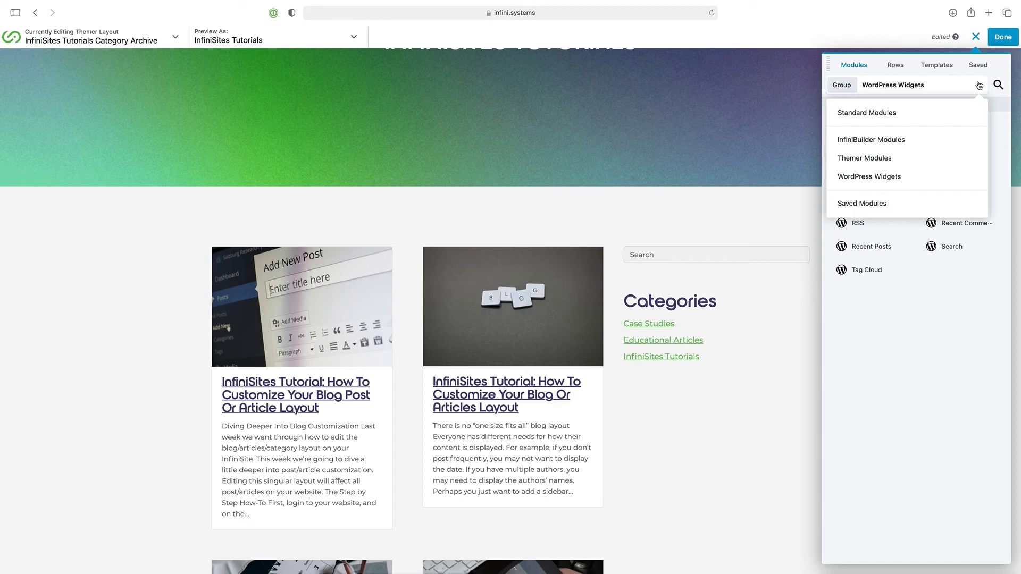
pyautogui.click(865, 142)
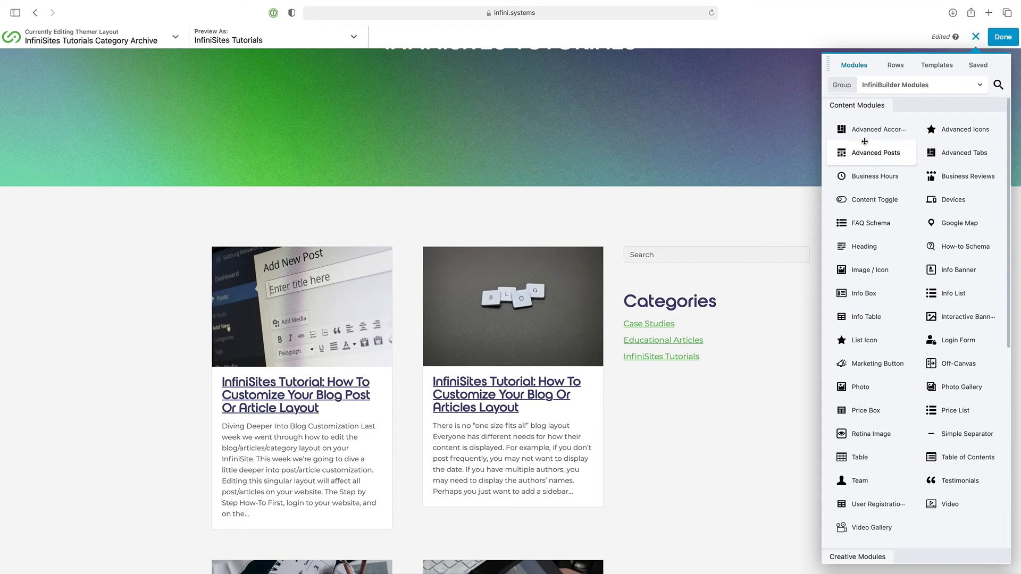
pyautogui.click(999, 85)
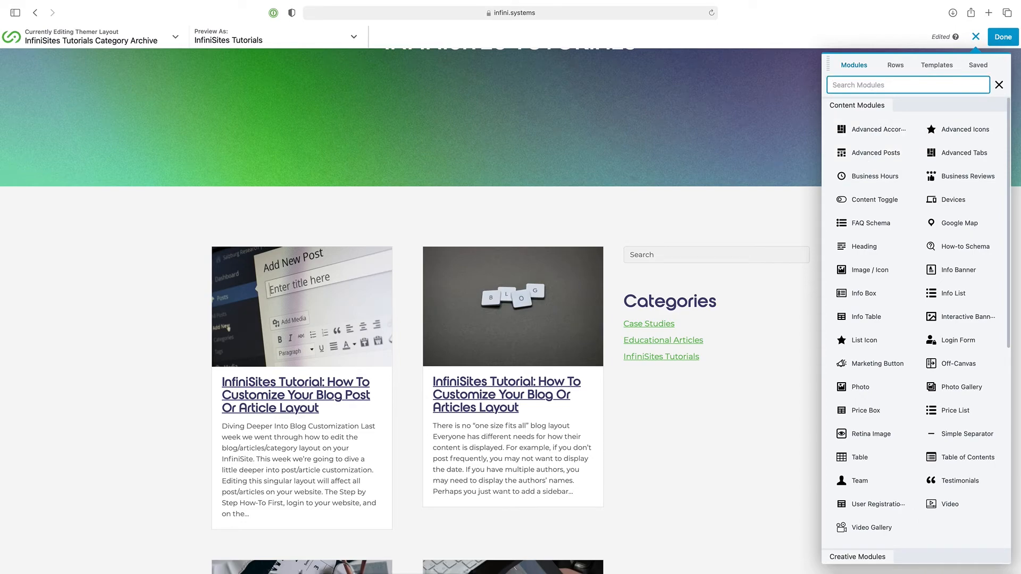
pyautogui.write('sub')
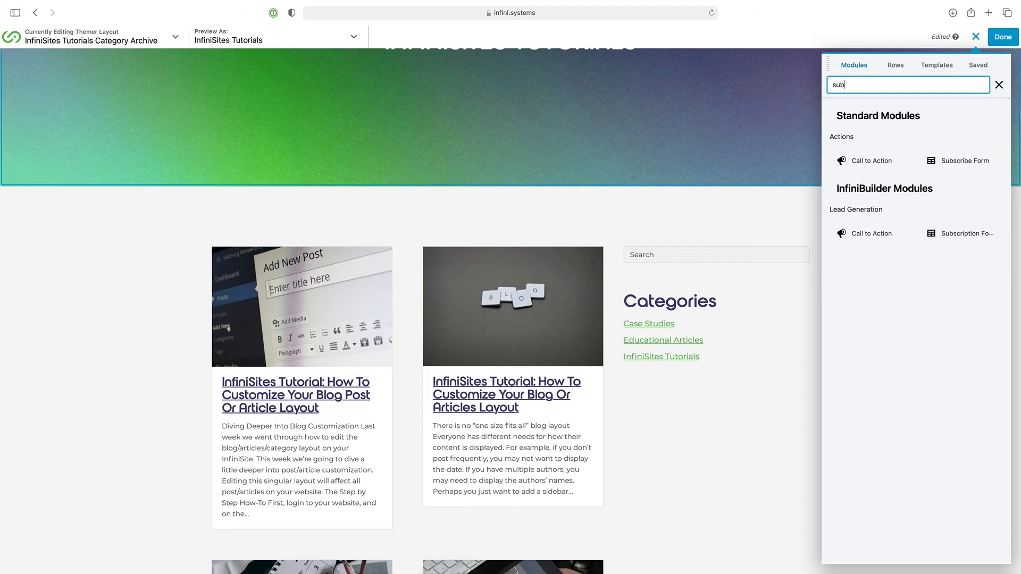
pyautogui.moveTo(957, 234); pyautogui.dragTo(712, 401)
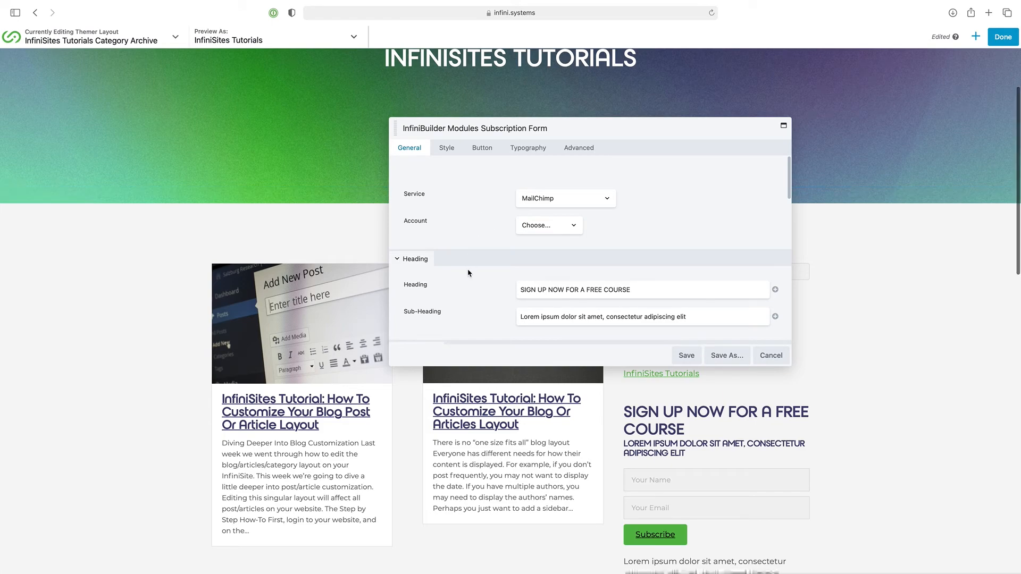
# Replace the subscription form's heading with "Sign Up for the Newsletter"
pyautogui.scroll(-1, 468, 272)
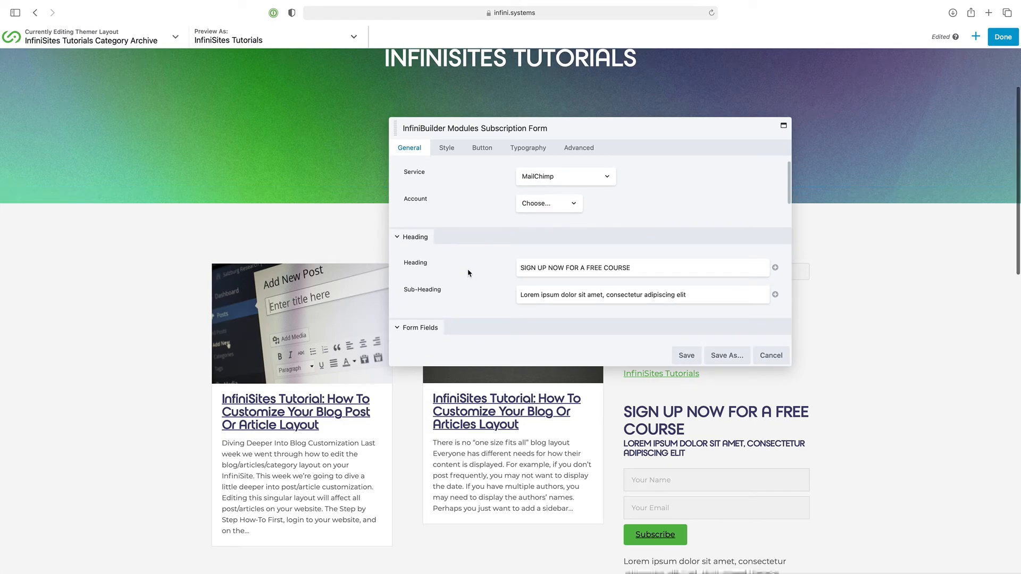
pyautogui.scroll(1, 481, 257)
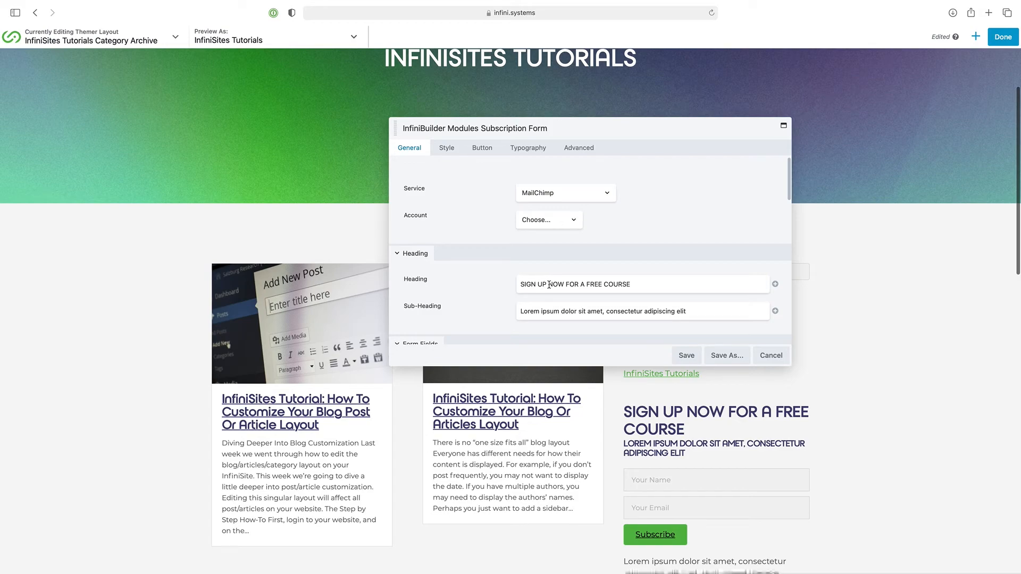
pyautogui.moveTo(548, 285); pyautogui.dragTo(631, 288)
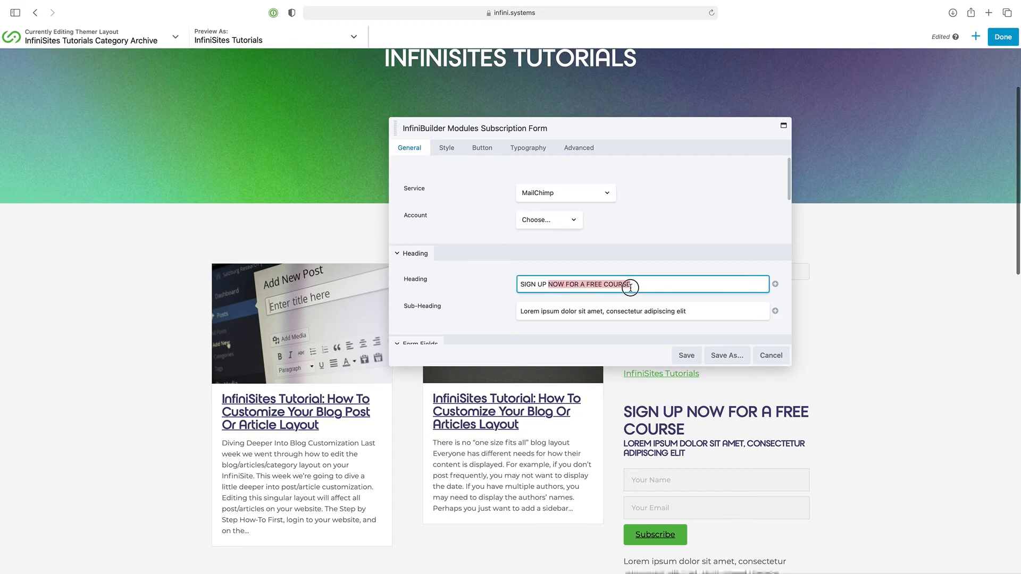
pyautogui.press('BackSpace')
pyautogui.press('BackSpace')
pyautogui.press('BackSpace')
pyautogui.press('BackSpace')
pyautogui.press('BackSpace')
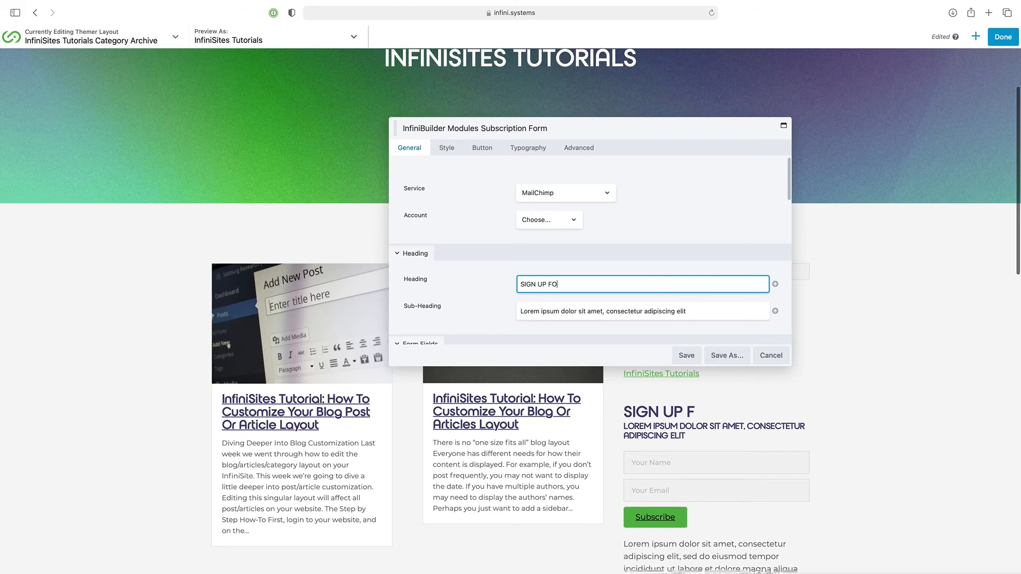
pyautogui.press('BackSpace')
pyautogui.press('BackSpace')
pyautogui.write('IGN')
pyautogui.press('BackSpace')
pyautogui.press('BackSpace')
pyautogui.press('BackSpace')
pyautogui.press('BackSpace')
pyautogui.press('BackSpace')
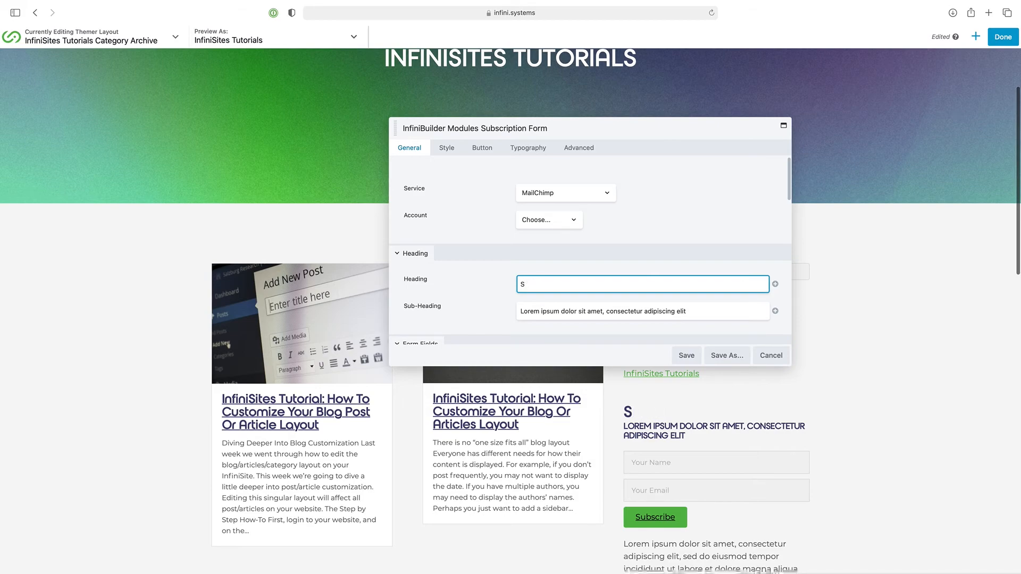
pyautogui.write('ign Up for')
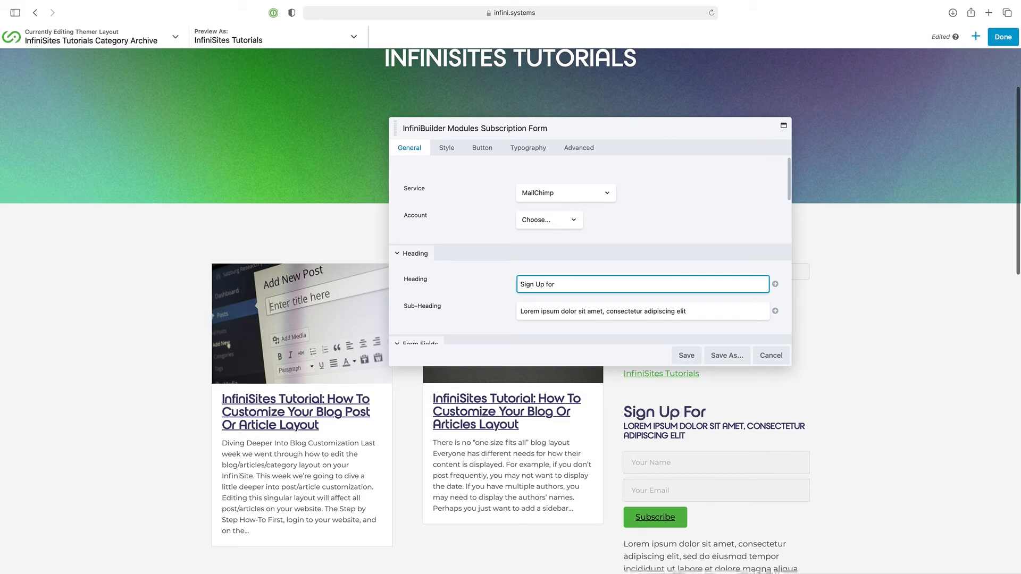
pyautogui.write(' the Newsl')
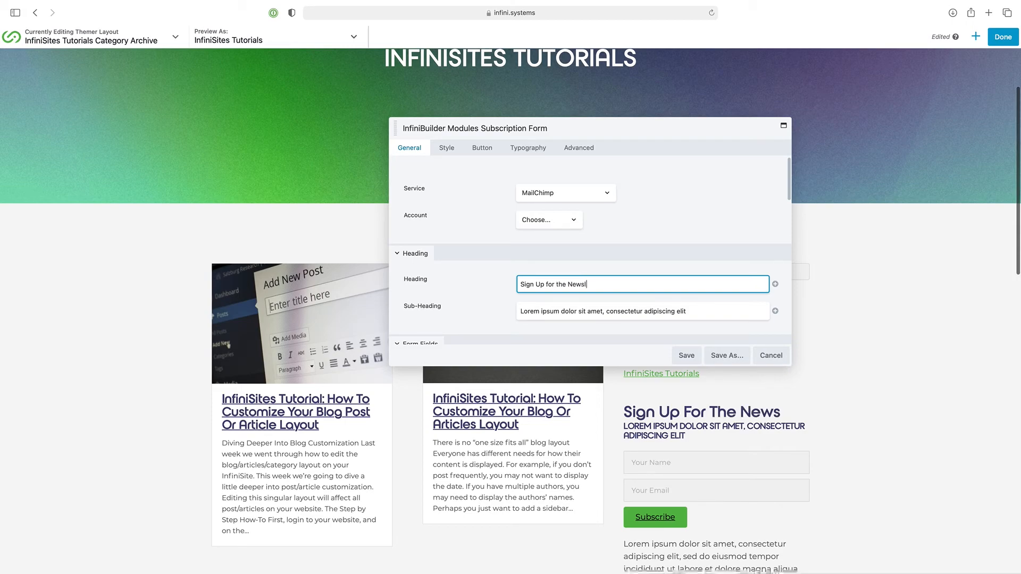
pyautogui.write('etter')
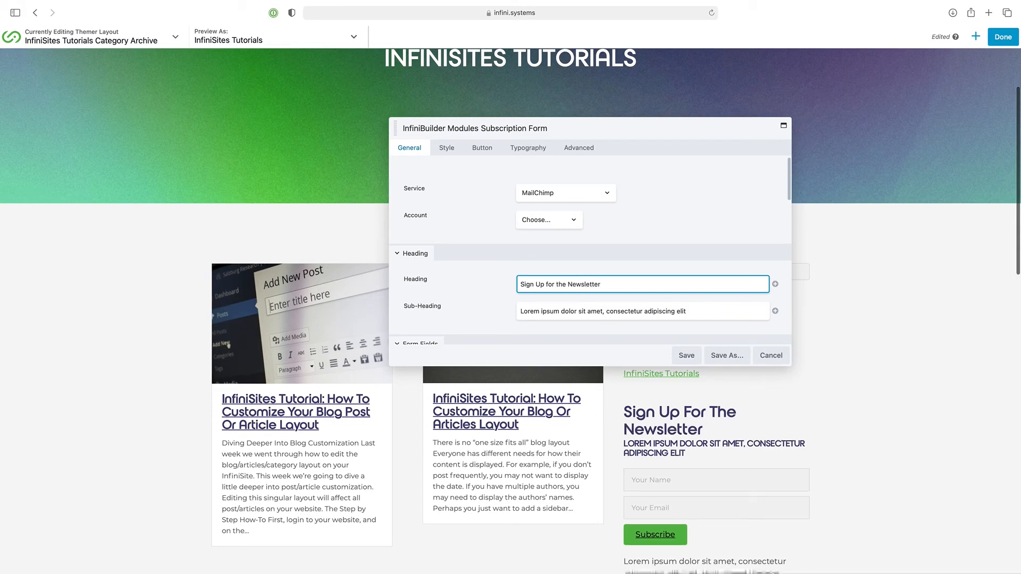
# Replace the subscription form's sub-heading with "Get tips and tricks every month"
pyautogui.scroll(-1, 646, 309)
pyautogui.click(664, 307)
pyautogui.tripleClick(664, 308)
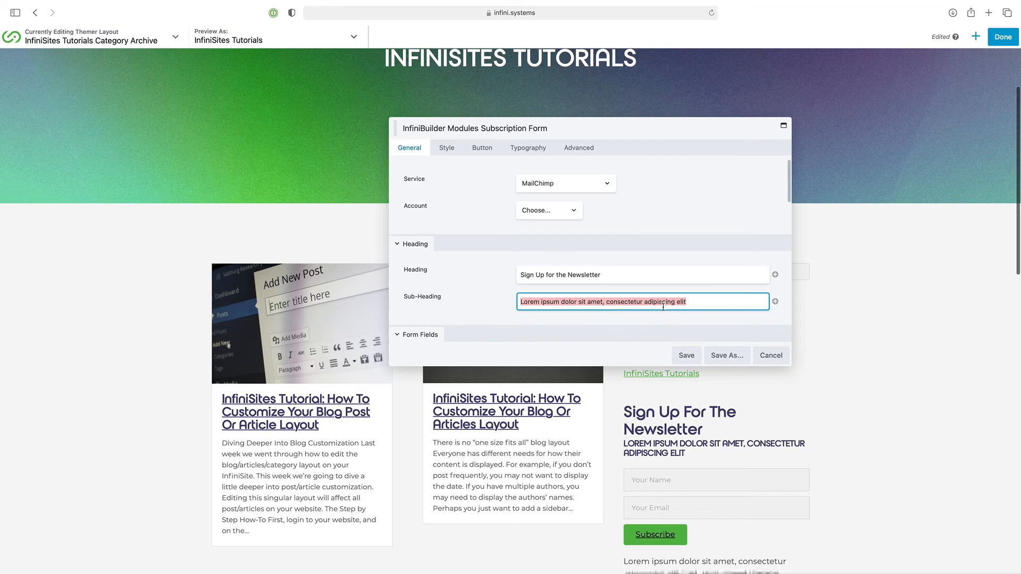
pyautogui.write('Get ')
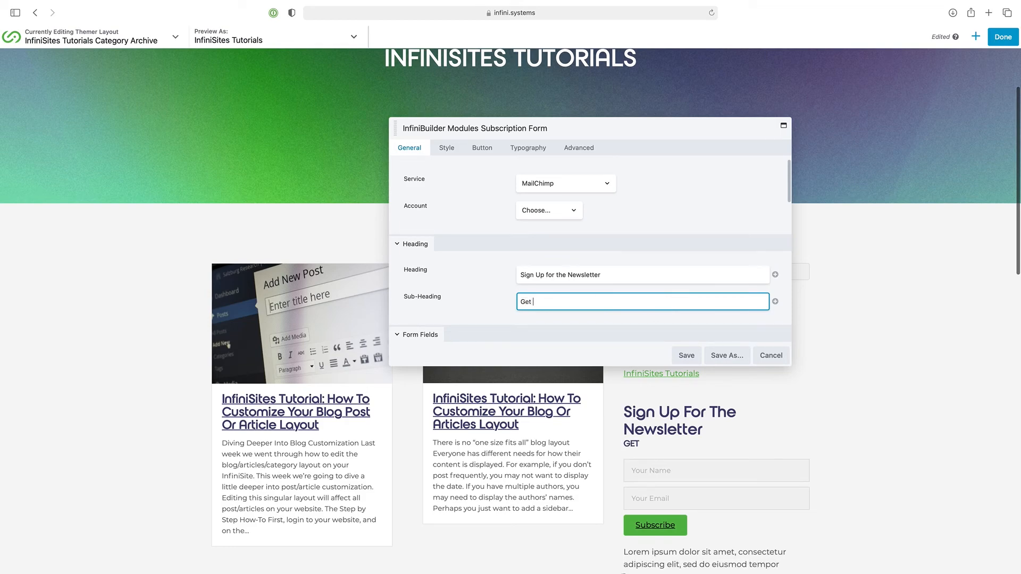
pyautogui.write('tips and tricks every month')
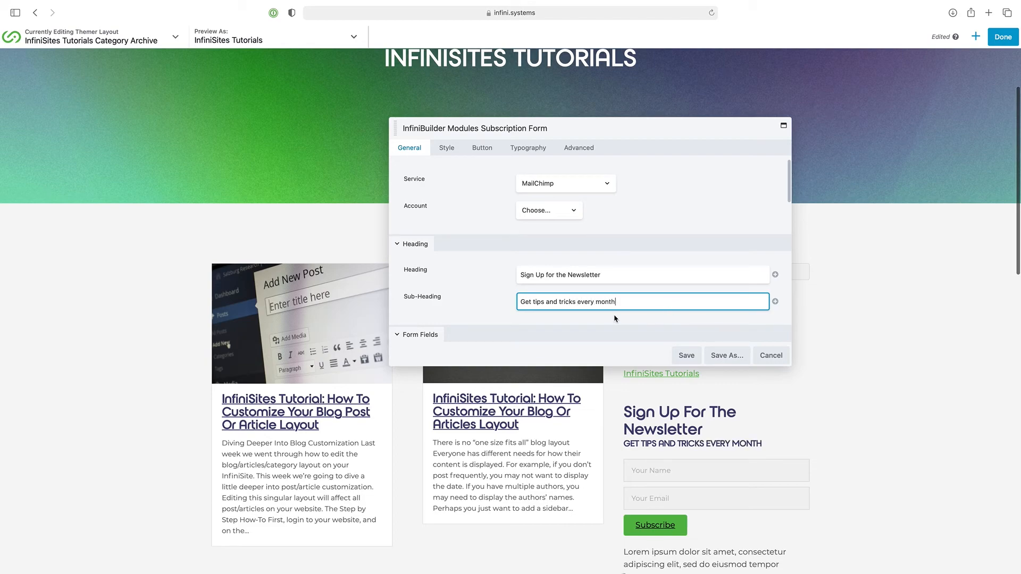
# Set Show Last Name to Yes in the subscription form's fields
pyautogui.scroll(-2, 484, 293)
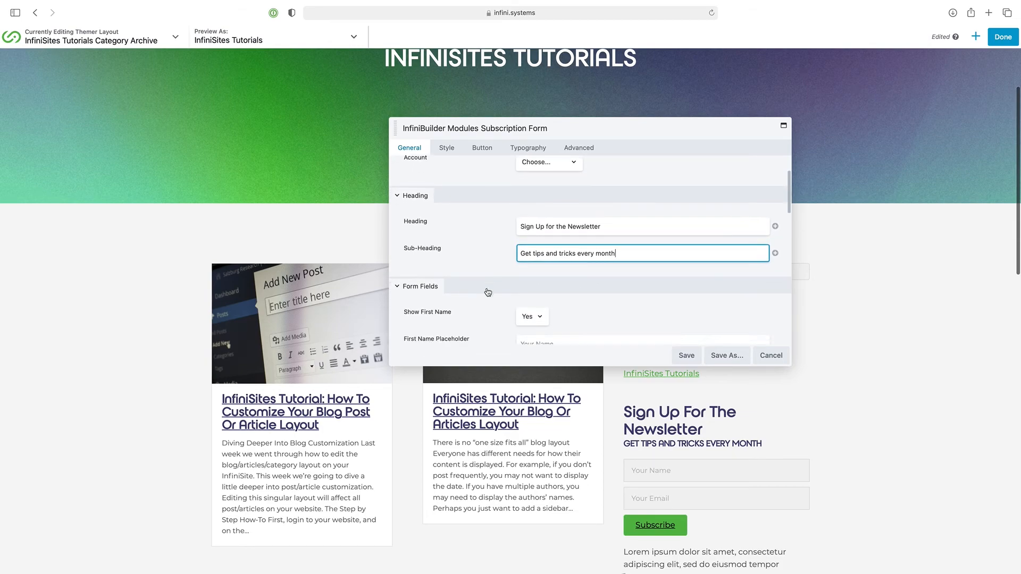
pyautogui.scroll(-5, 487, 292)
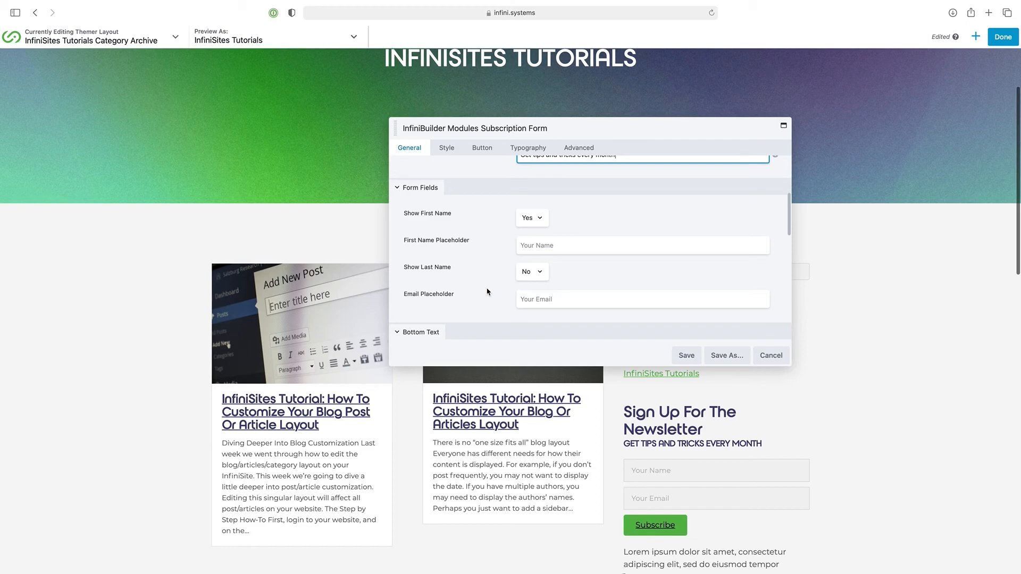
pyautogui.click(542, 270)
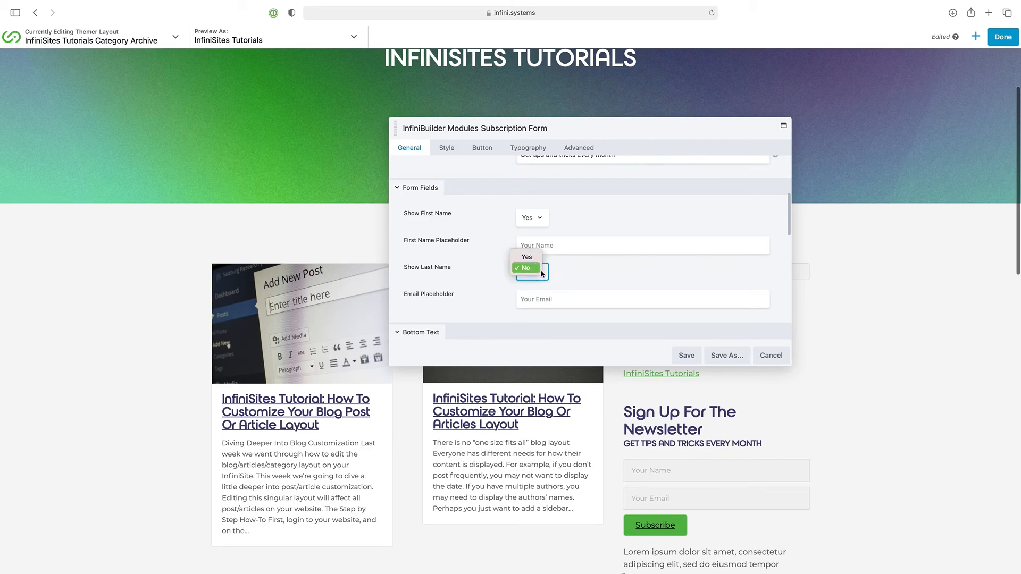
pyautogui.click(528, 261)
pyautogui.scroll(-1, 495, 286)
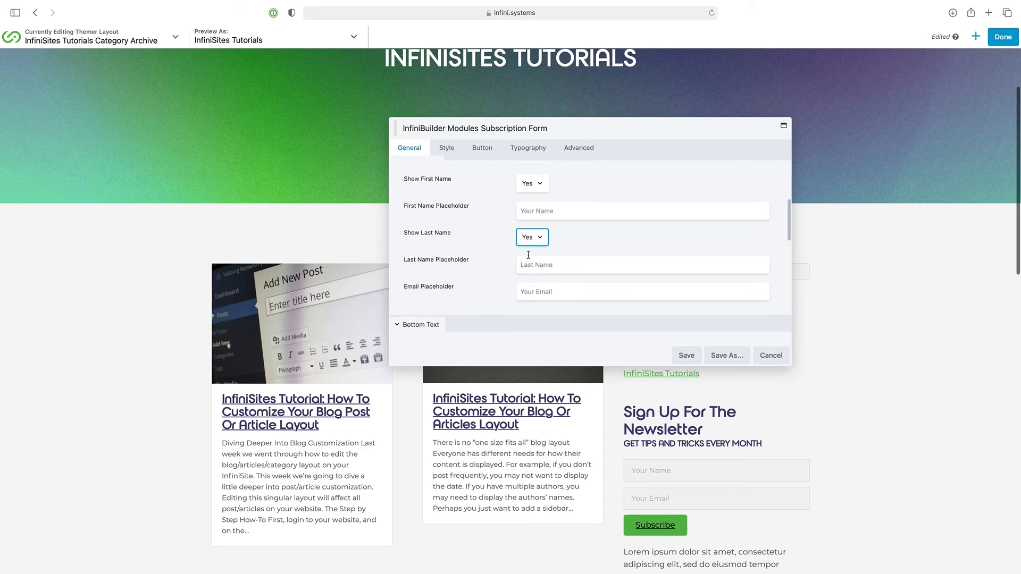
pyautogui.scroll(-1, 488, 304)
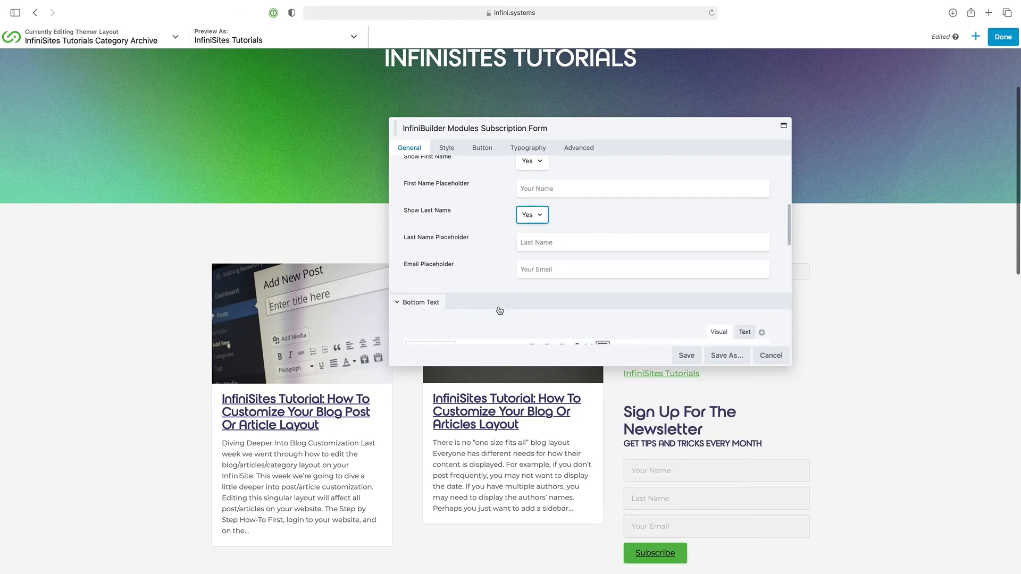
# Delete the placeholder bottom text of the subscription form, leave the Terms and Conditions Checkbox on Hide, and save the module
pyautogui.scroll(-5, 486, 290)
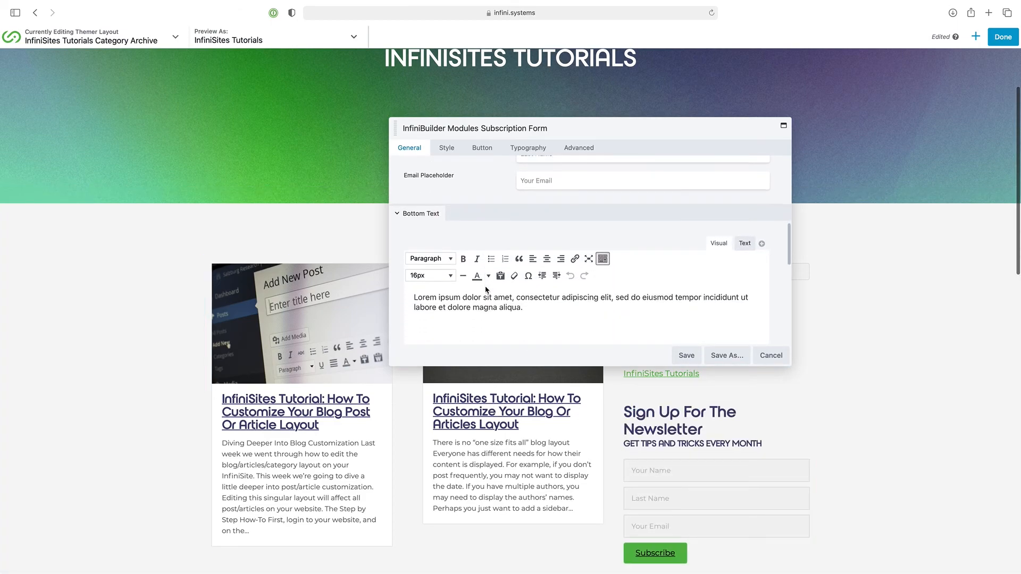
pyautogui.scroll(1, 485, 287)
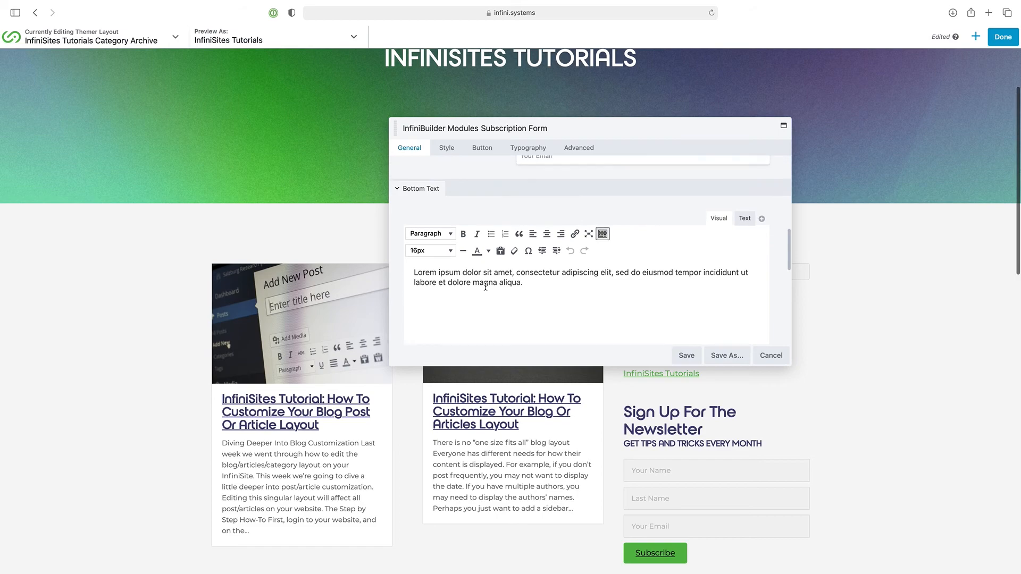
pyautogui.scroll(-2, 650, 447)
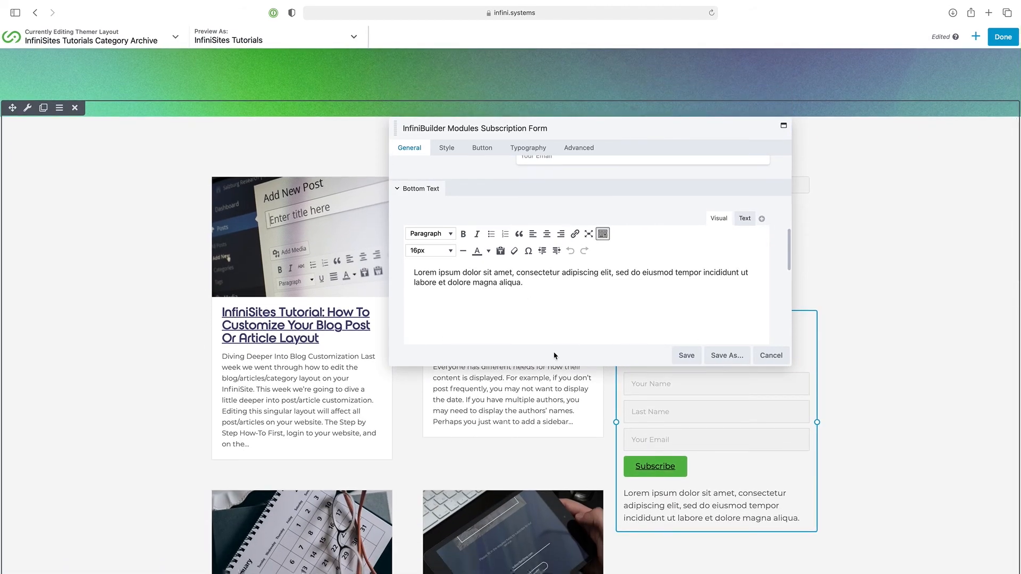
pyautogui.scroll(2, 463, 218)
pyautogui.scroll(-5, 462, 218)
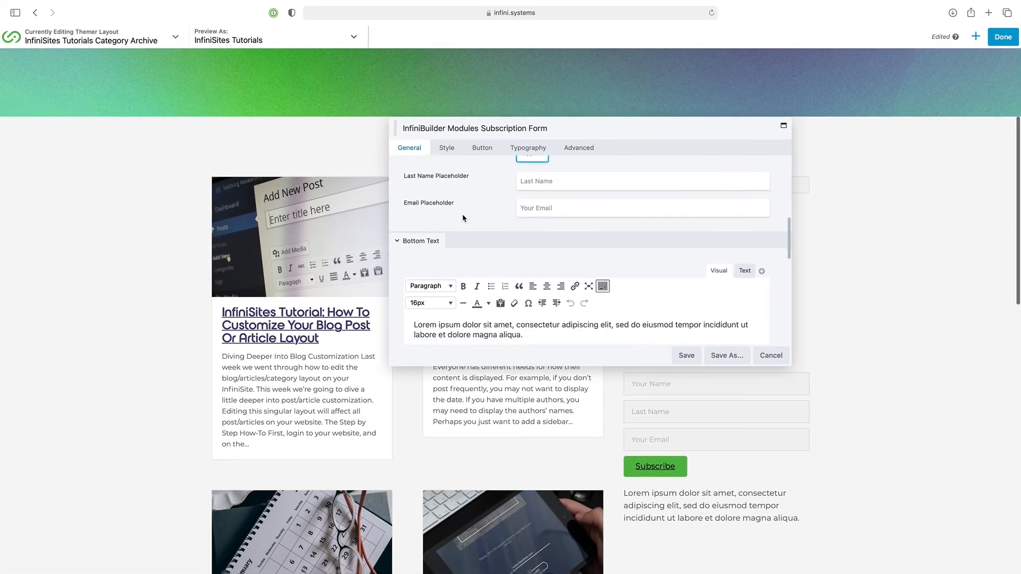
pyautogui.click(539, 332)
pyautogui.click(597, 318)
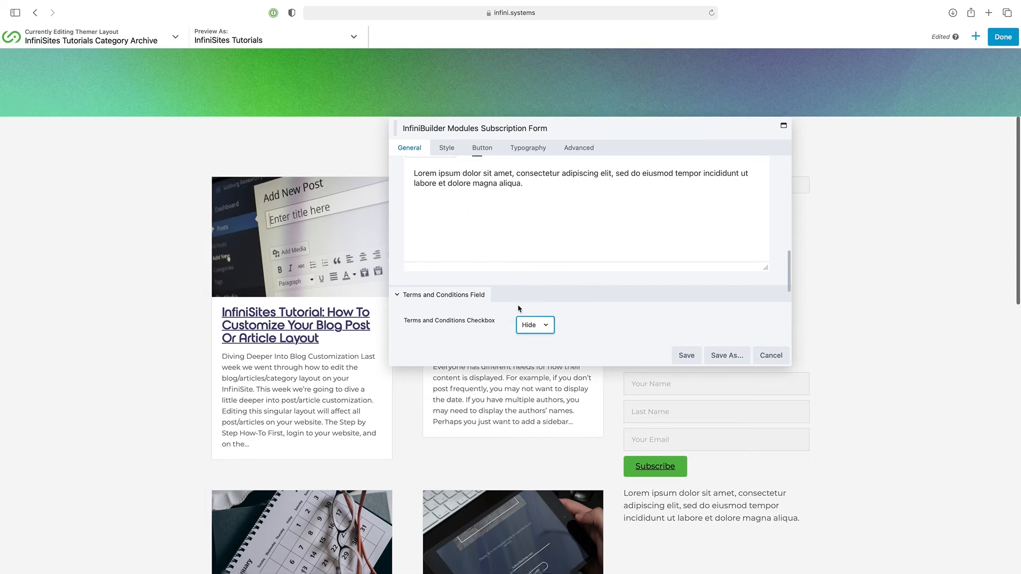
pyautogui.scroll(2, 517, 303)
pyautogui.press('BackSpace')
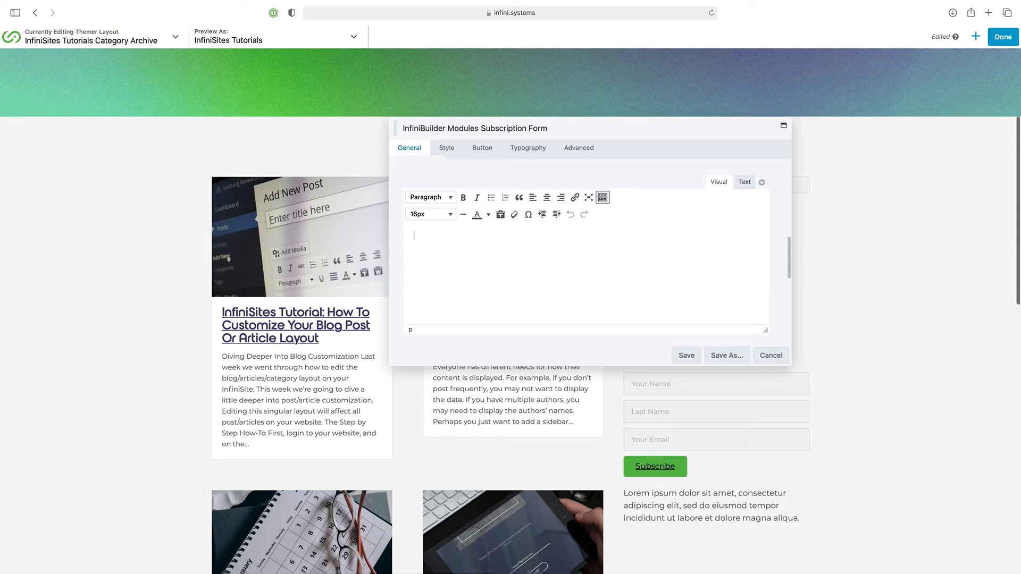
pyautogui.click(685, 354)
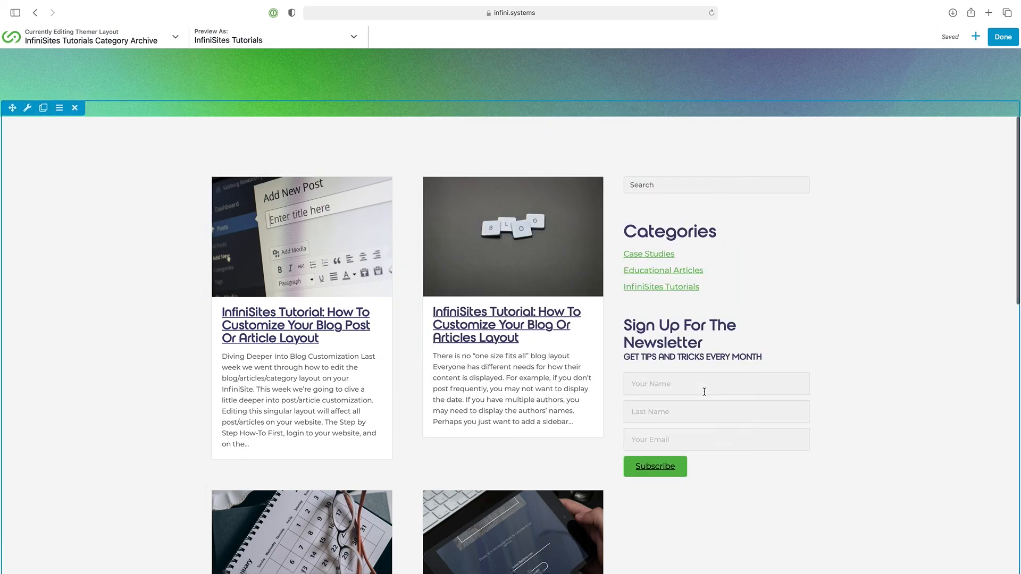
# Connect the newsletter subscription form to the infinisystems MailChimp account and its Newsletter list, and save the module
pyautogui.moveTo(702, 392)
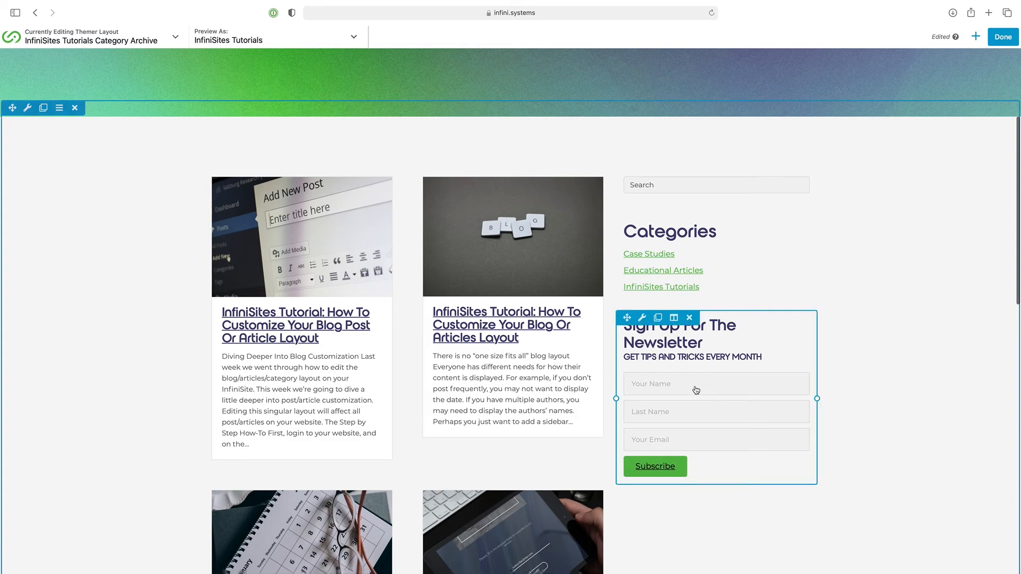
pyautogui.click(643, 319)
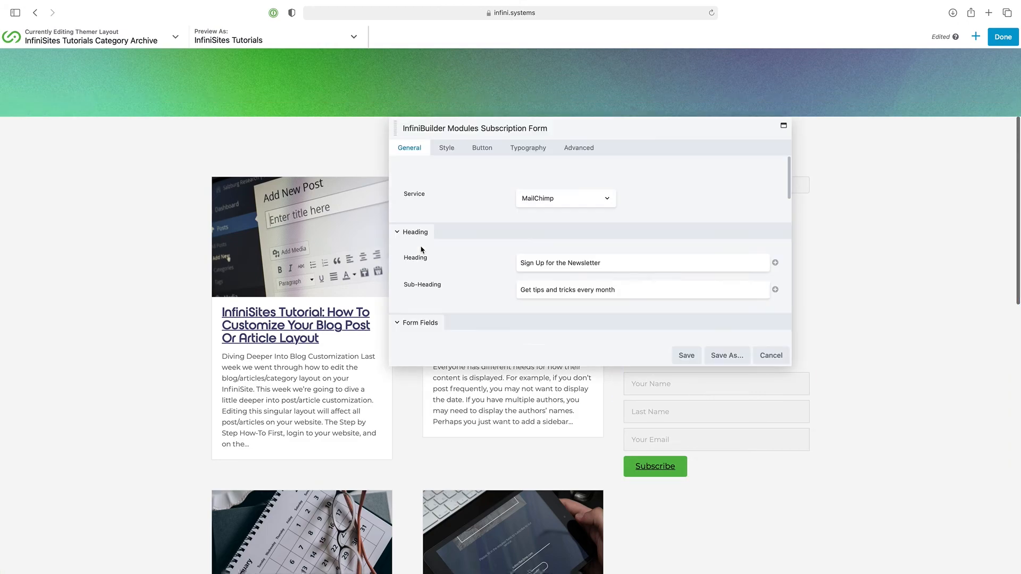
pyautogui.click(569, 226)
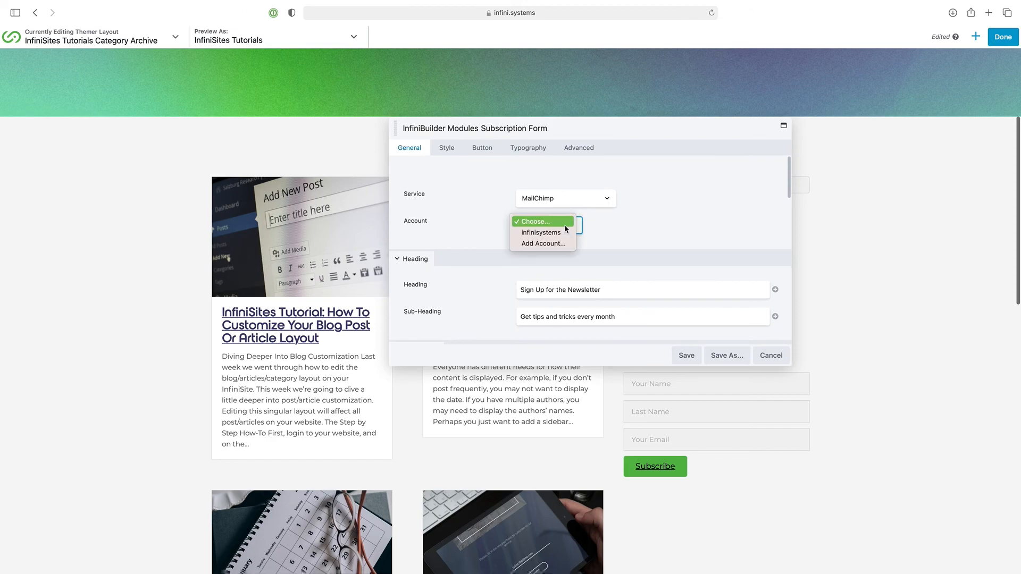
pyautogui.click(557, 234)
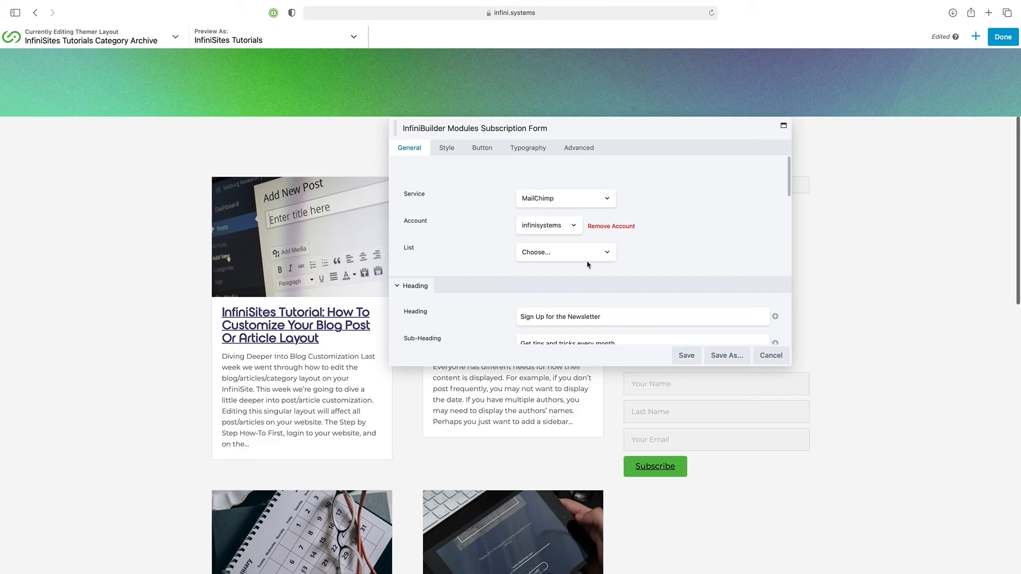
pyautogui.click(603, 256)
pyautogui.click(564, 270)
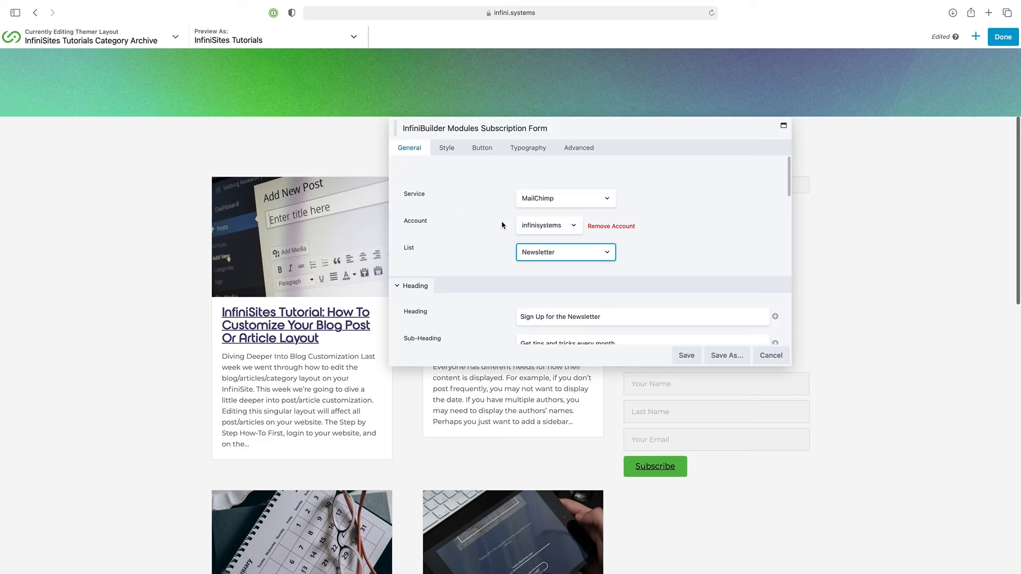
pyautogui.click(687, 355)
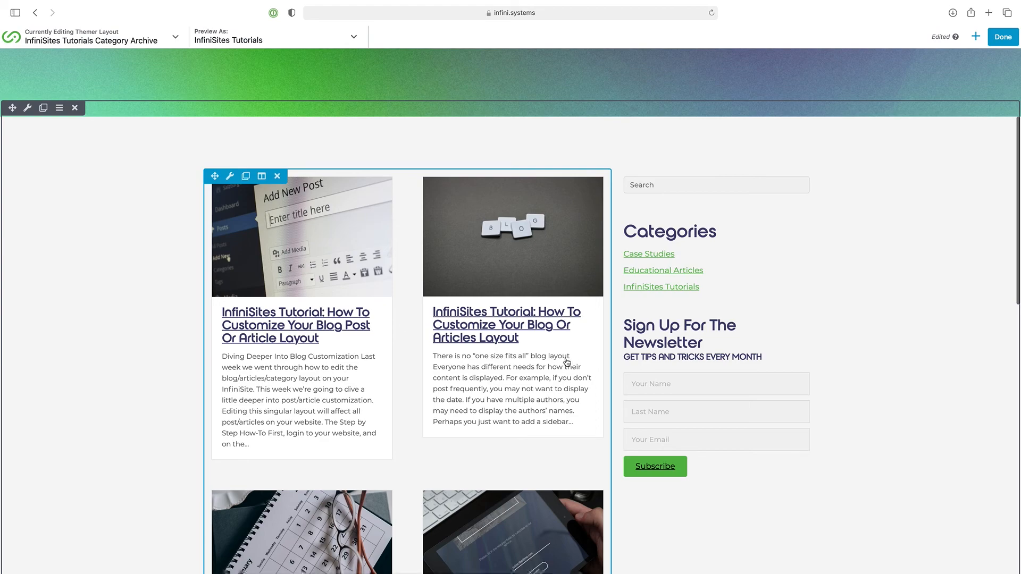
# Review the finished category archive layout from header to page end and publish it
pyautogui.scroll(-3, 567, 363)
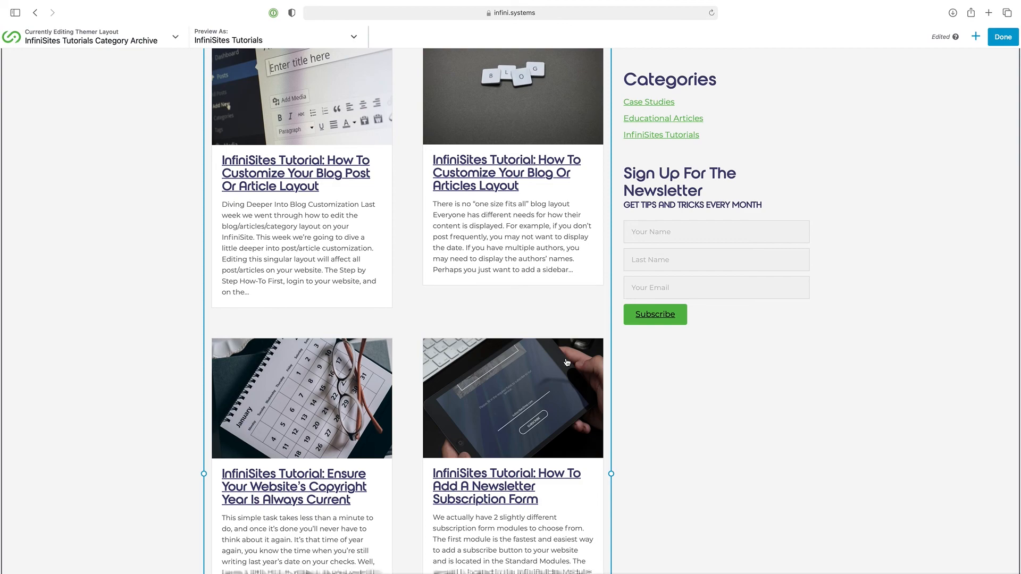
pyautogui.scroll(-1, 520, 292)
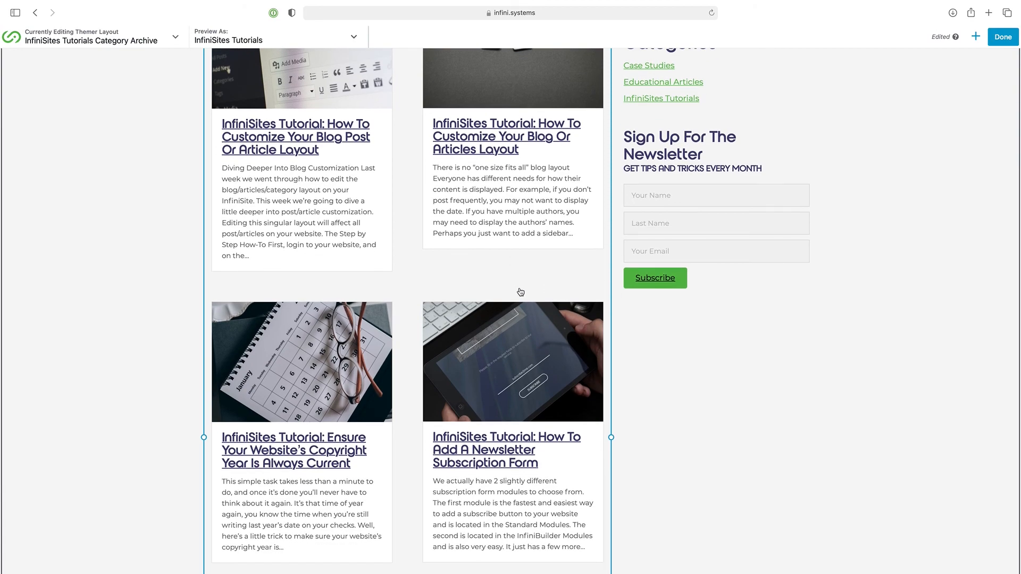
pyautogui.scroll(-10, 520, 292)
pyautogui.scroll(15, 521, 292)
pyautogui.scroll(5, 521, 292)
pyautogui.click(1002, 37)
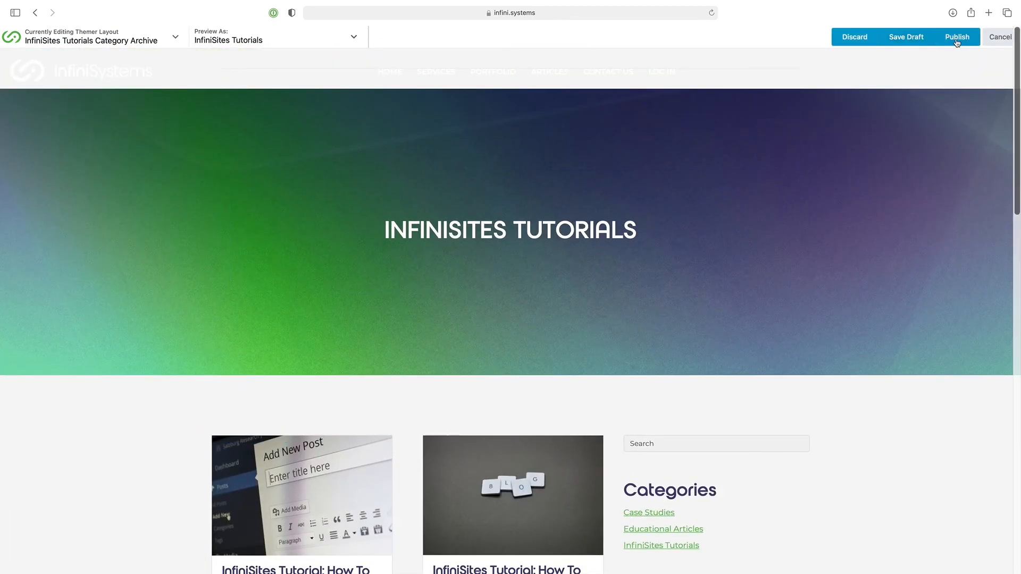
pyautogui.click(956, 39)
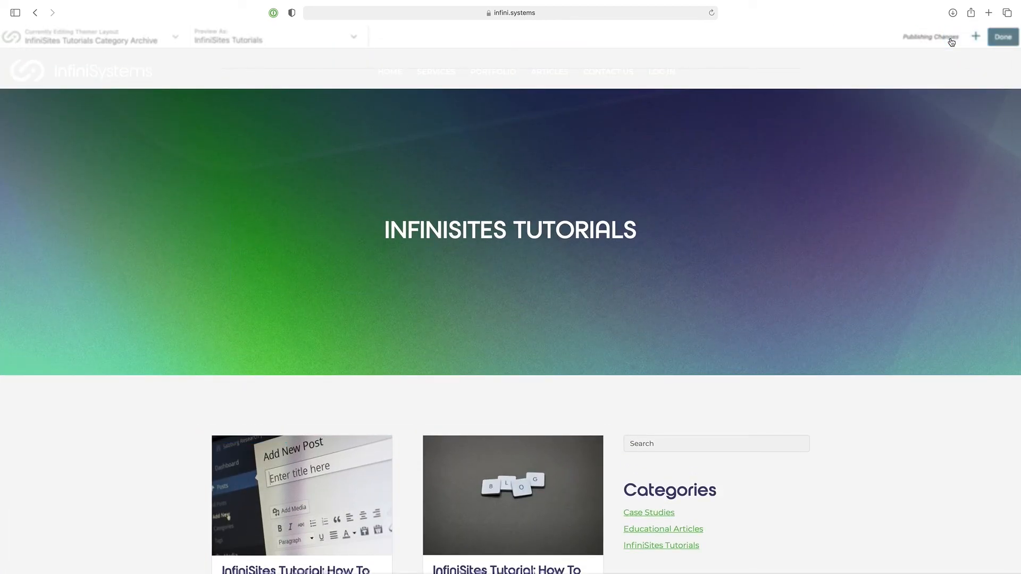
# Check the published category archive and open the site's Articles page to compare its post layout
pyautogui.scroll(-3, 468, 178)
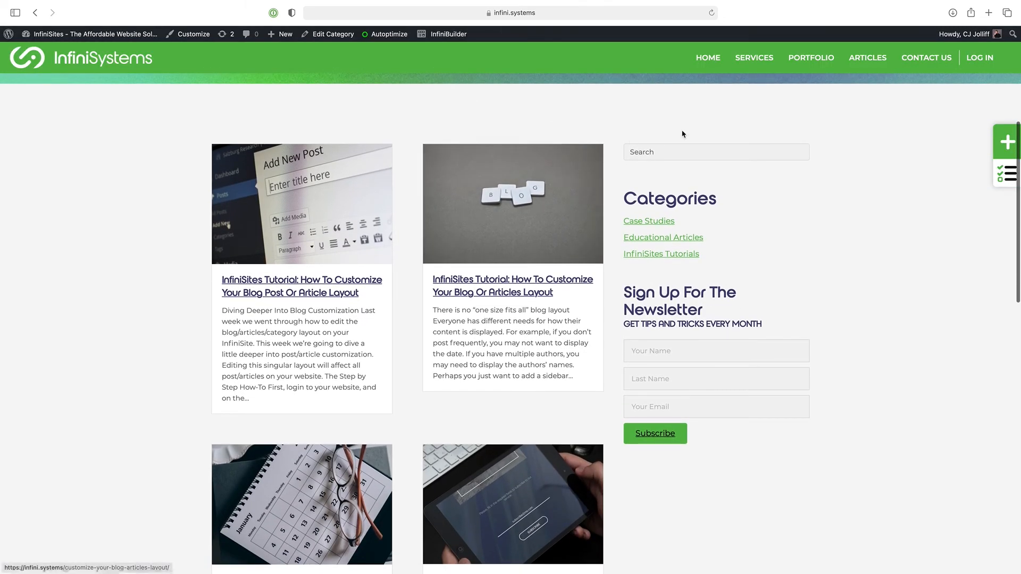
pyautogui.click(868, 59)
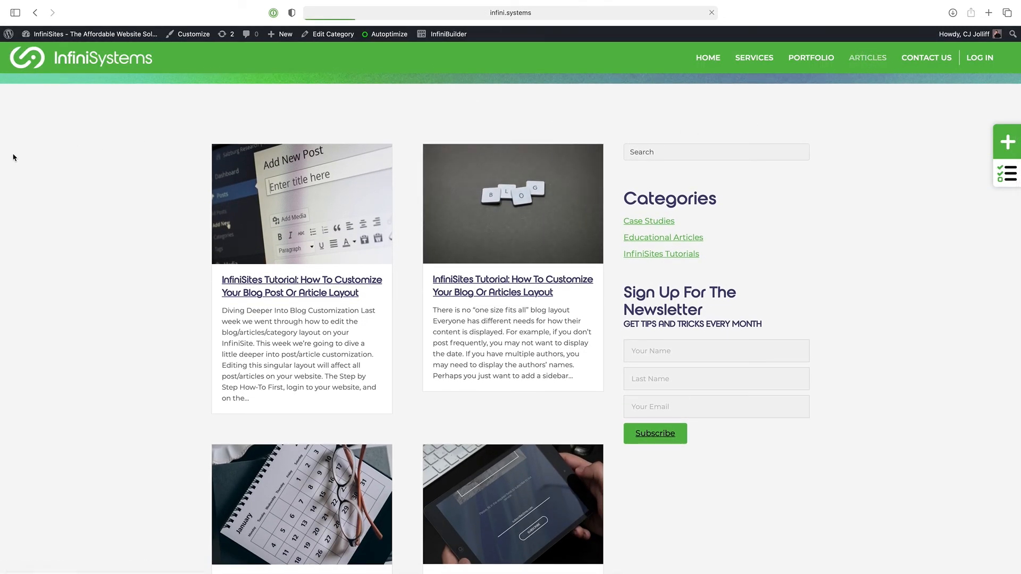
pyautogui.scroll(-7, 39, 326)
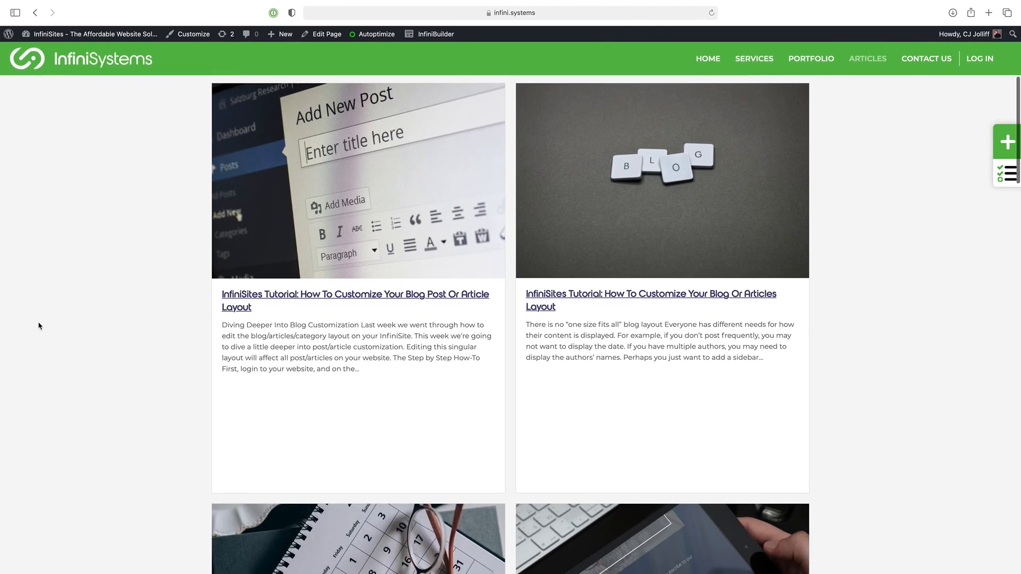
pyautogui.scroll(-9, 39, 326)
pyautogui.scroll(15, 39, 325)
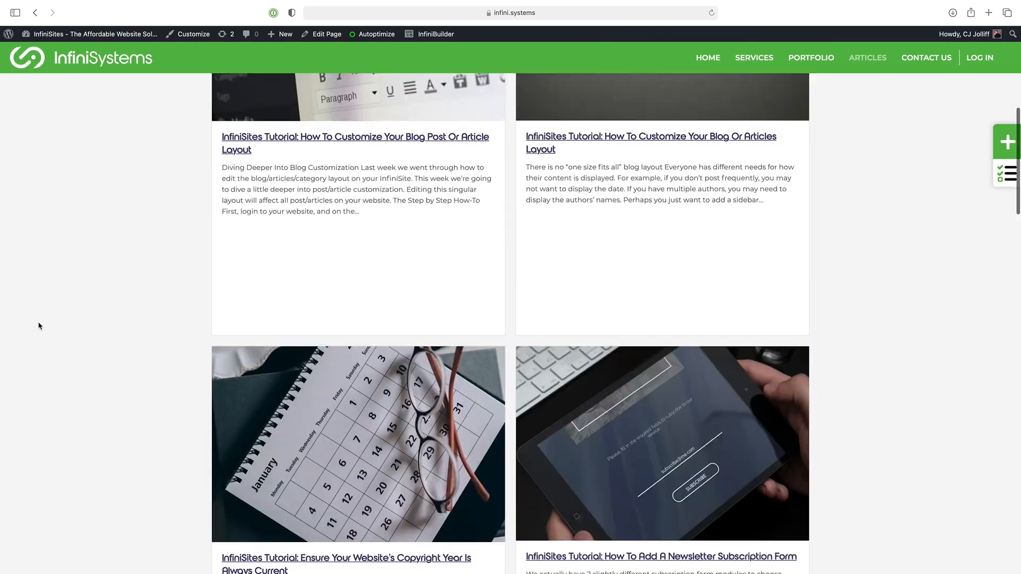
# Return to the InfiniSites Tutorials archive to check its sidebar and signup form, and open the Case Studies category to compare its layout
pyautogui.click(35, 12)
pyautogui.scroll(-4, 97, 315)
pyautogui.scroll(2, 98, 316)
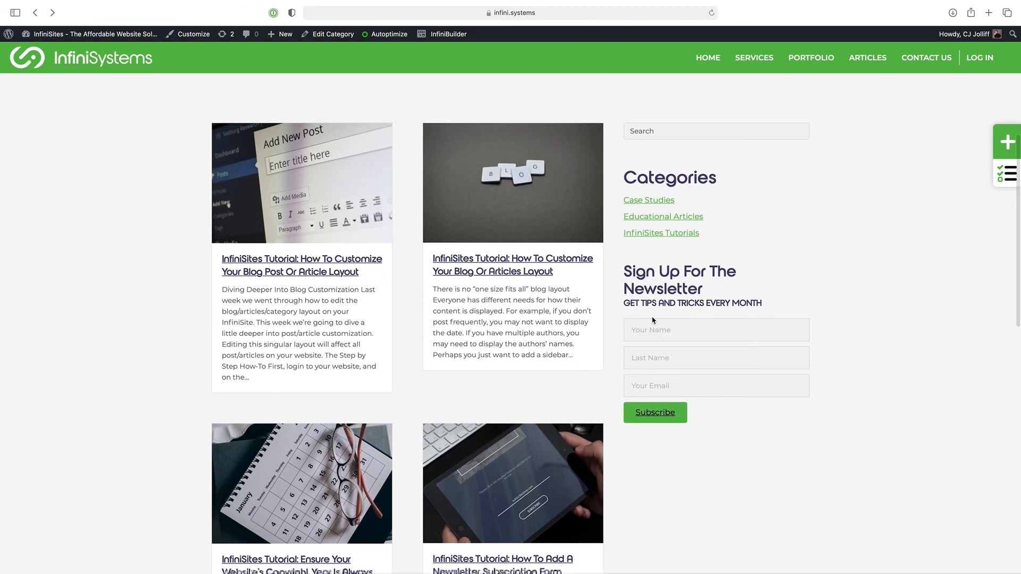
pyautogui.click(684, 330)
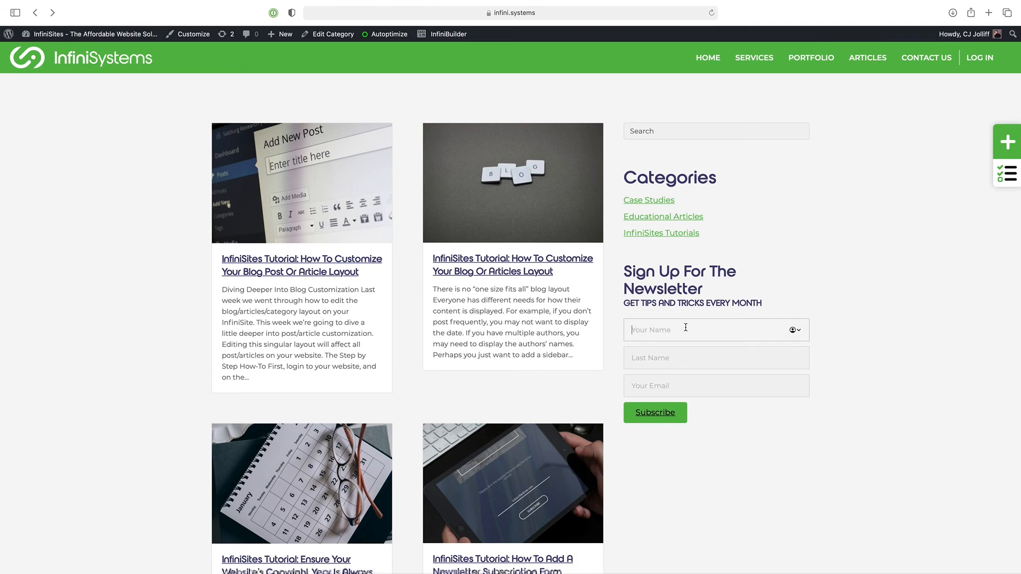
pyautogui.click(659, 205)
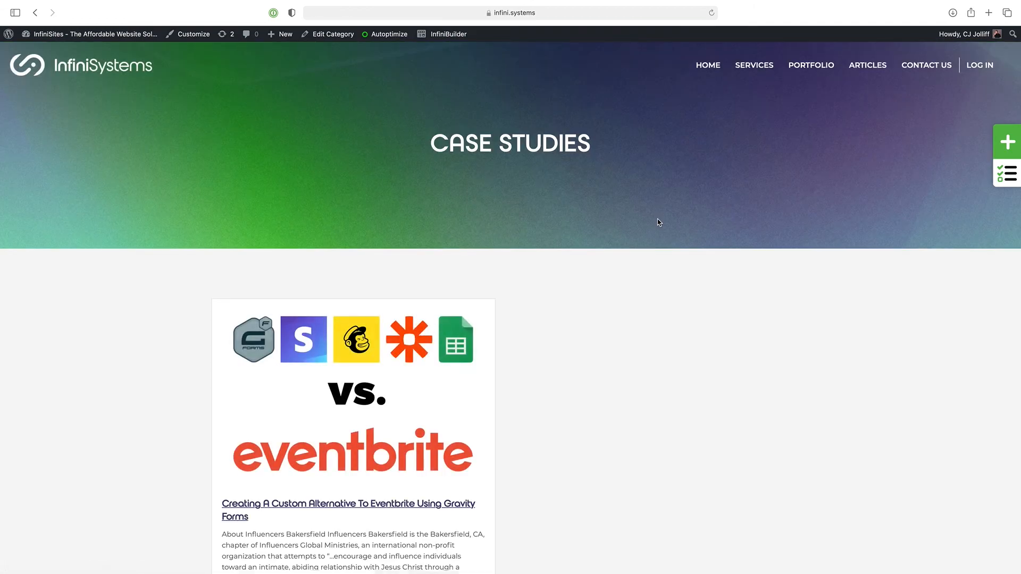
pyautogui.scroll(-5, 639, 405)
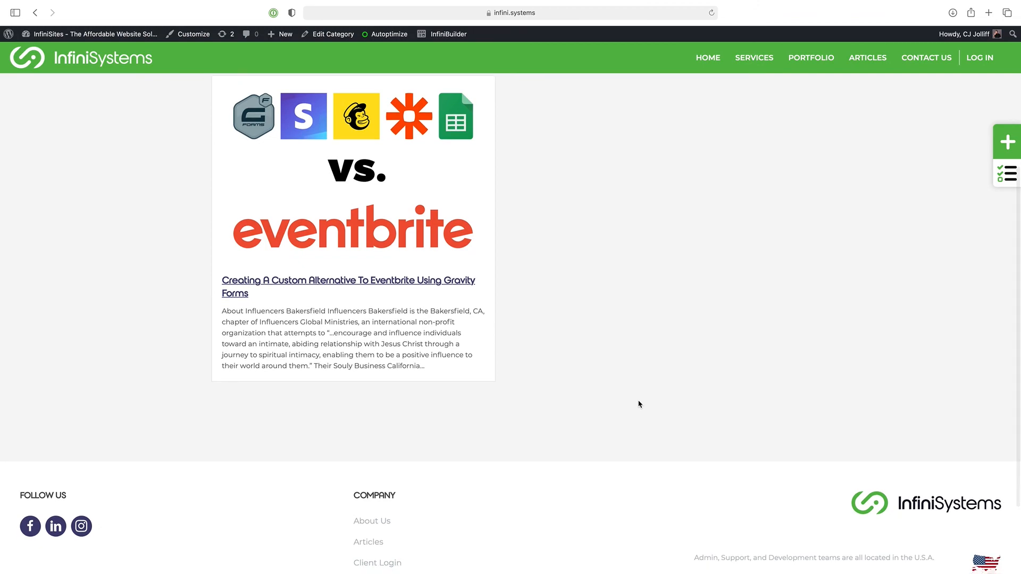